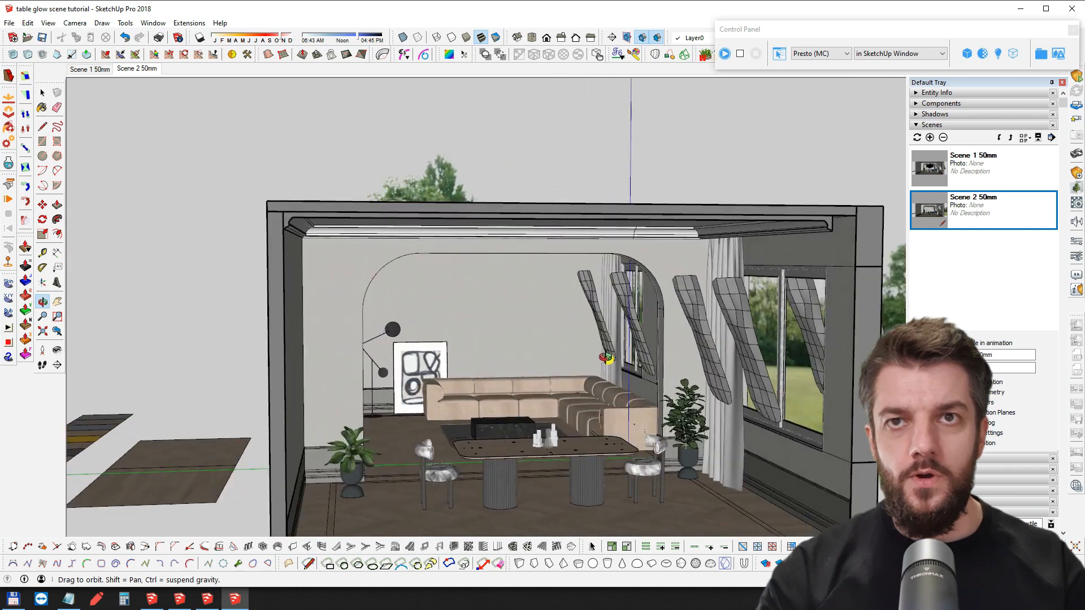
Examine the dining room scene from outside and inside, including the table with its perforated wooden top, chairs and arched opening
left_click_drag(536, 360, 377, 199)
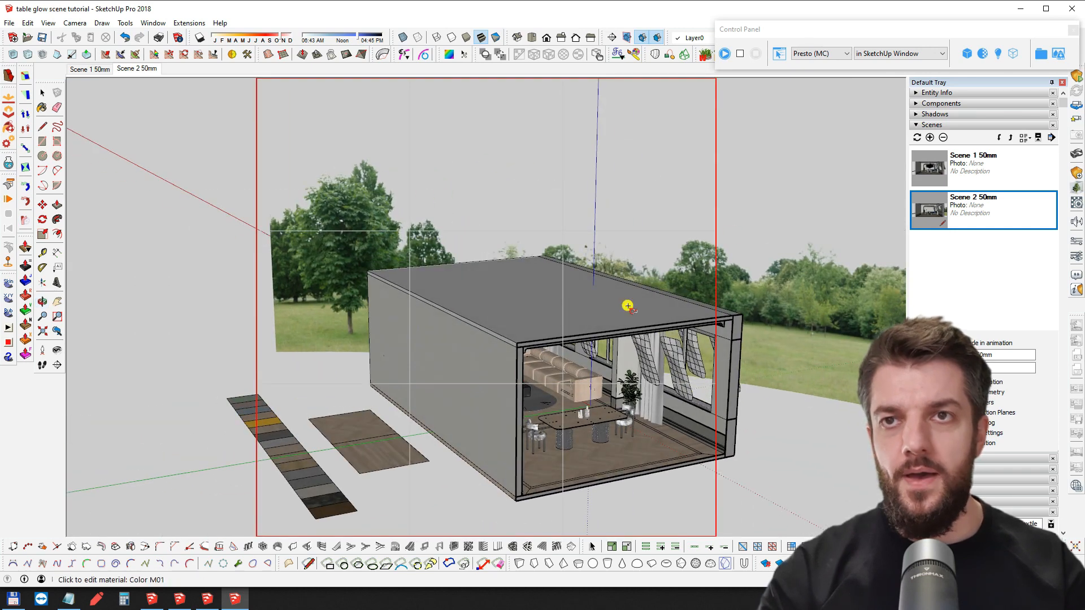
middle_click_drag(628, 306, 434, 303)
scroll(451, 358, "up", 4)
middle_click_drag(451, 359, 443, 329)
scroll(352, 371, "up", 4)
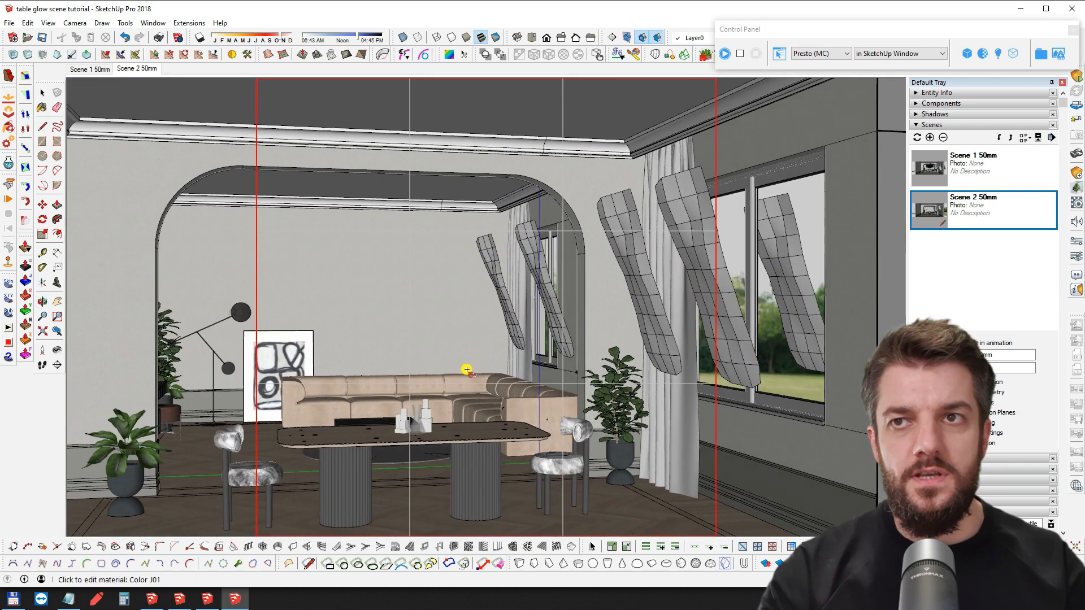
middle_click_drag(432, 371, 533, 303)
scroll(525, 356, "up", 5)
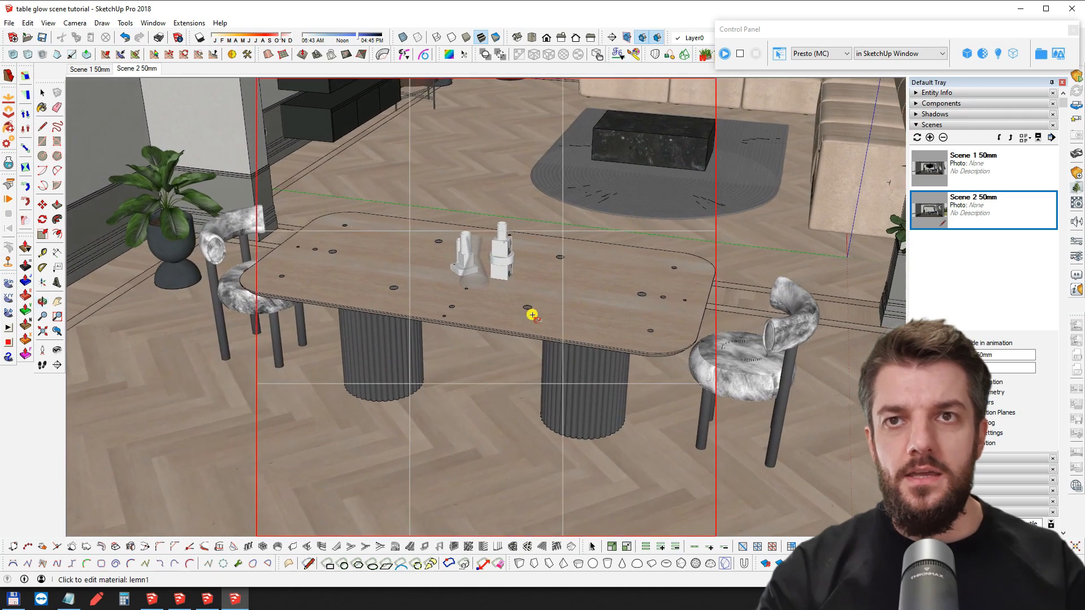
scroll(531, 315, "up", 2)
scroll(520, 319, "down", 3)
mouse_move(510, 318)
middle_mouse_down()
mouse_move(593, 311)
mouse_move(637, 294)
mouse_move(577, 217)
mouse_move(543, 324)
mouse_move(538, 268)
mouse_move(511, 322)
middle_mouse_up()
scroll(515, 293, "down", 1)
middle_click_drag(514, 274, 510, 401, "shift")
scroll(499, 360, "down", 1)
scroll(501, 362, "down", 1)
scroll(507, 399, "down", 1)
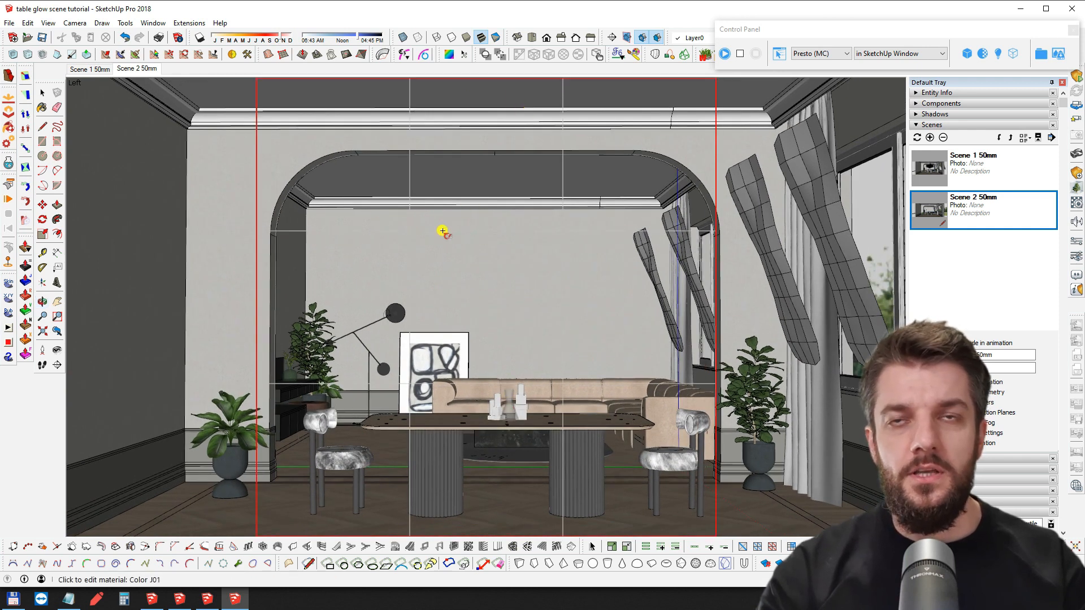
Make the hidden "pam pam" layer visible in the scene
left_click(930, 125)
left_click(934, 190)
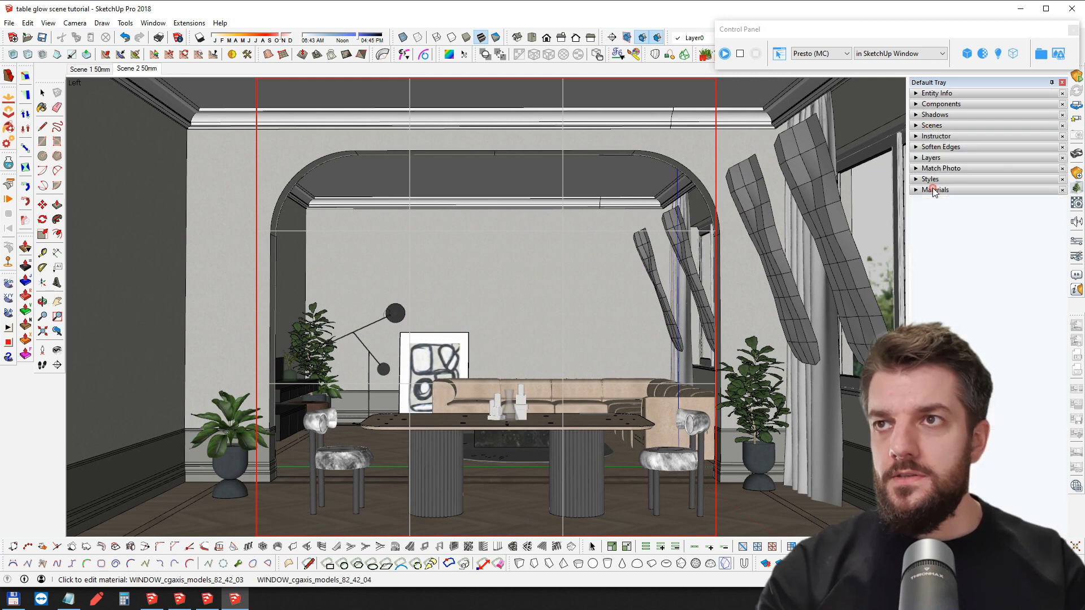
left_click(931, 159)
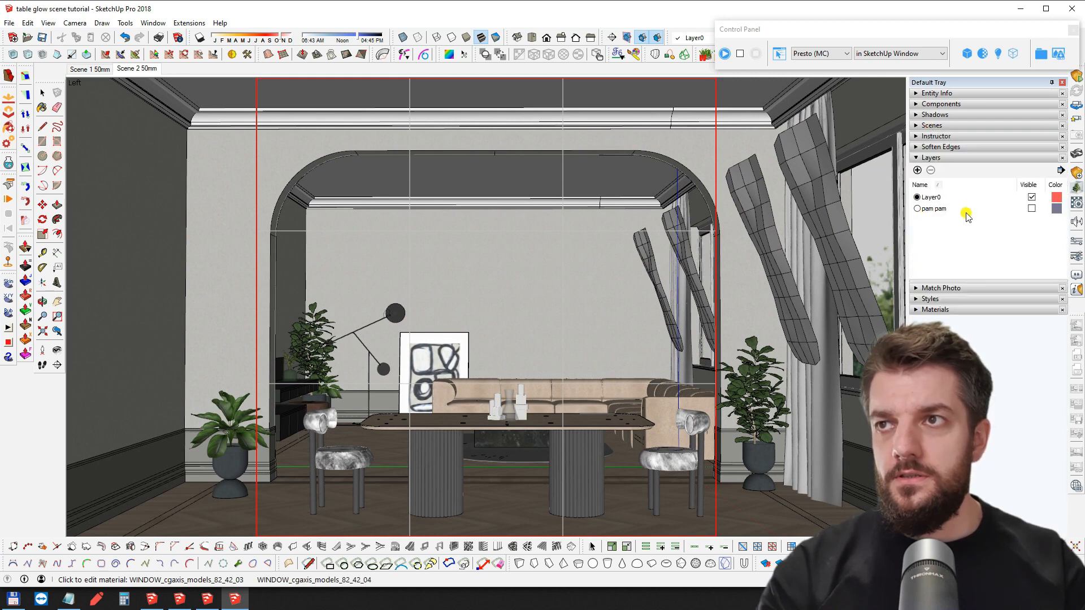
left_click(1032, 209)
Examine the pampas chandelier hanging above the dining table from several angles, close up and from farther away
middle_click_drag(529, 290, 470, 174)
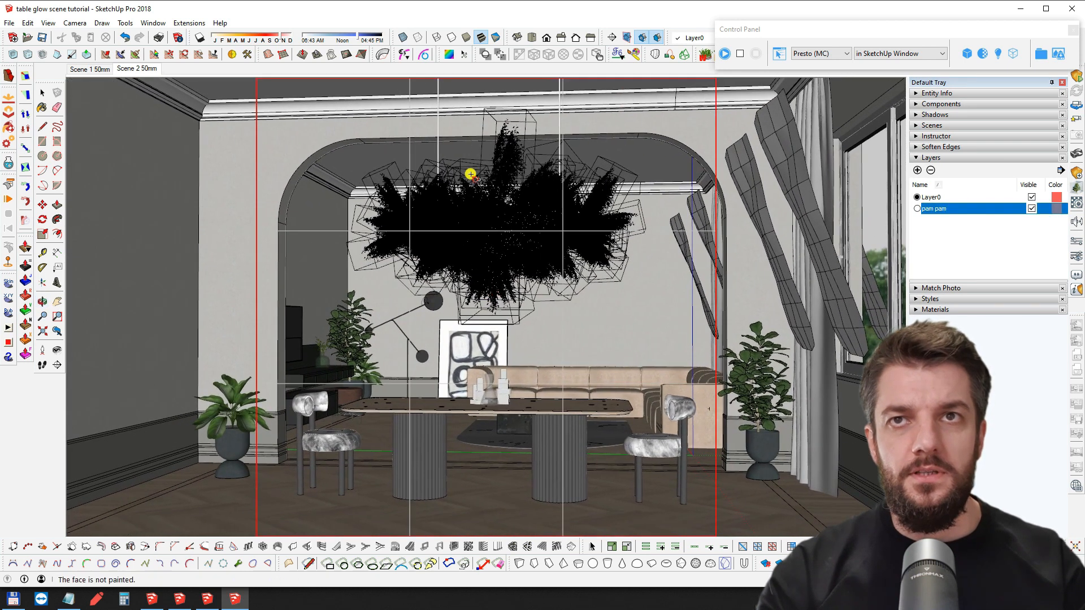
middle_click_drag(512, 301, 503, 292)
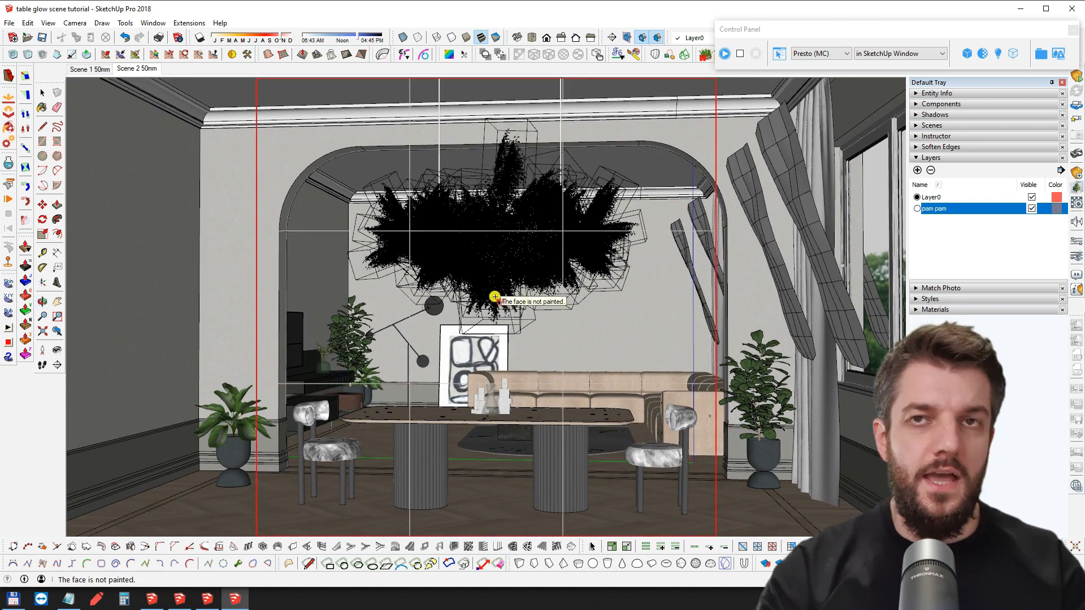
middle_click_drag(520, 310, 504, 272)
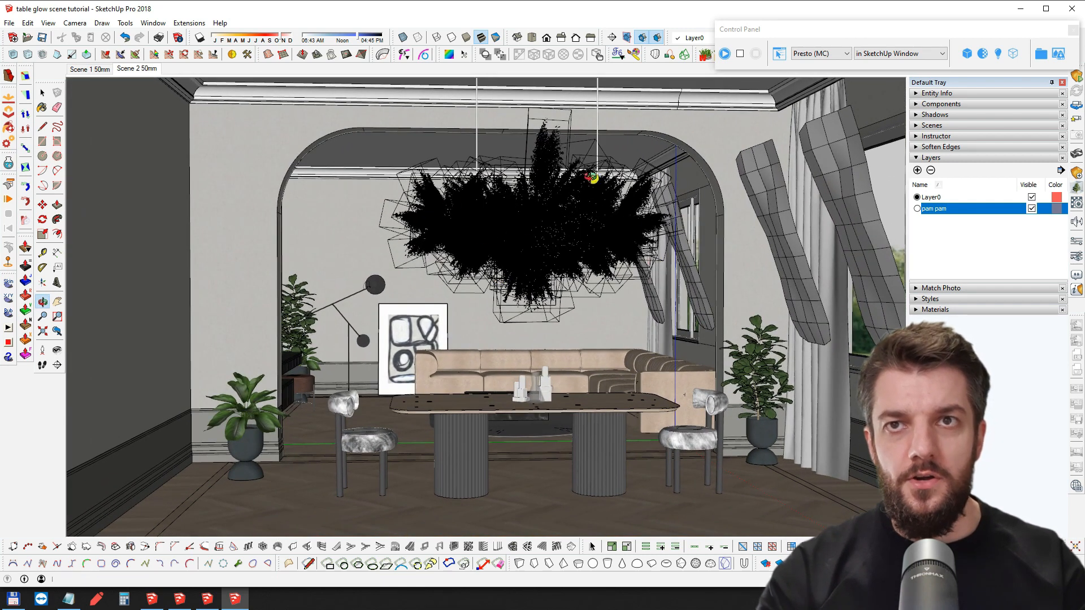
middle_click_drag(547, 225, 523, 272)
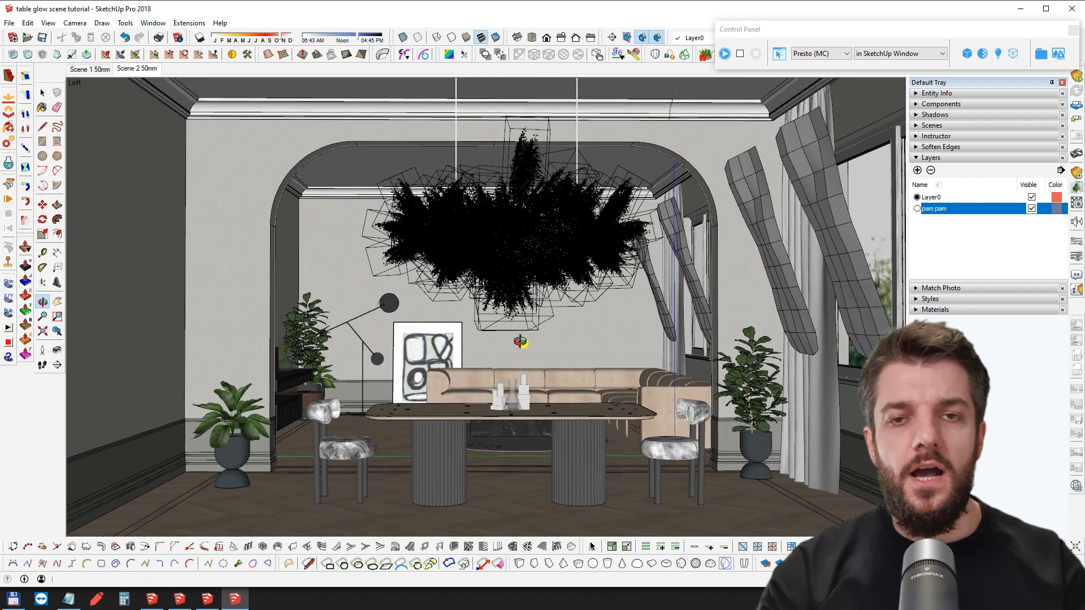
middle_click_drag(520, 370, 513, 379)
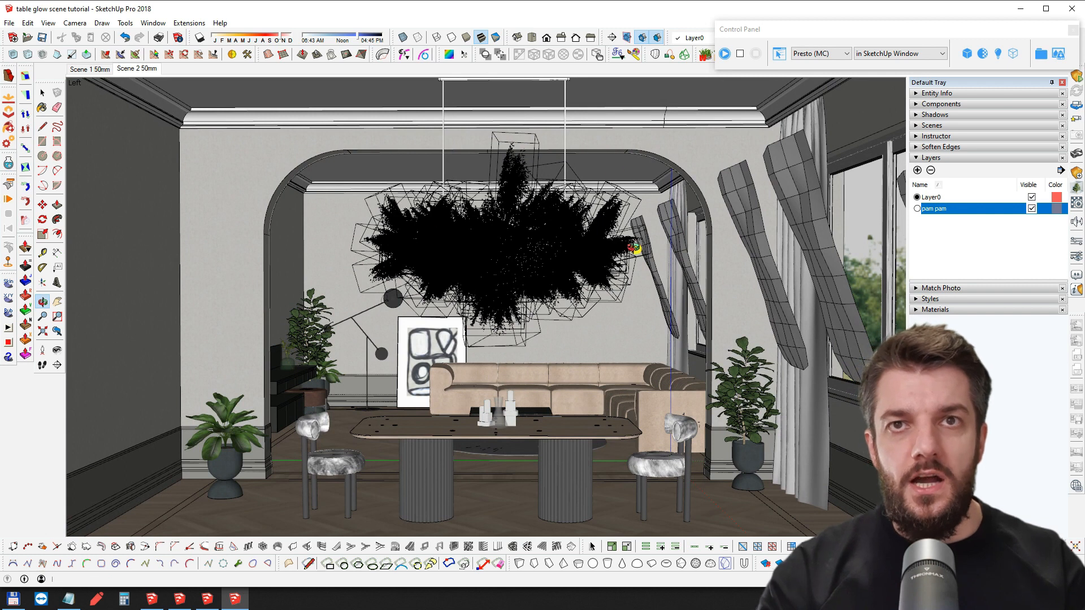
middle_click_drag(476, 256, 568, 233)
scroll(523, 217, "up", 4)
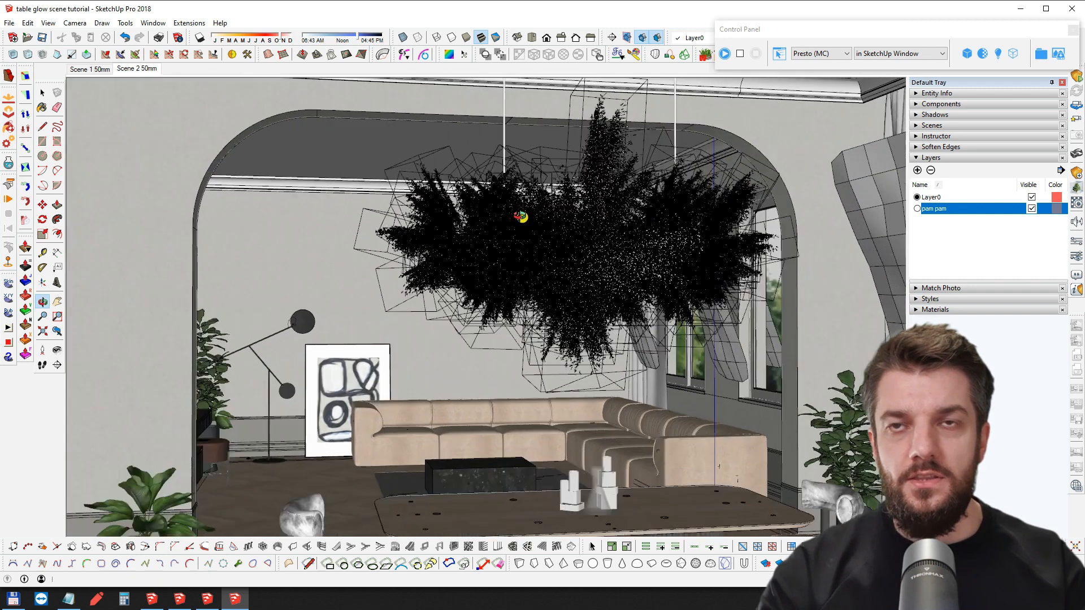
scroll(501, 224, "down", 2)
middle_click_drag(557, 260, 528, 233)
scroll(535, 259, "down", 2)
middle_click_drag(528, 233, 453, 254)
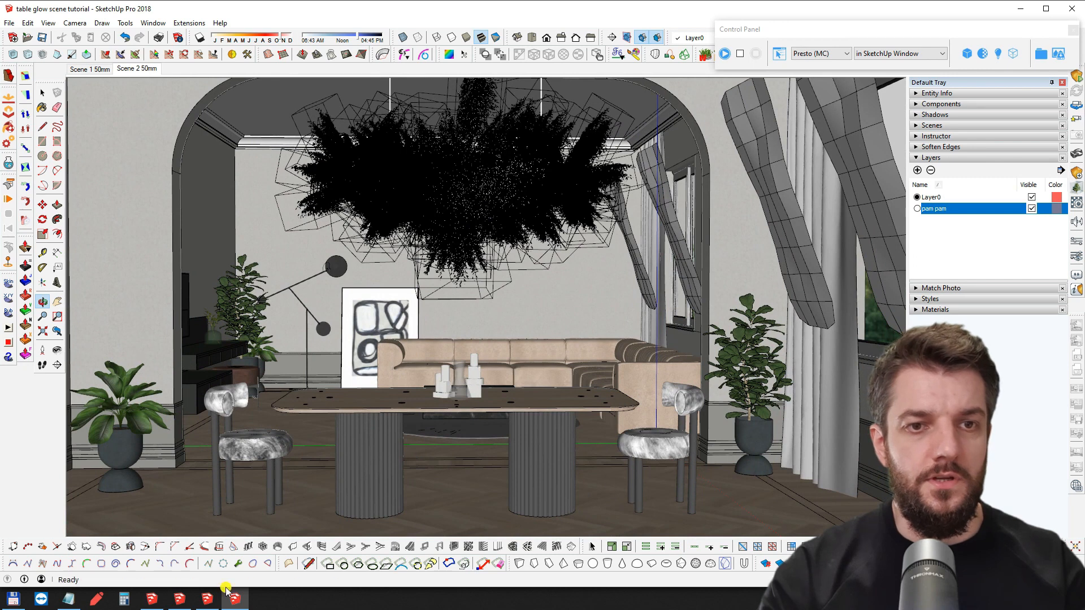
Switch to the "pampas making of" model and select the bark-textured rectangle beside the black-and-white leaf mask at the origin
mouse_move(160, 603)
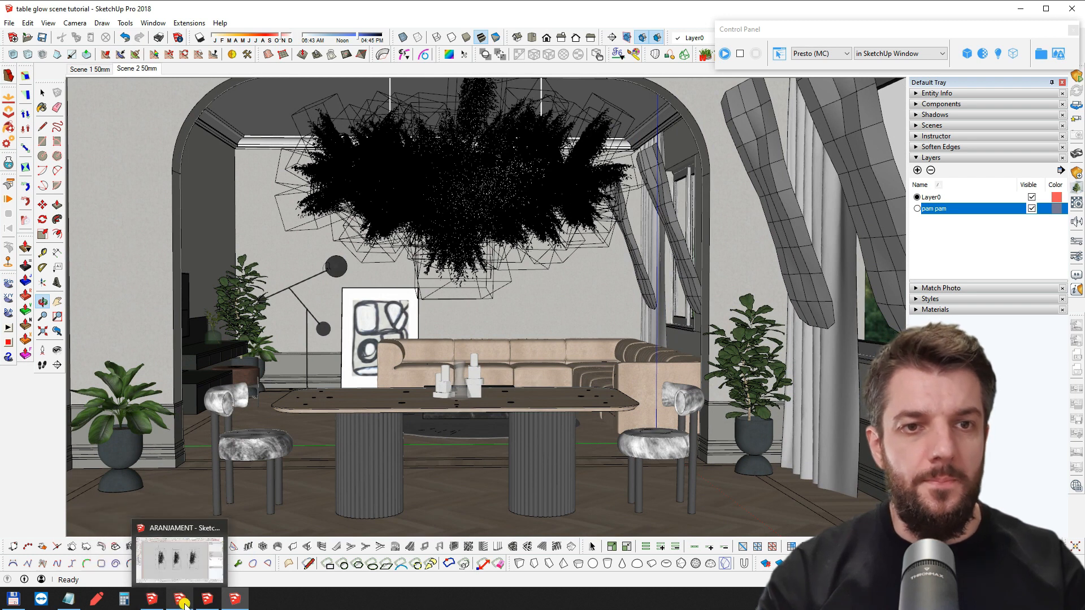
mouse_move(220, 604)
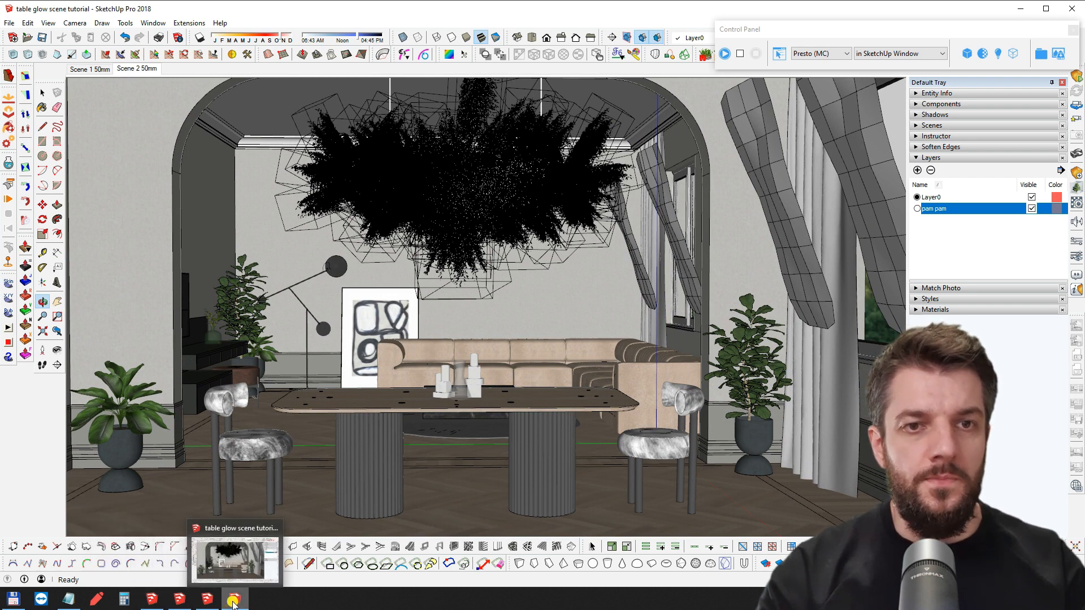
left_click(210, 602)
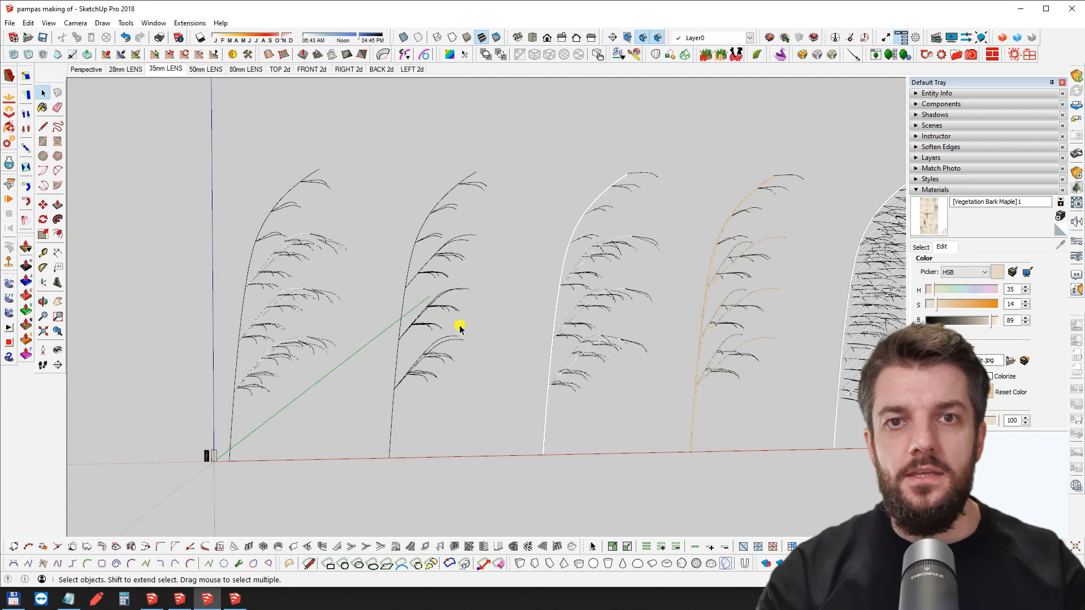
middle_click_drag(451, 323, 293, 372)
scroll(505, 315, "down", 2)
scroll(505, 315, "down", 2)
scroll(221, 402, "up", 6)
middle_click_drag(215, 407, 448, 237, "shift")
scroll(334, 317, "up", 5)
scroll(403, 286, "up", 3)
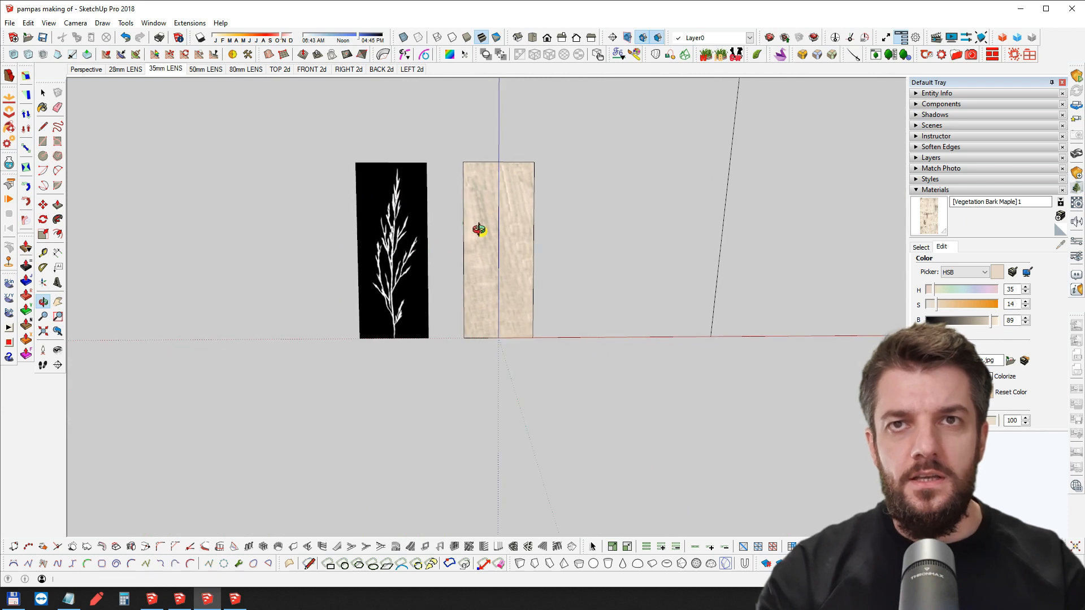
scroll(488, 234, "up", 3)
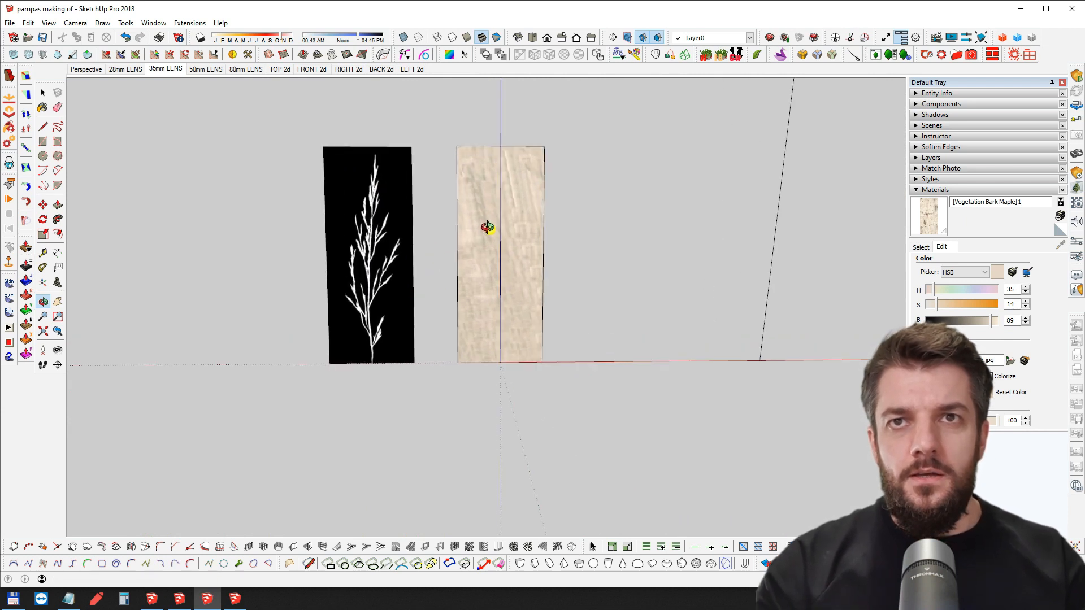
key("space")
left_click(488, 189)
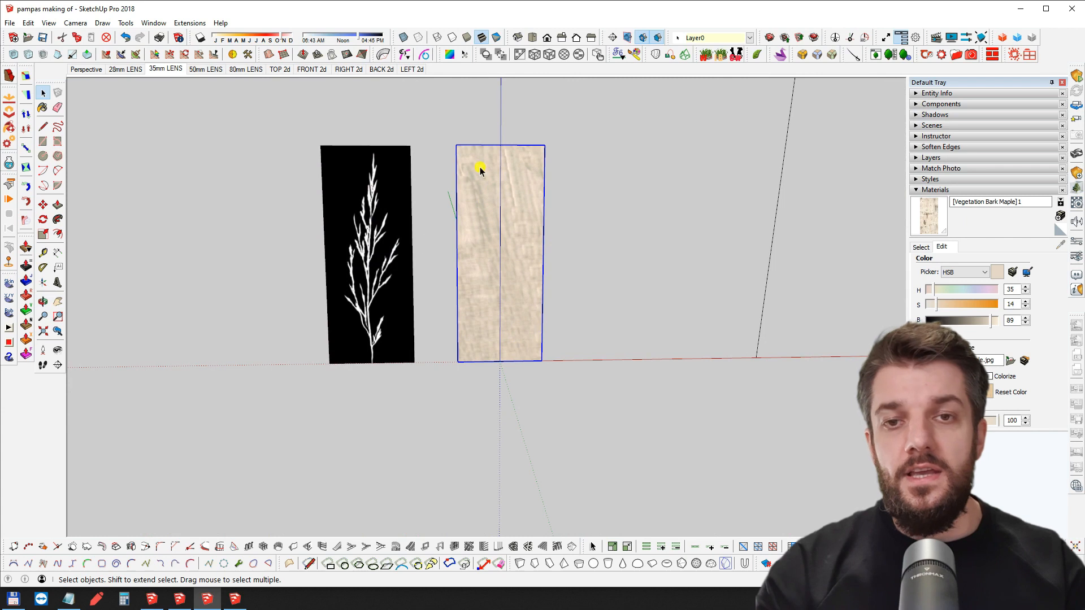
Examine the first pampas modelling stages along the red axis, from plain line branches to the white and bark-textured stems
scroll(503, 278, "down", 6)
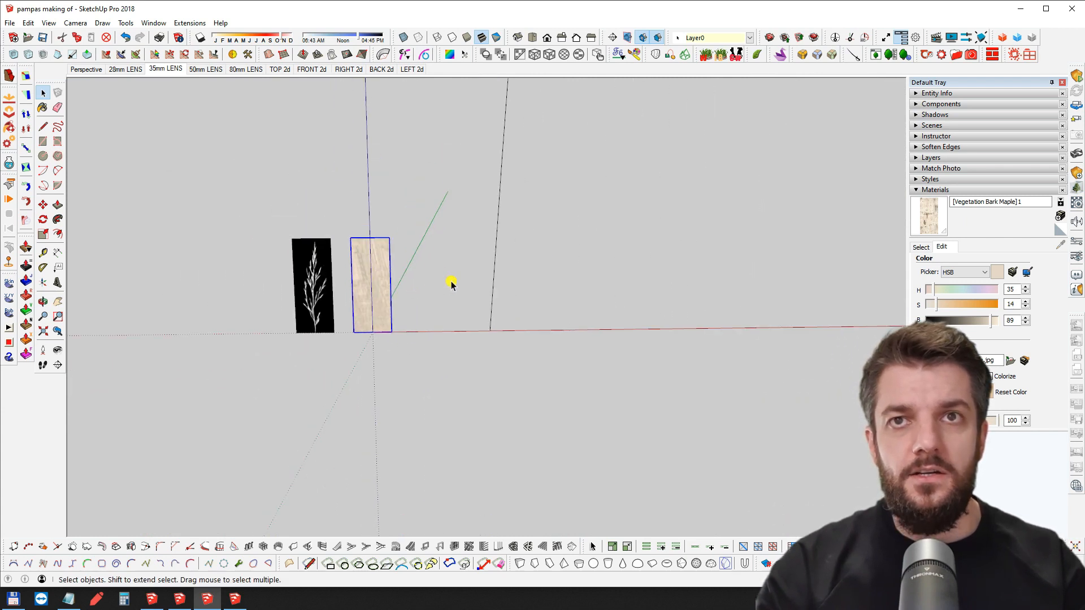
scroll(490, 247, "down", 2)
middle_click_drag(497, 218, 444, 296)
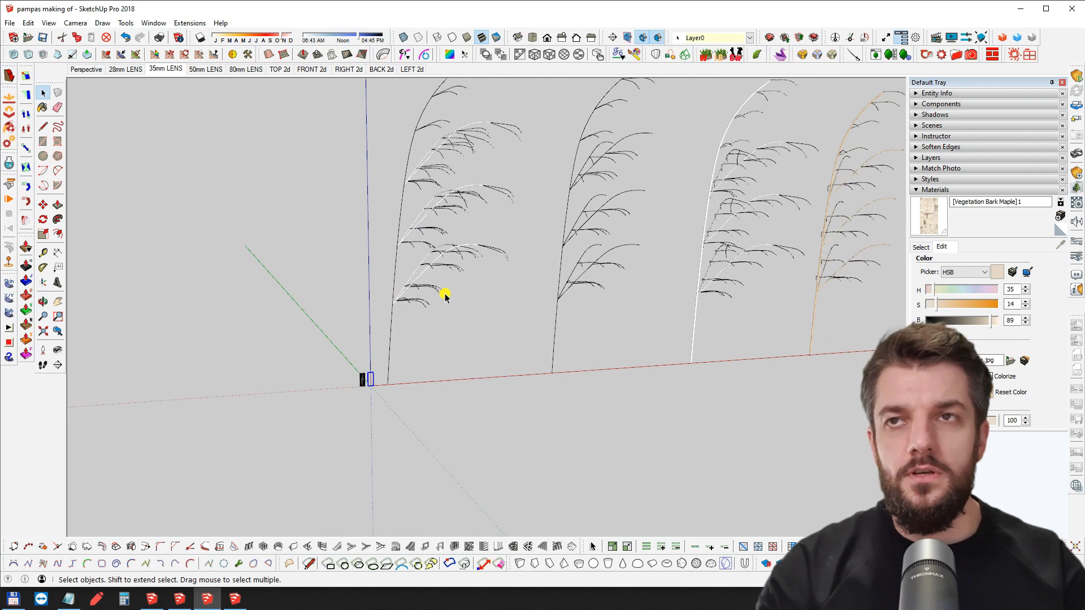
middle_click_drag(625, 259, 566, 262)
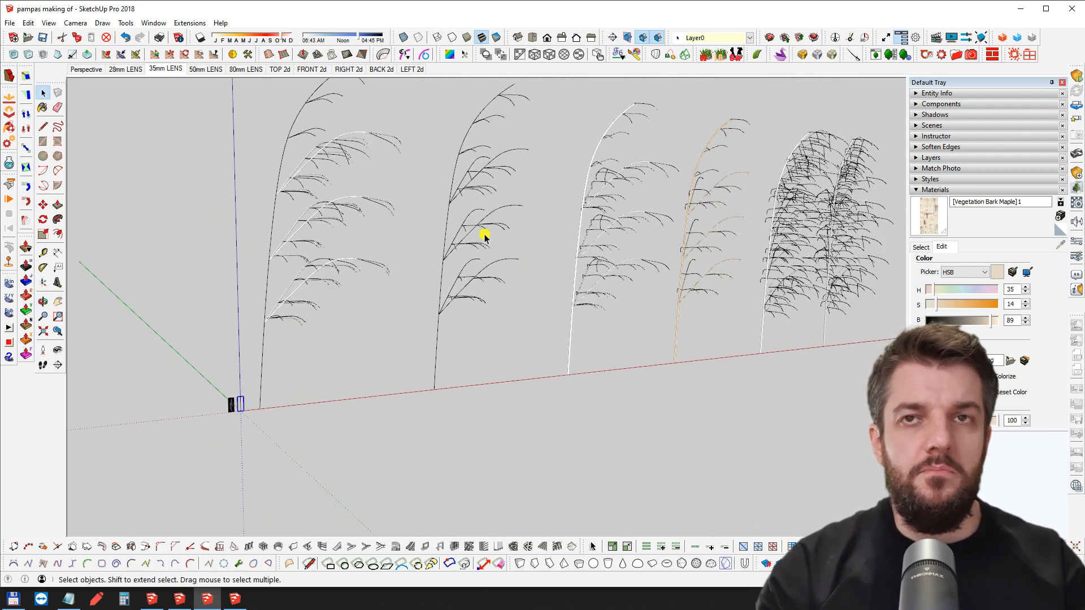
middle_click_drag(472, 257, 415, 266)
scroll(449, 198, "up", 5)
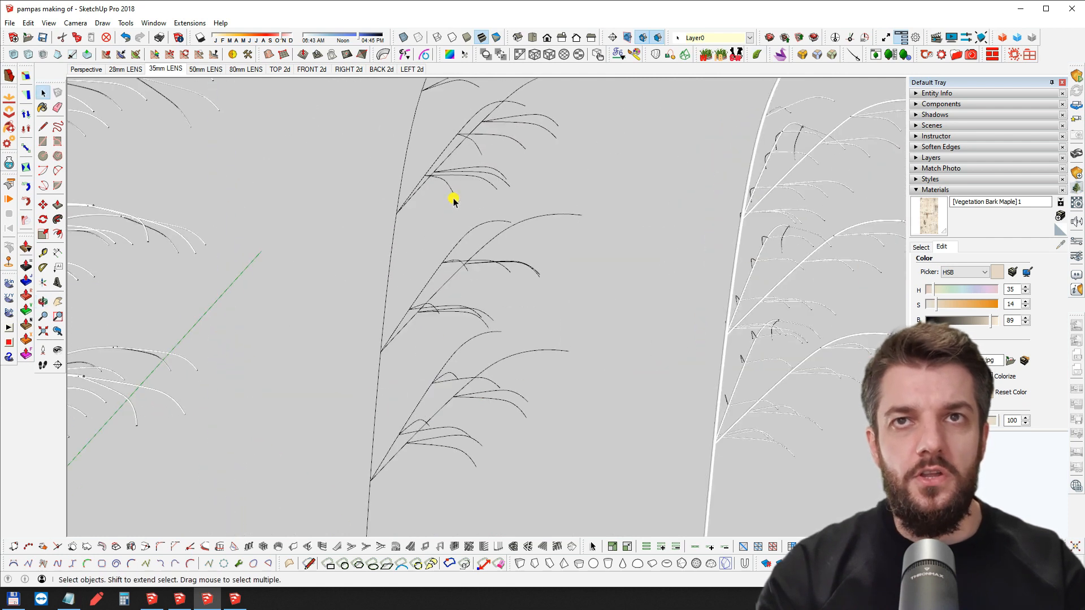
scroll(440, 206, "down", 8)
middle_click_drag(562, 228, 426, 257)
scroll(566, 246, "up", 6)
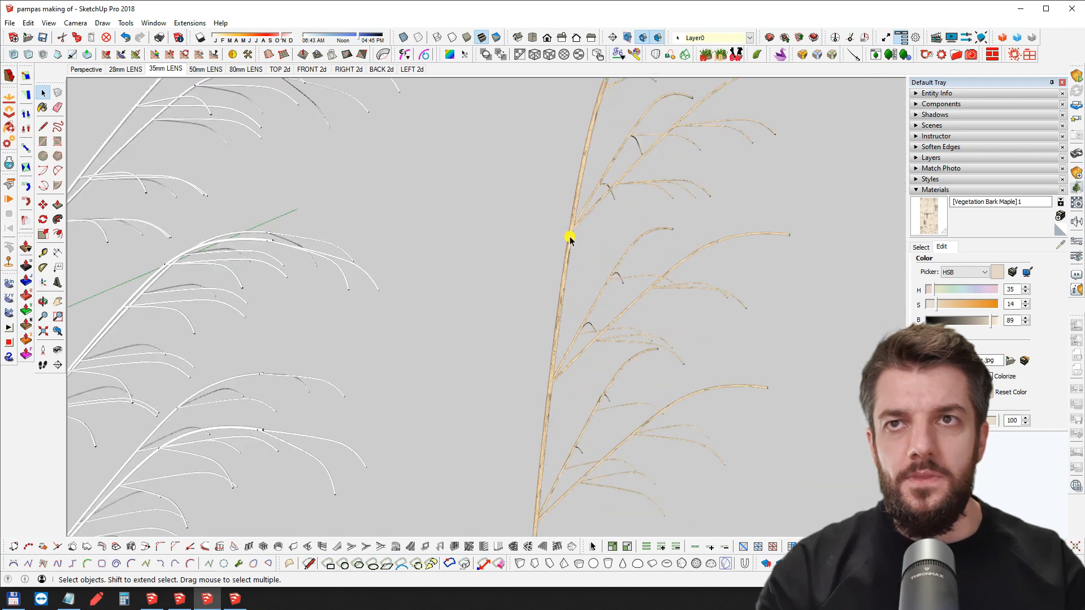
scroll(558, 216, "down", 3)
middle_click_drag(681, 219, 567, 252)
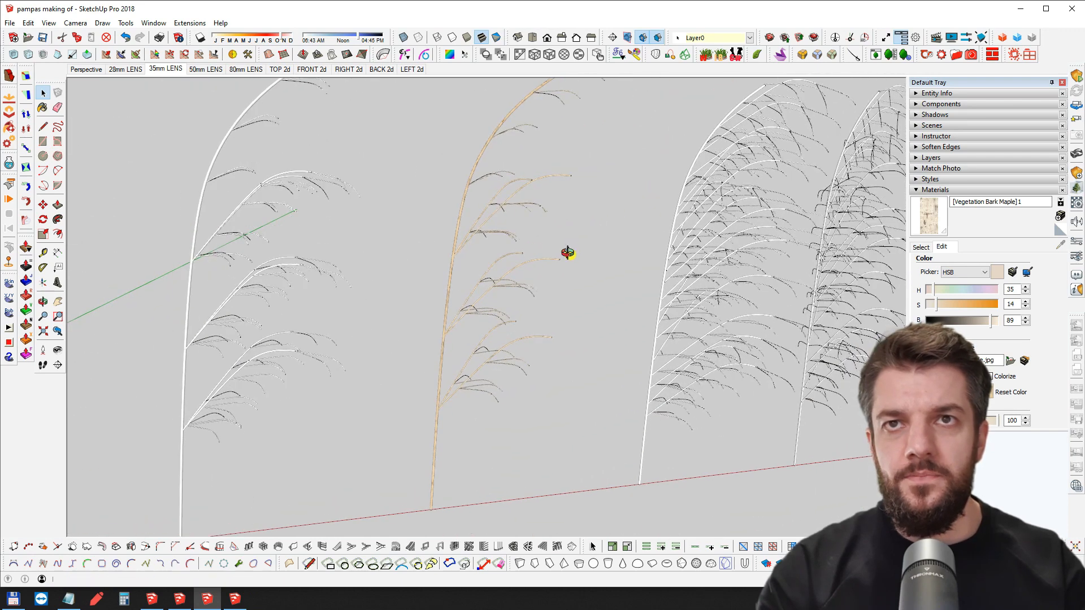
Inspect the denser pampas stages, the small leaf card beside the stem, and the final plume covered with bark-textured cards
scroll(497, 201, "up", 5)
scroll(562, 218, "down", 4)
middle_click_drag(681, 218, 516, 281)
scroll(538, 223, "up", 2)
scroll(612, 193, "up", 1)
middle_click_drag(611, 193, 696, 192)
middle_click_drag(614, 248, 448, 257)
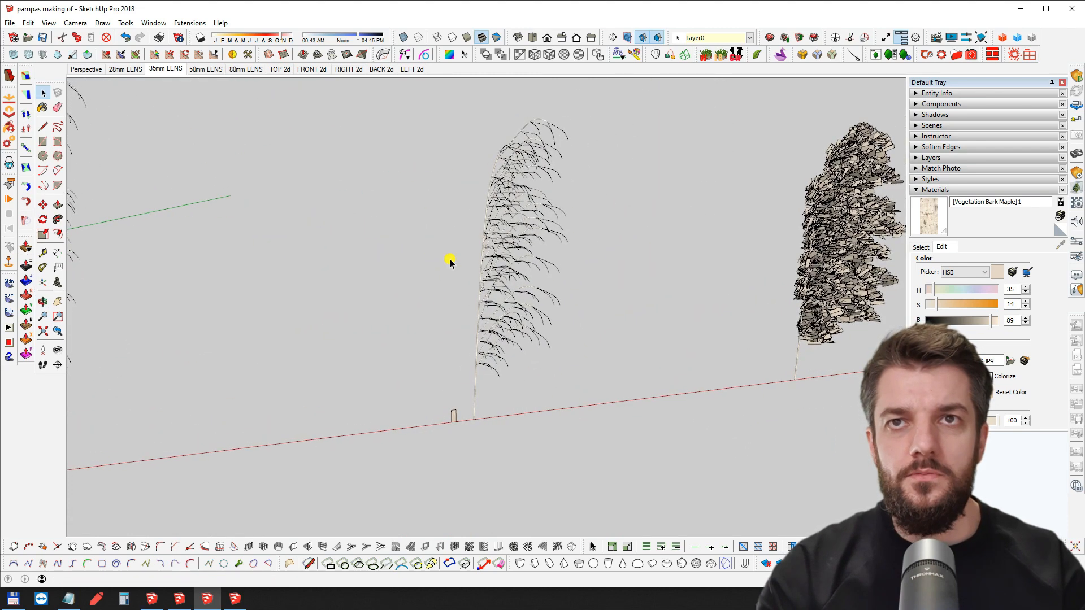
middle_click_drag(495, 289, 571, 308)
scroll(570, 308, "up", 2)
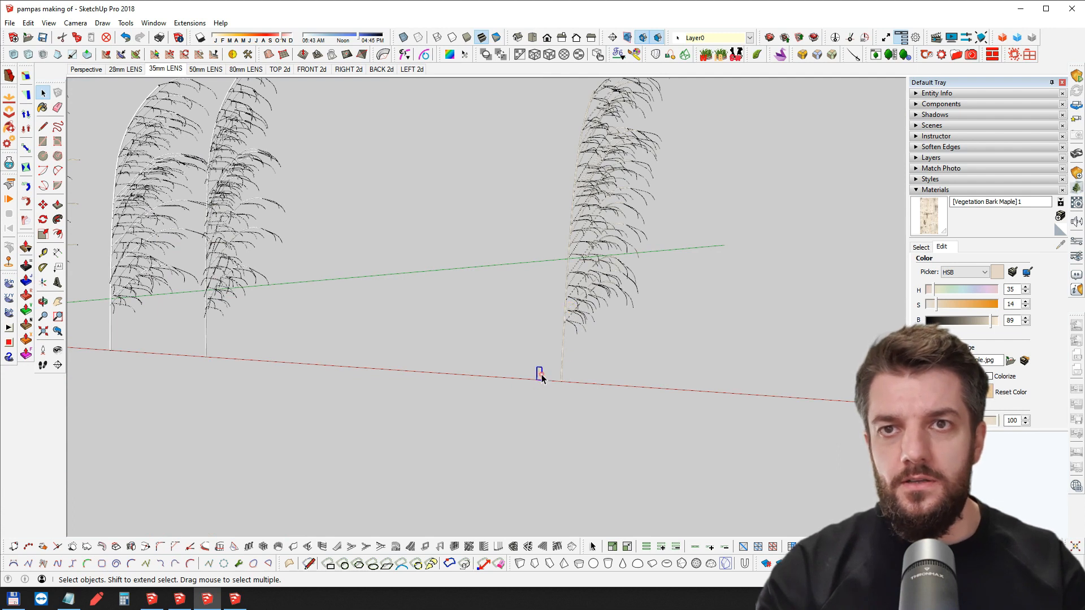
mouse_move(725, 311)
middle_mouse_down()
mouse_move(456, 314)
mouse_move(635, 284)
mouse_move(514, 334)
mouse_move(503, 310)
mouse_move(577, 295)
mouse_move(448, 296)
mouse_move(485, 299)
middle_mouse_up()
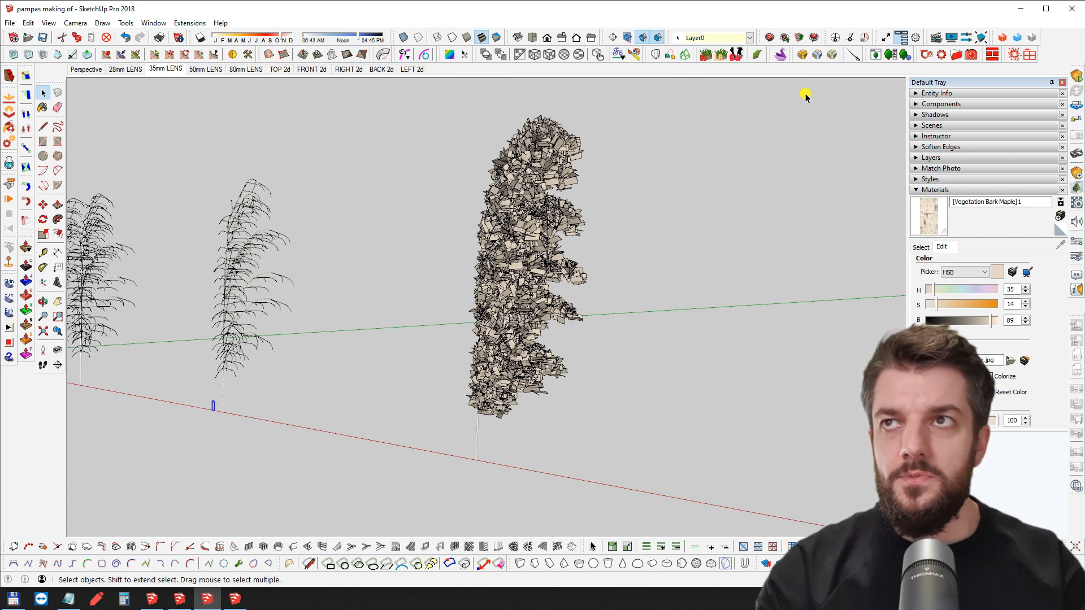
middle_click_drag(585, 256, 373, 333)
scroll(622, 339, "up", 2)
middle_click_drag(562, 424, 551, 261)
left_click(551, 261)
scroll(530, 348, "down", 2)
middle_click_drag(530, 349, 611, 346)
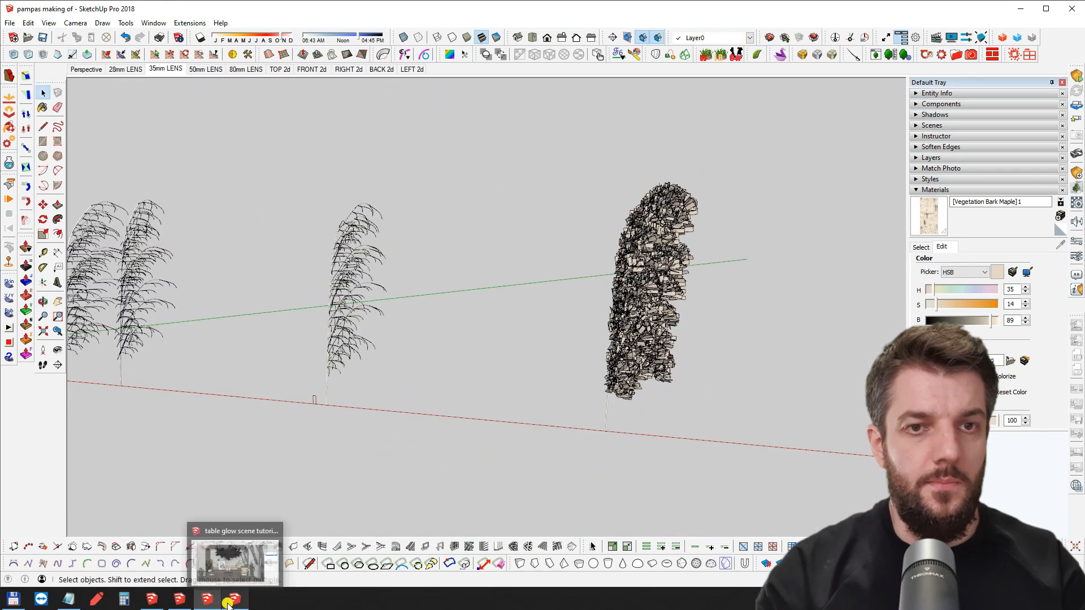
Switch to the "VAZA PAMPAS proxy 3 TEAL" model and examine the grouped pampas stems from all sides
mouse_move(187, 604)
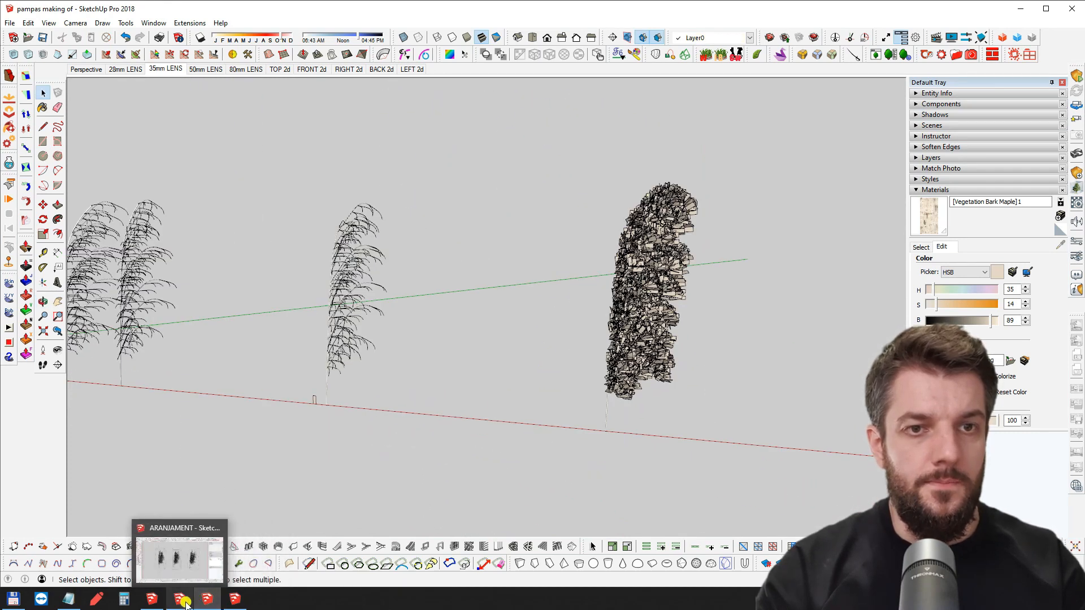
left_click(150, 602)
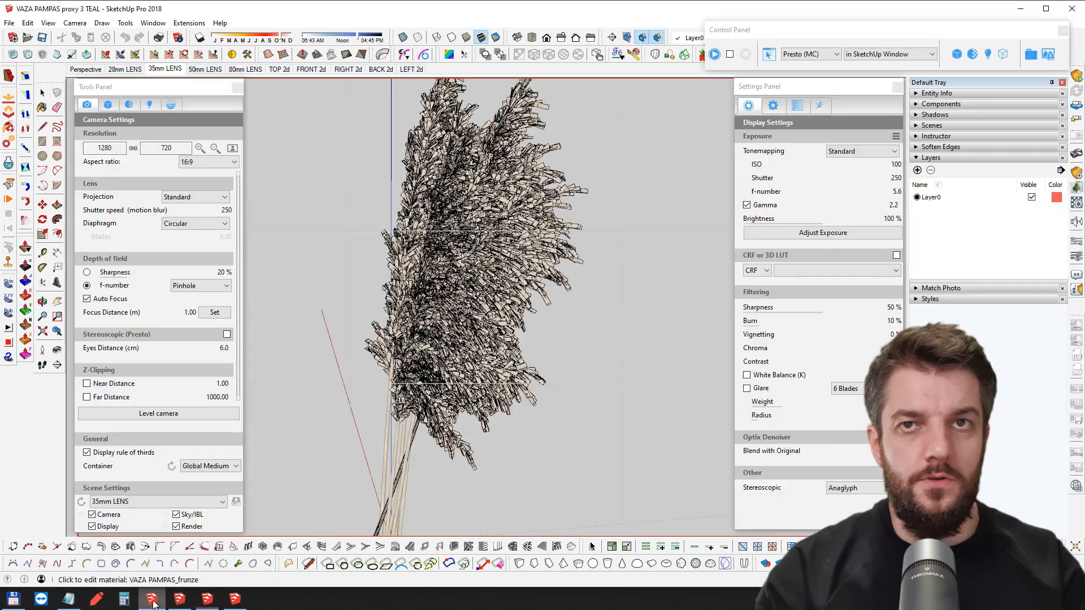
middle_click_drag(426, 319, 474, 329)
scroll(474, 329, "down", 2)
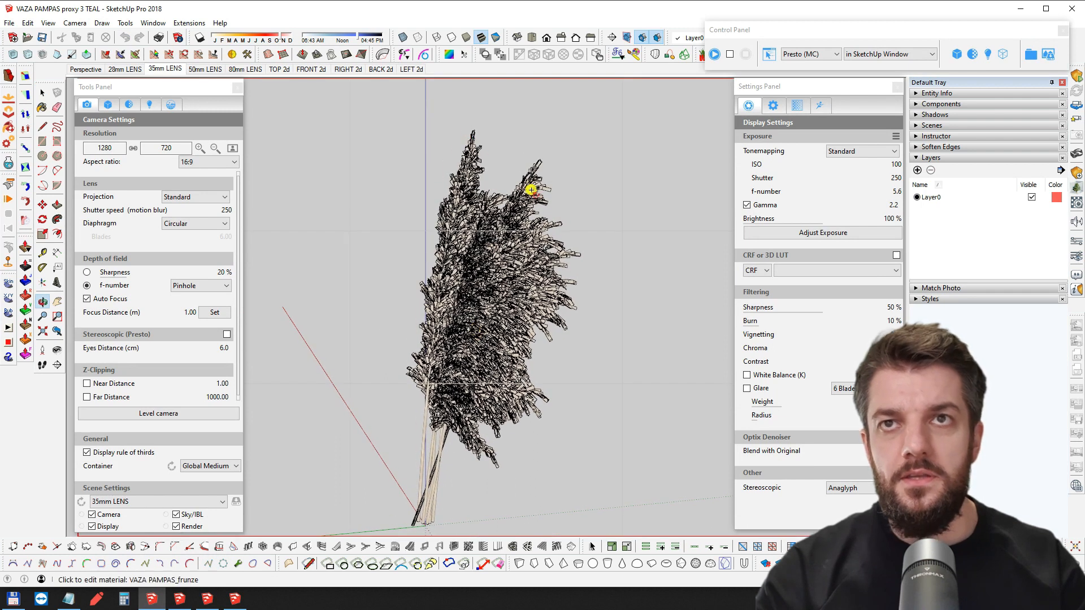
middle_click_drag(462, 248, 501, 328)
middle_click_drag(577, 267, 516, 386)
middle_click_drag(650, 246, 558, 390)
left_click_drag(622, 400, 493, 267)
middle_click_drag(493, 267, 556, 310, "shift")
left_click_drag(637, 309, 645, 351)
middle_click_drag(645, 351, 516, 318)
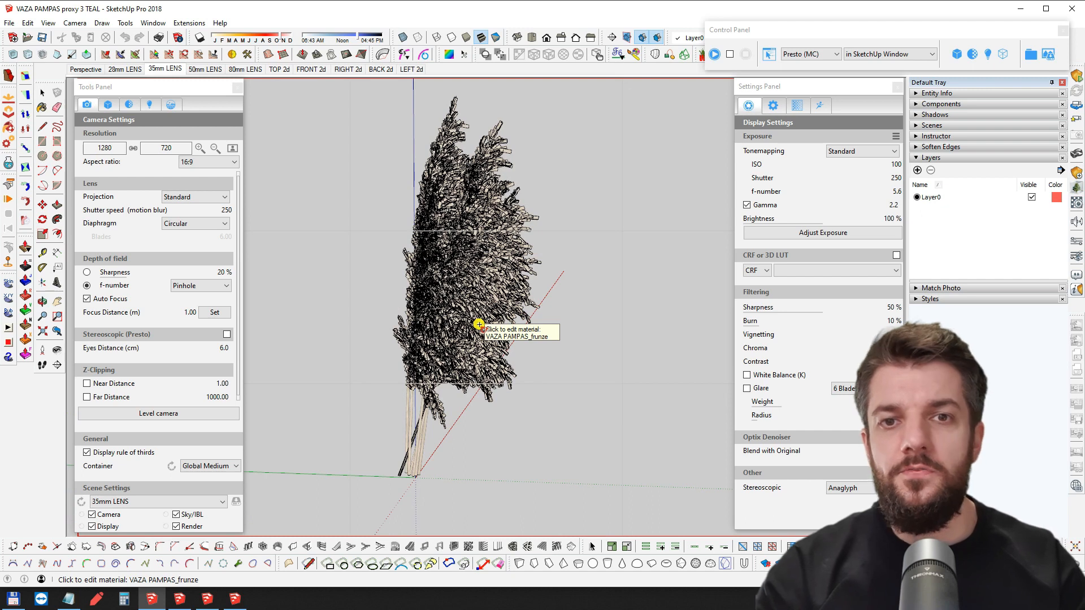
mouse_move(443, 274)
middle_mouse_down()
mouse_move(395, 261)
mouse_move(392, 274)
mouse_move(425, 268)
middle_mouse_up()
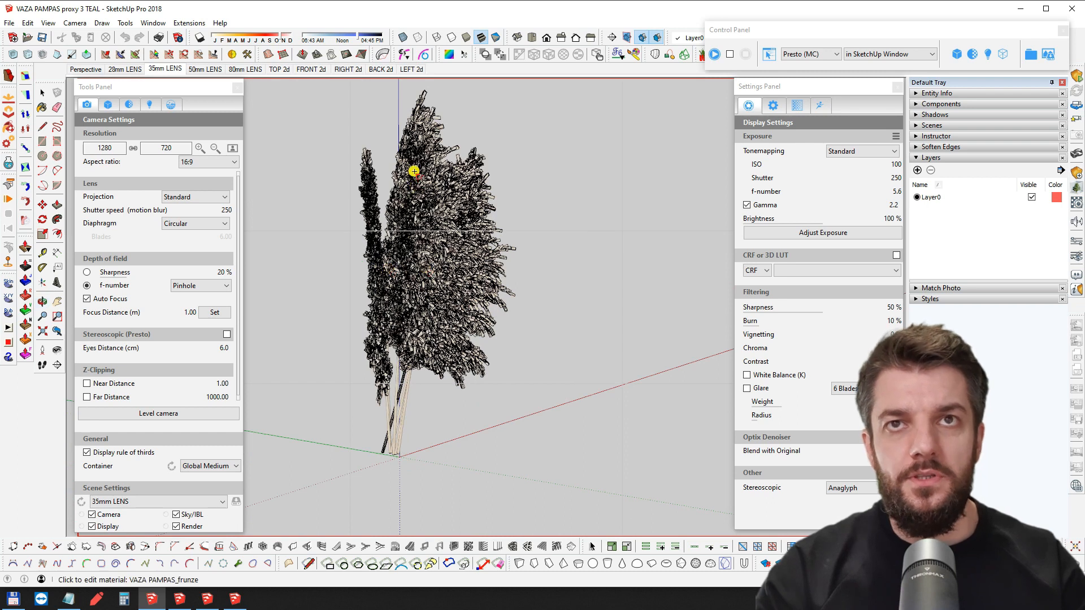
middle_click_drag(390, 280, 407, 283)
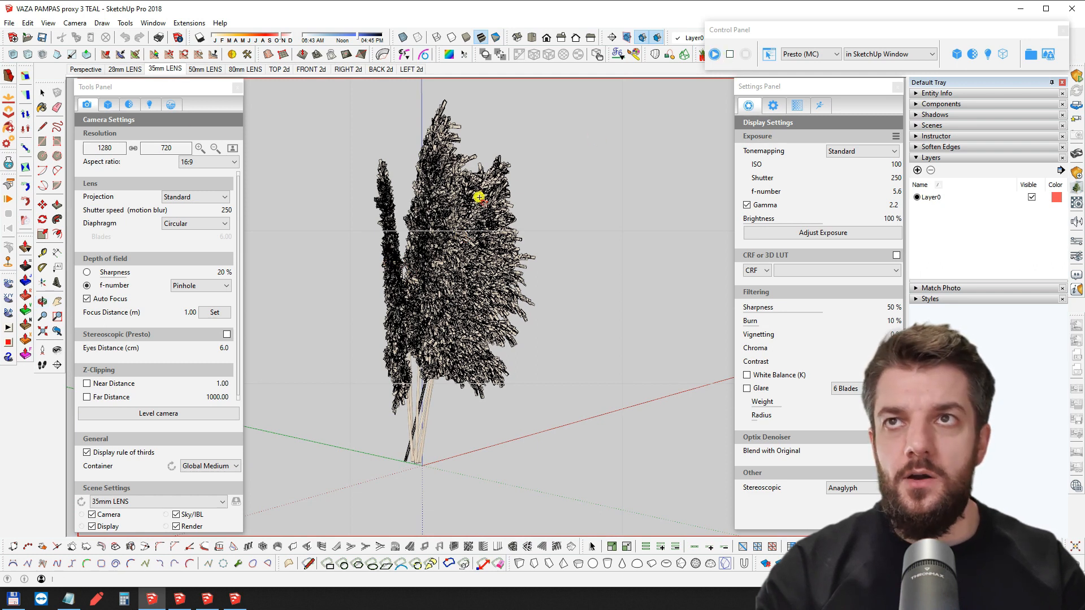
Start the interactive Presto (MC) render of the pampas in the viewport and switch off the physical sky in the environment settings
left_click(714, 54)
middle_click_drag(501, 270, 551, 278)
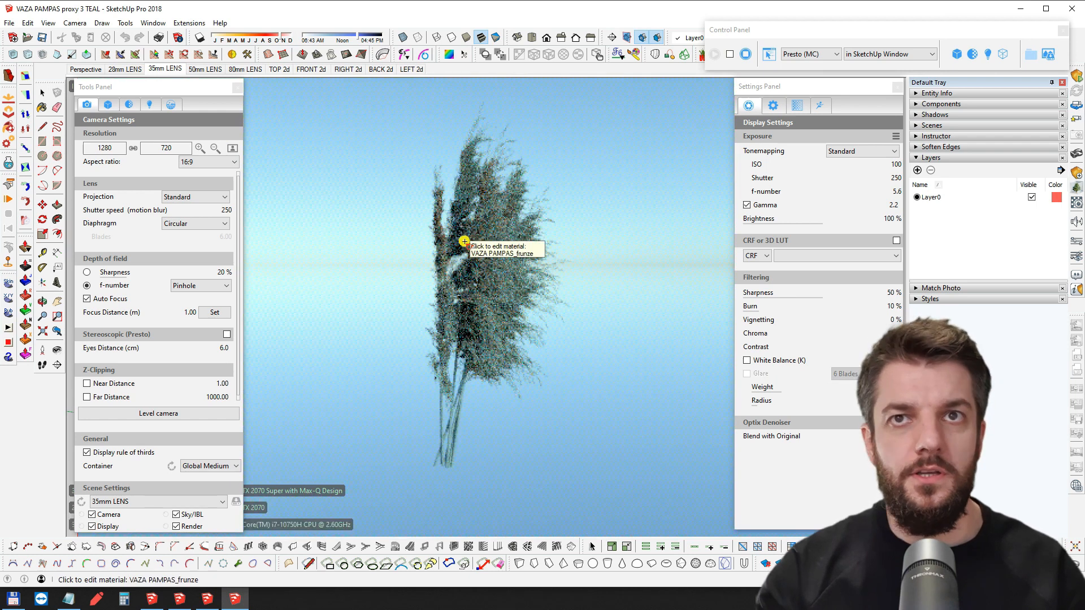
left_click(132, 106)
left_click(169, 106)
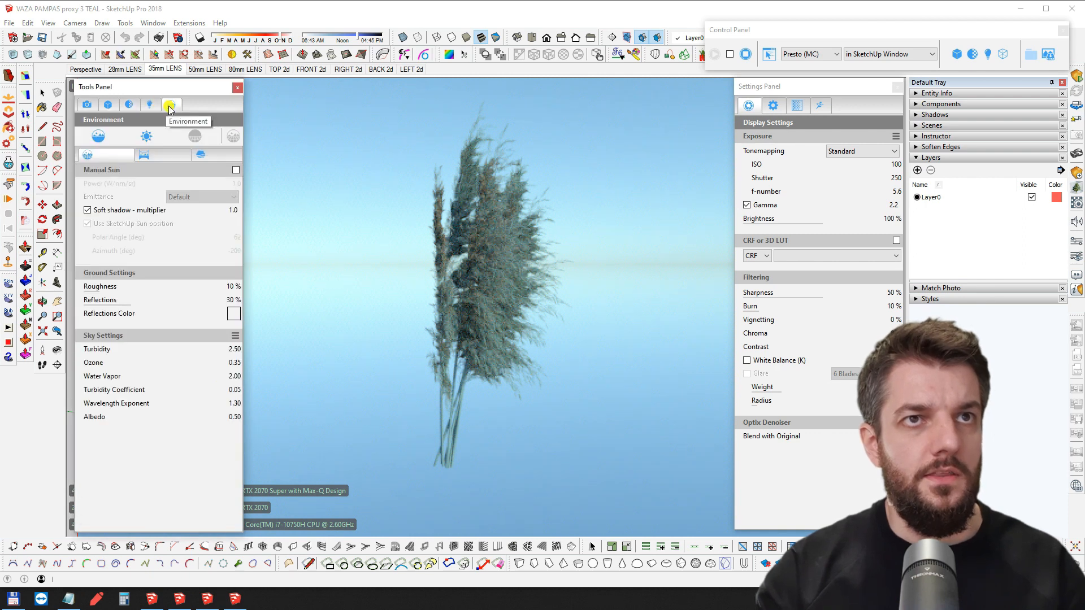
left_click(98, 136)
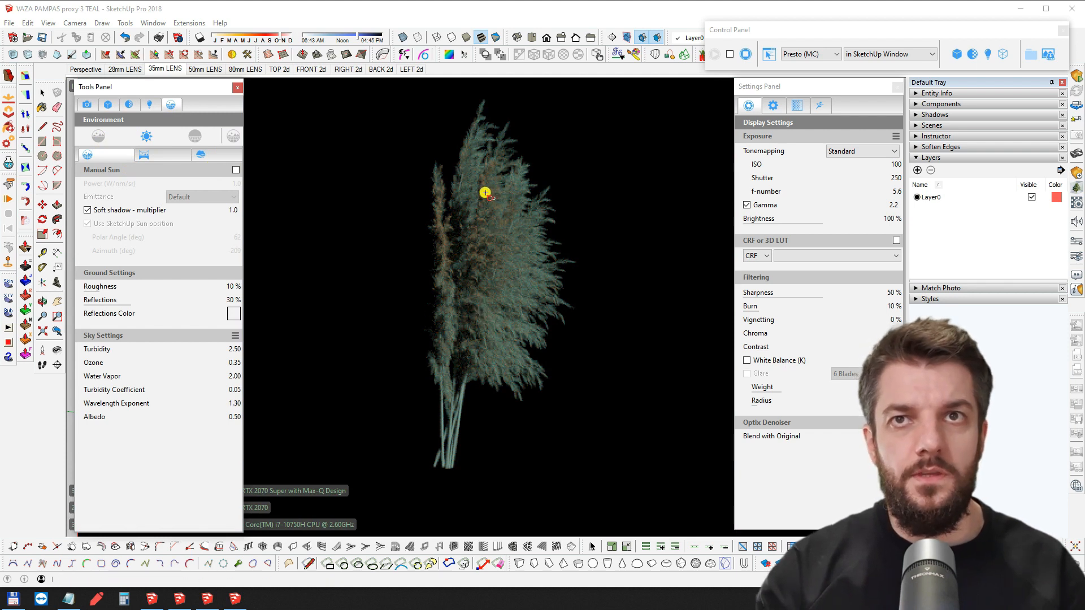
scroll(486, 188, "up", 3)
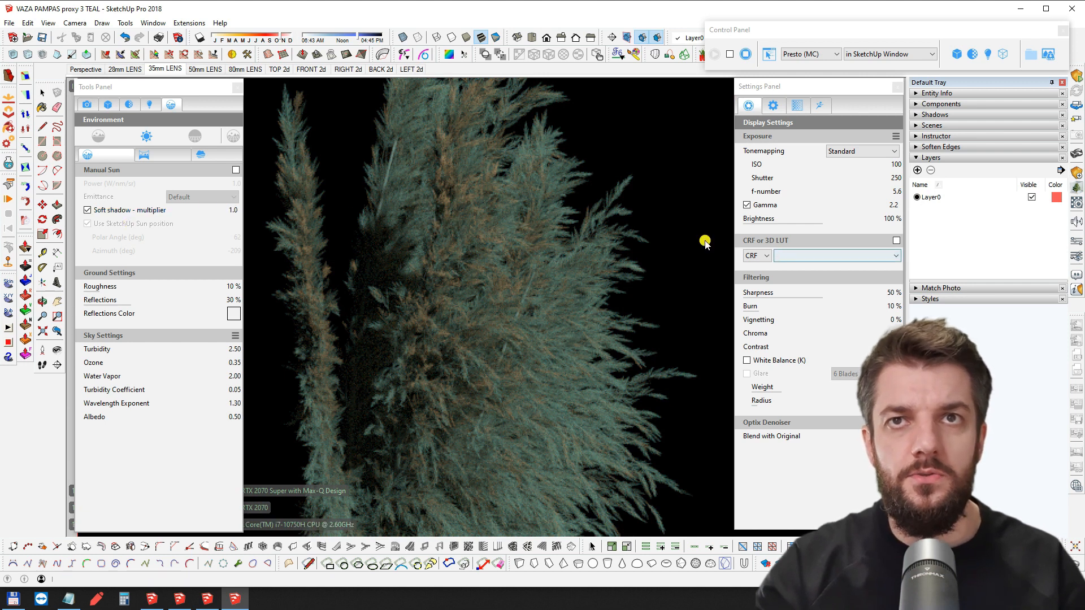
Pick the VAZA PAMPAS_frunze material from the rendered plume and open the colour of its diffuse layer #1
left_click(406, 198)
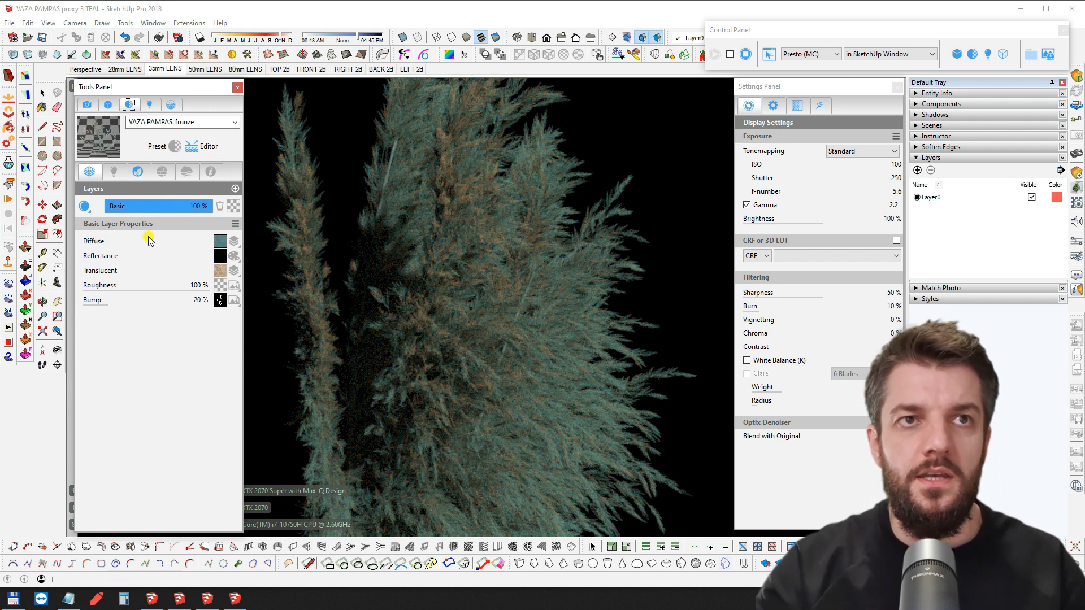
left_click(96, 241)
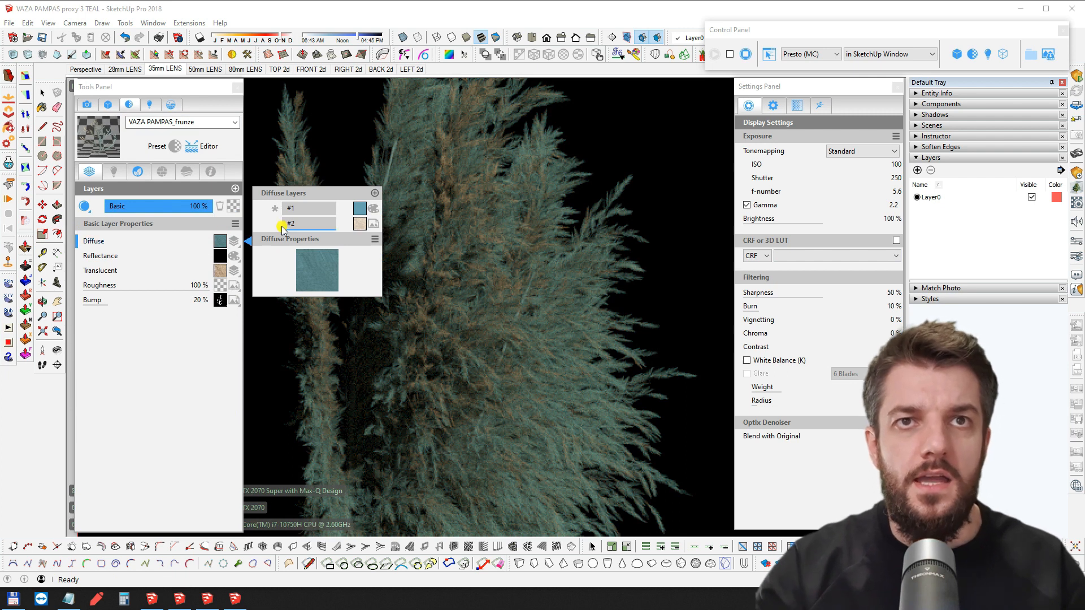
left_click(373, 210)
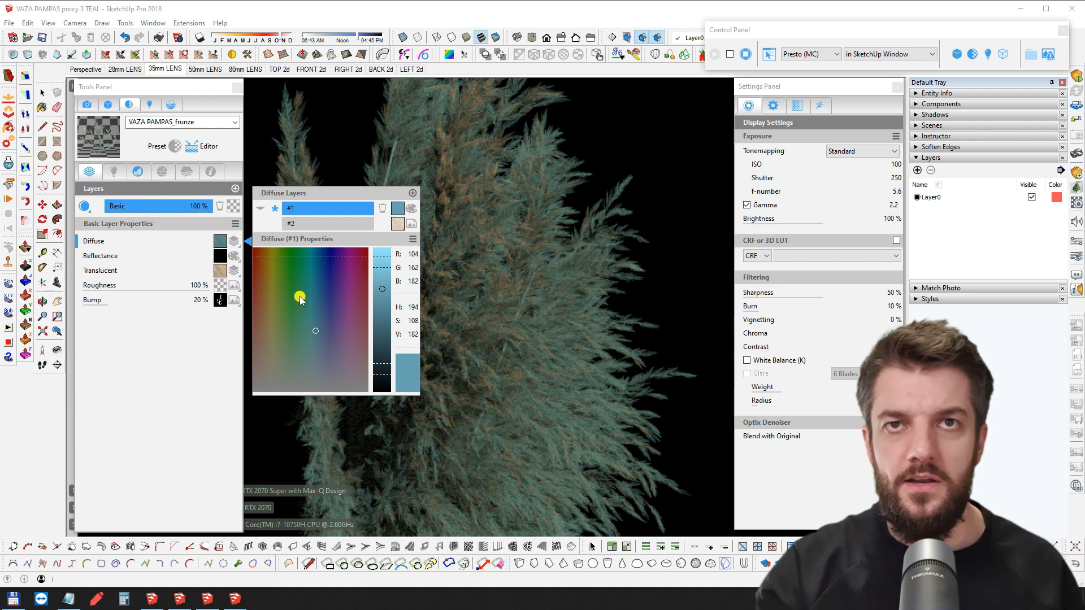
Try magenta, green and olive colours on diffuse layer #1 and restore its original teal
left_click(347, 294)
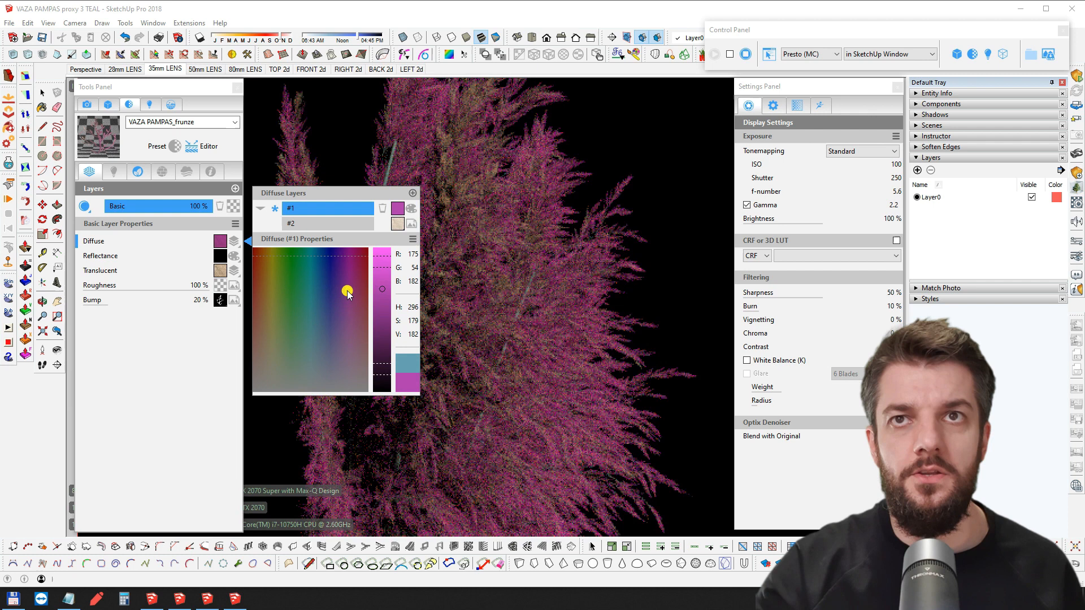
left_click(303, 290)
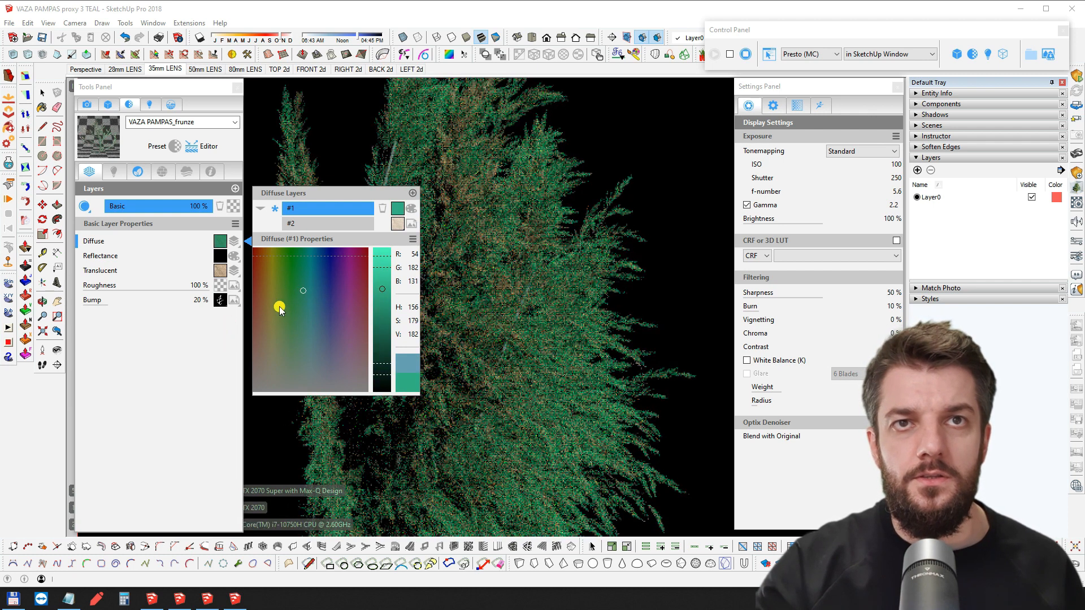
left_click(279, 313)
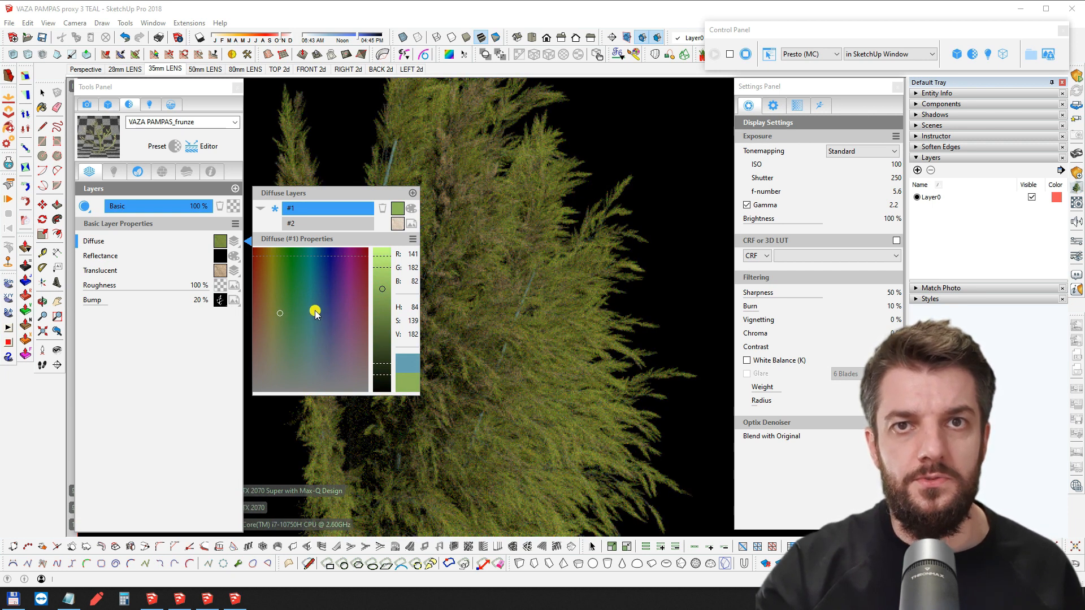
left_click(414, 361)
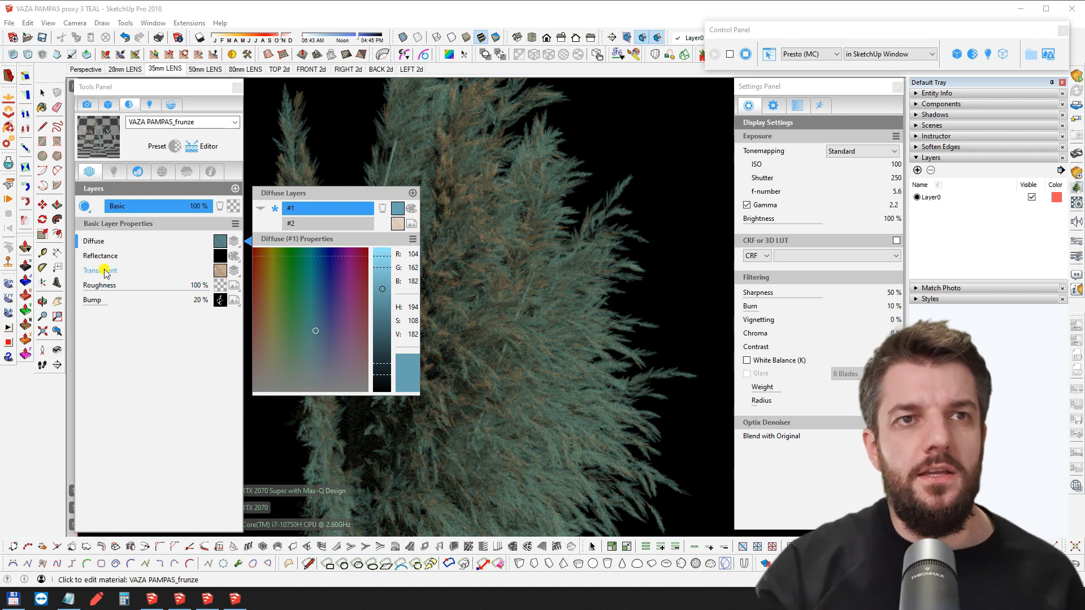
Delete layer #1 from the translucent layers of the VAZA PAMPAS_frunze material
left_click(213, 272)
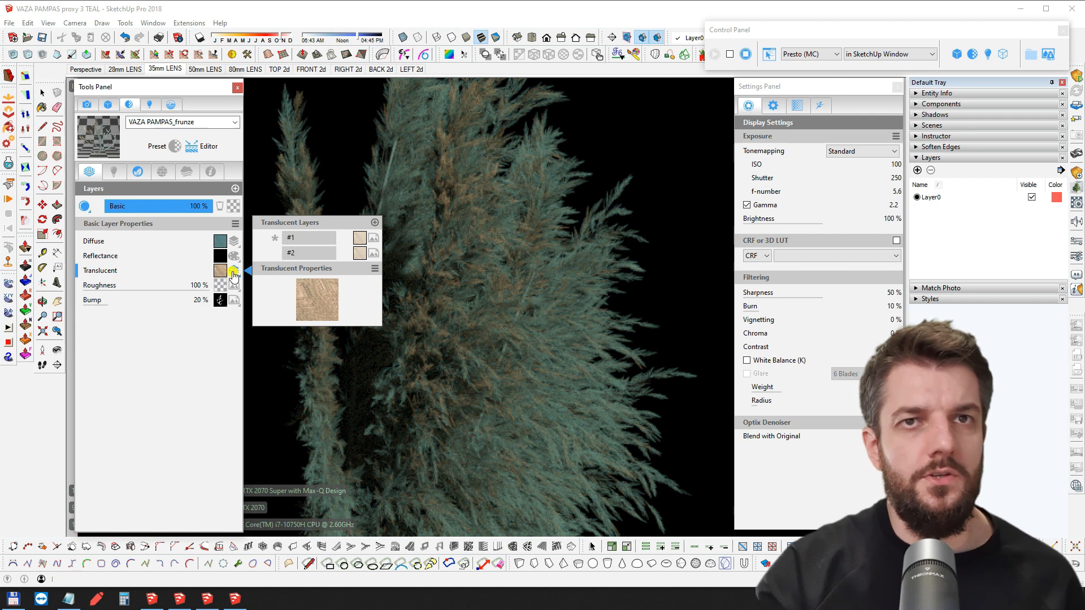
left_click(322, 238)
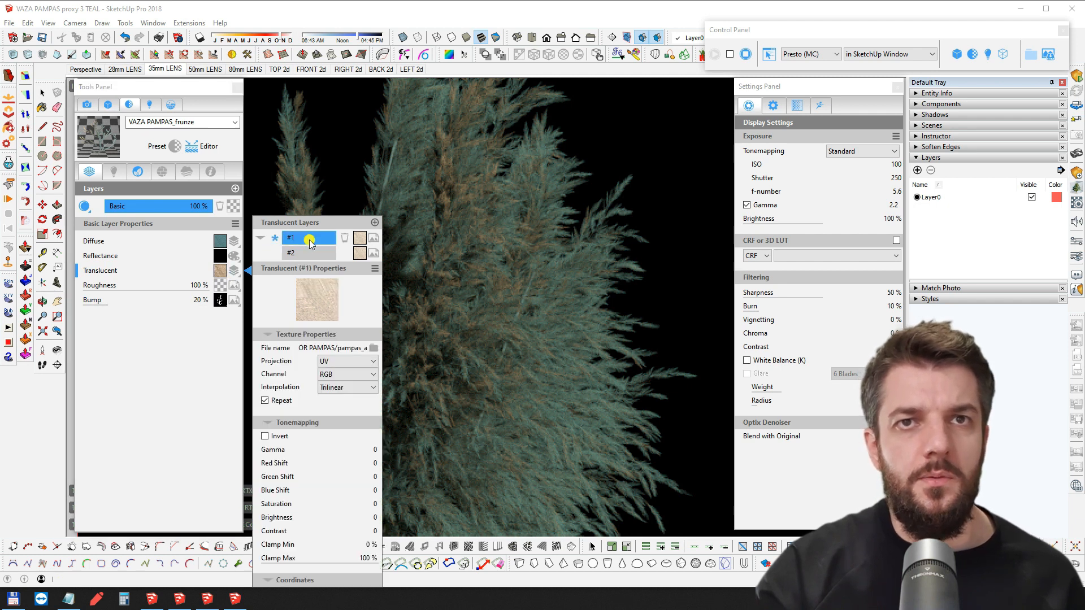
left_click(345, 239)
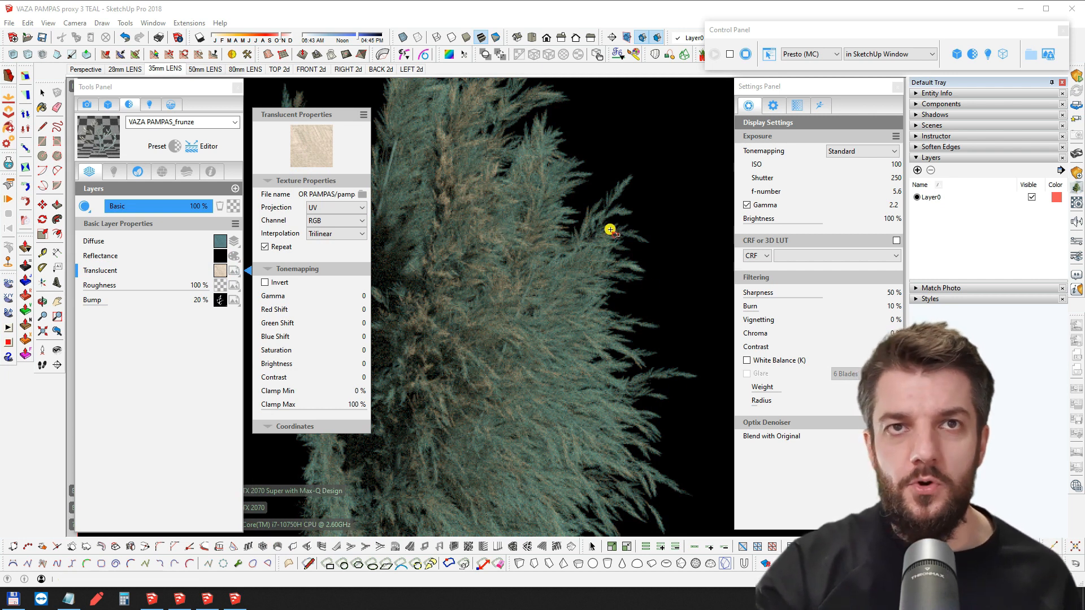
Inspect the material's diffuse layers, enlarged preview and translucent texture while viewing the rendered plumes from other angles
left_click(204, 242)
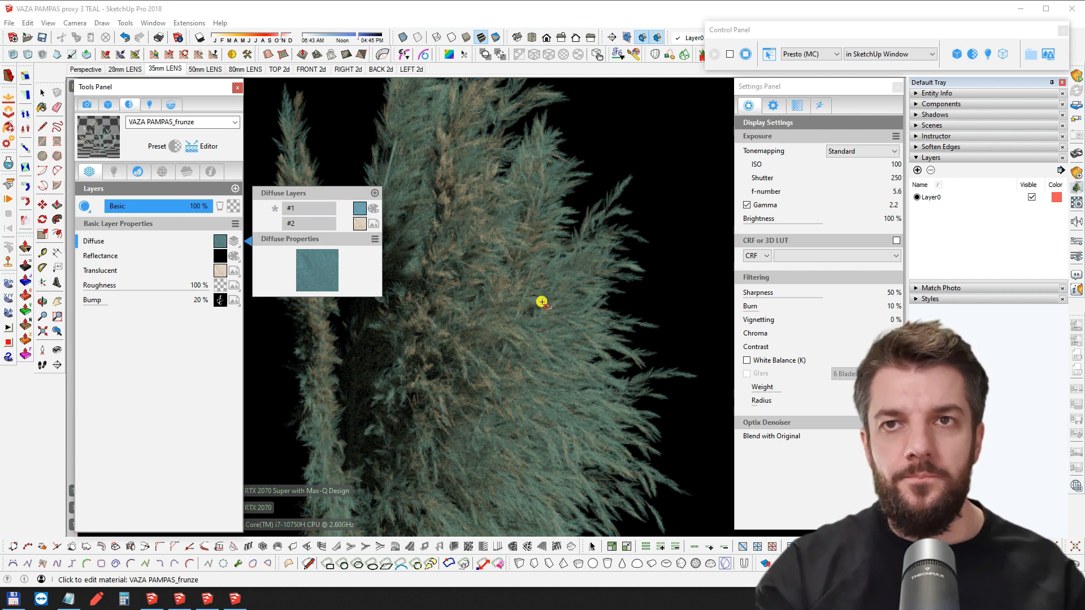
key("o")
left_click_drag(480, 298, 448, 293)
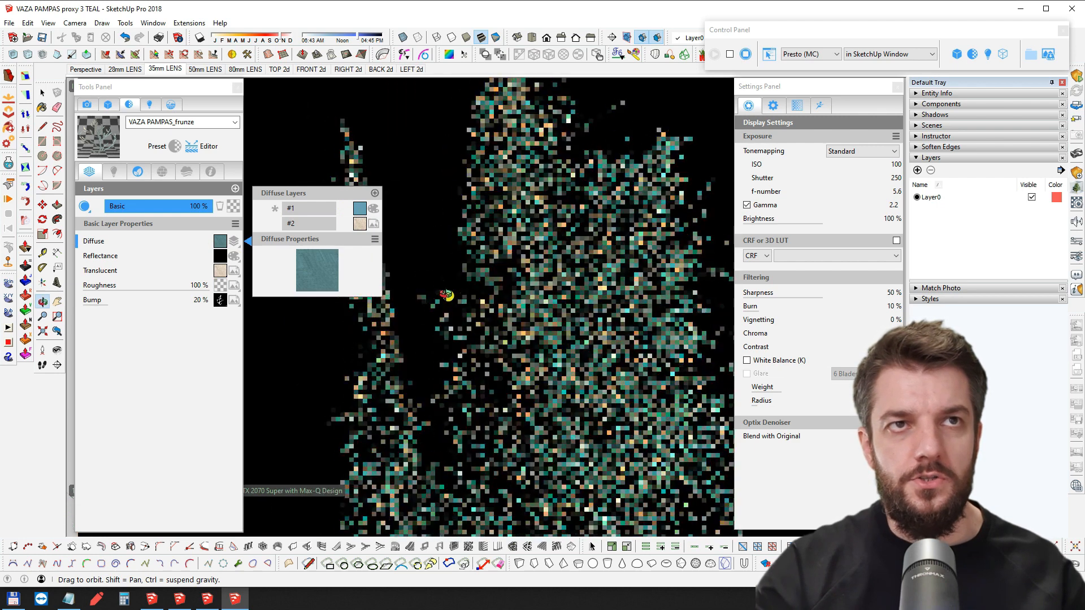
left_click(102, 126)
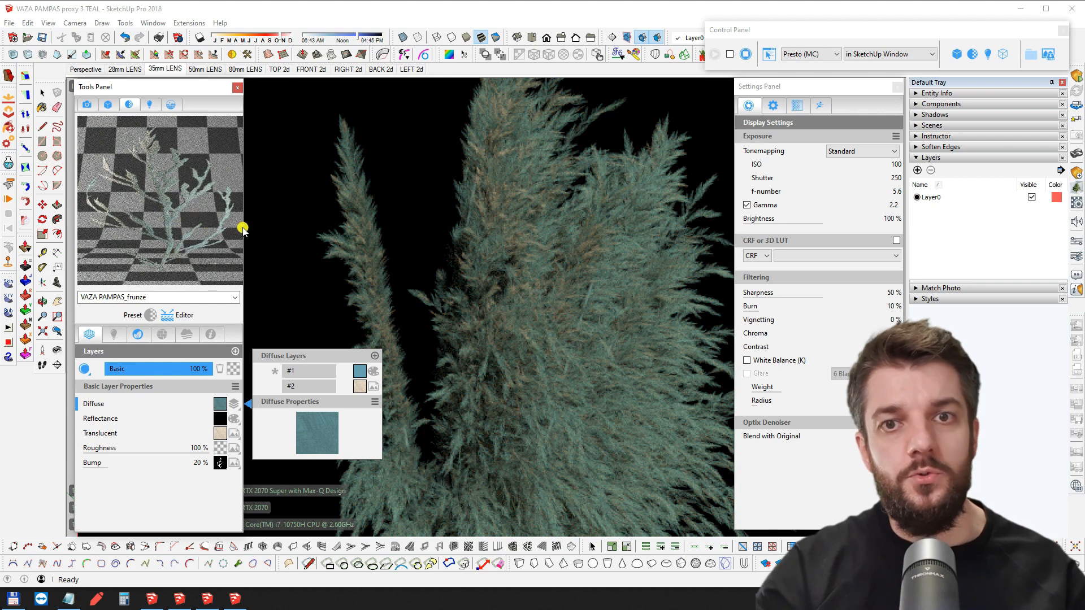
middle_click_drag(481, 266, 415, 243)
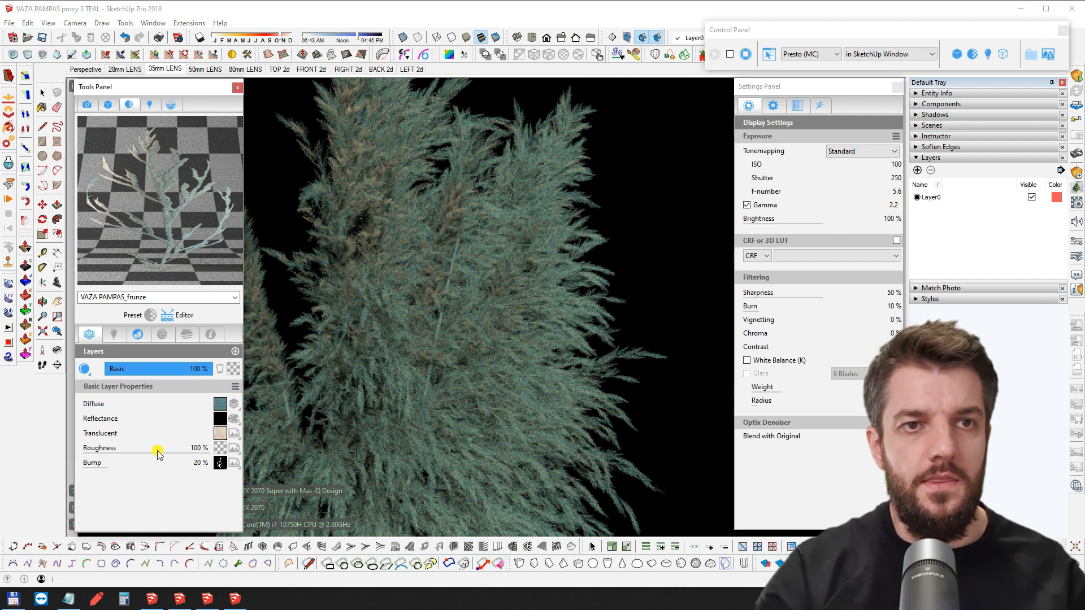
left_click(97, 434)
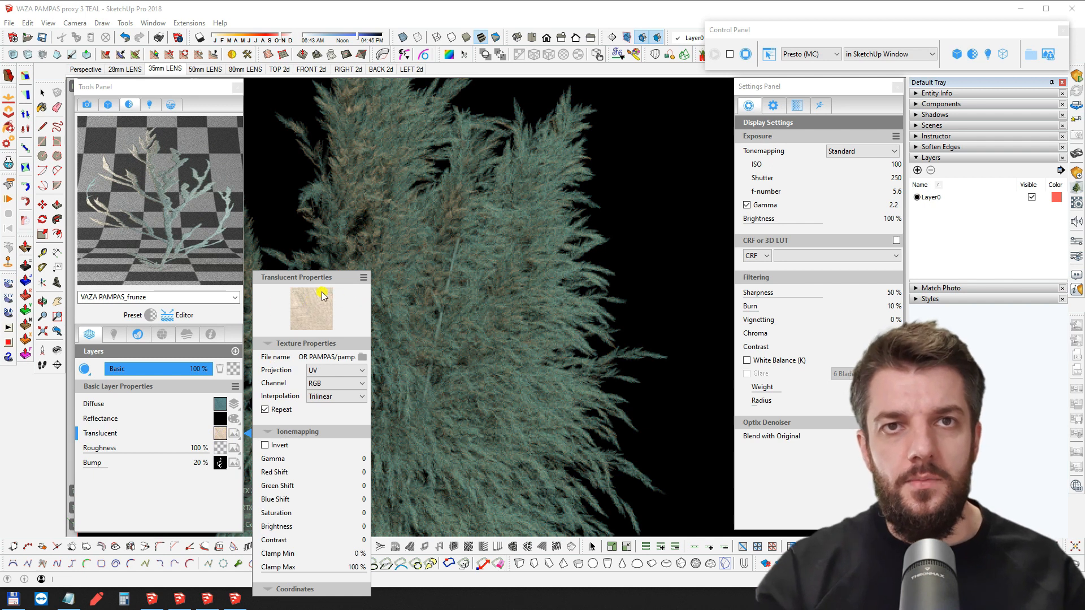
middle_click_drag(461, 257, 351, 244)
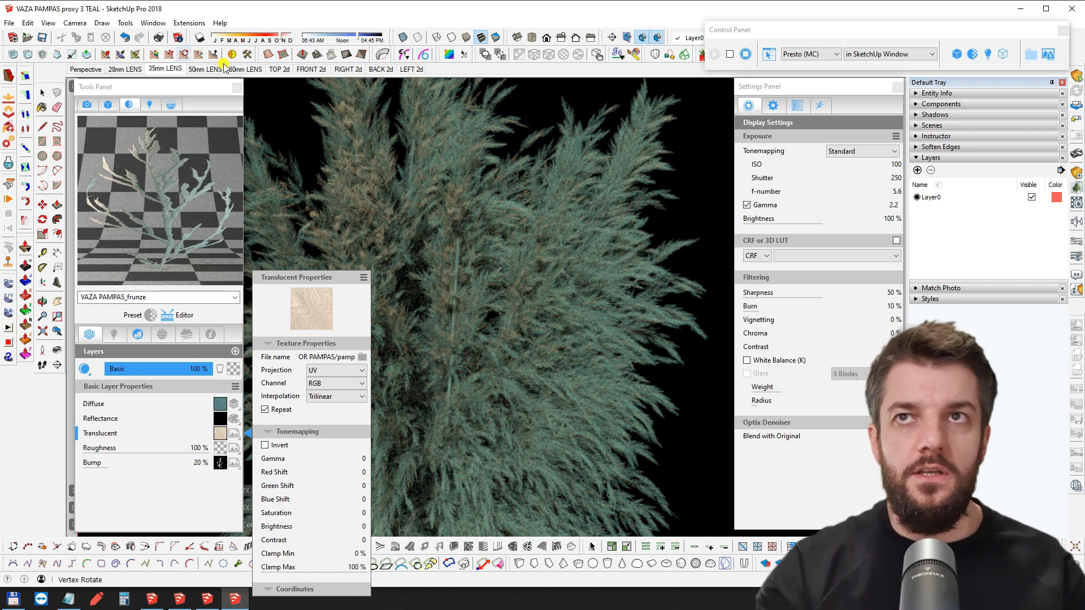
Stop the interactive render, select the whole pampas component and create a Thea Render external model/proxy from it
left_click(745, 56)
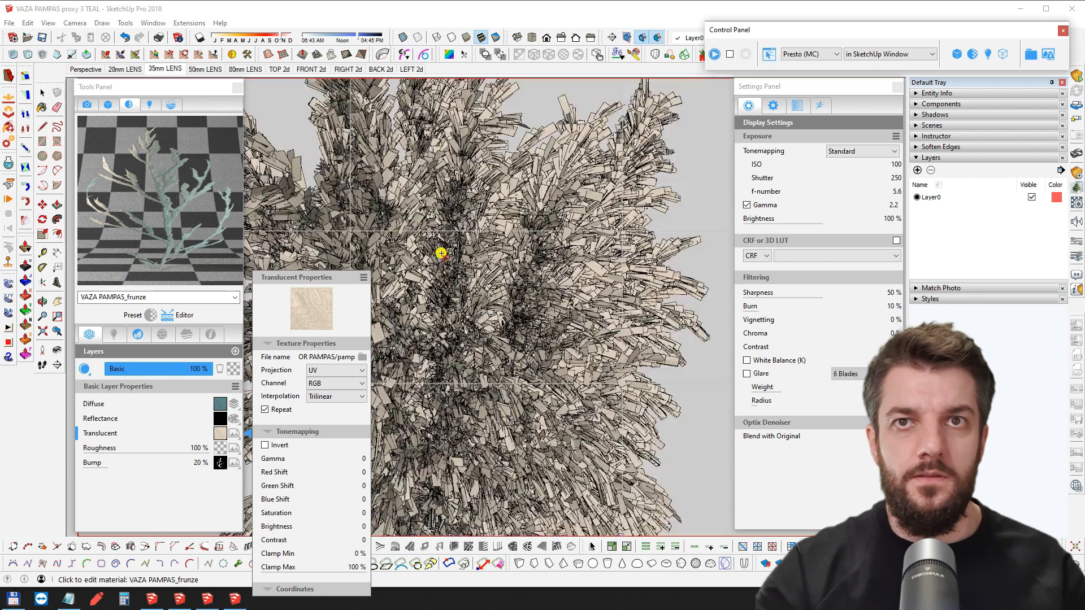
middle_click_drag(455, 228, 468, 224)
key("space")
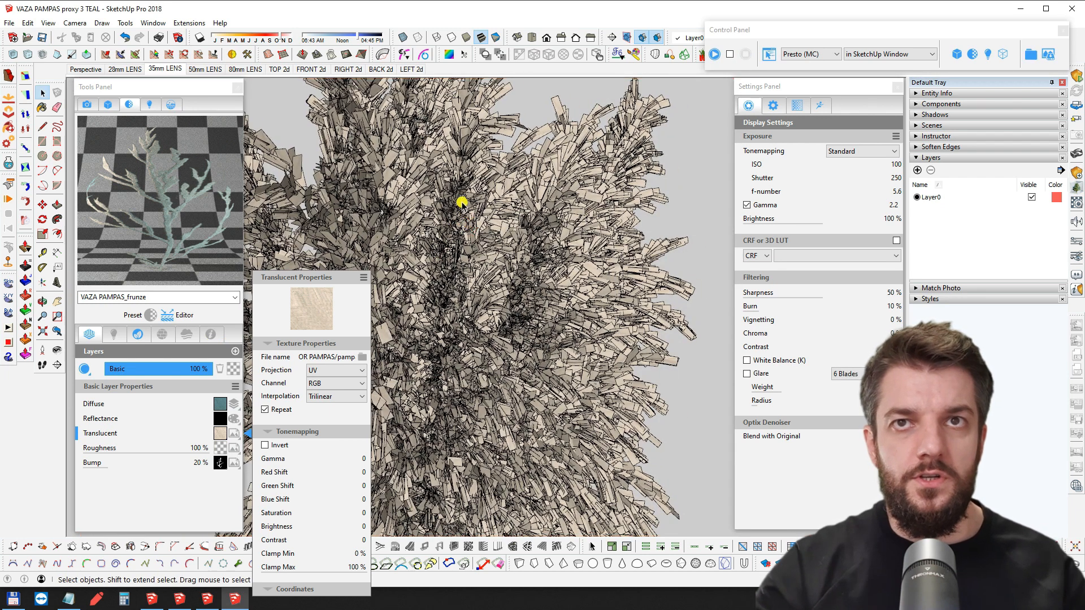
left_click(459, 199)
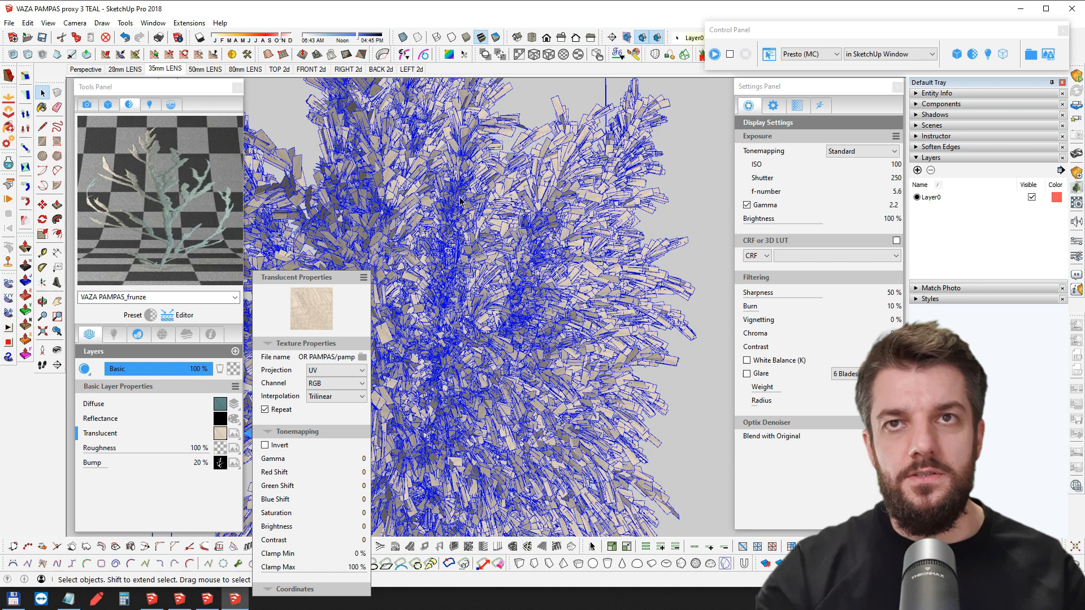
right_click(459, 199)
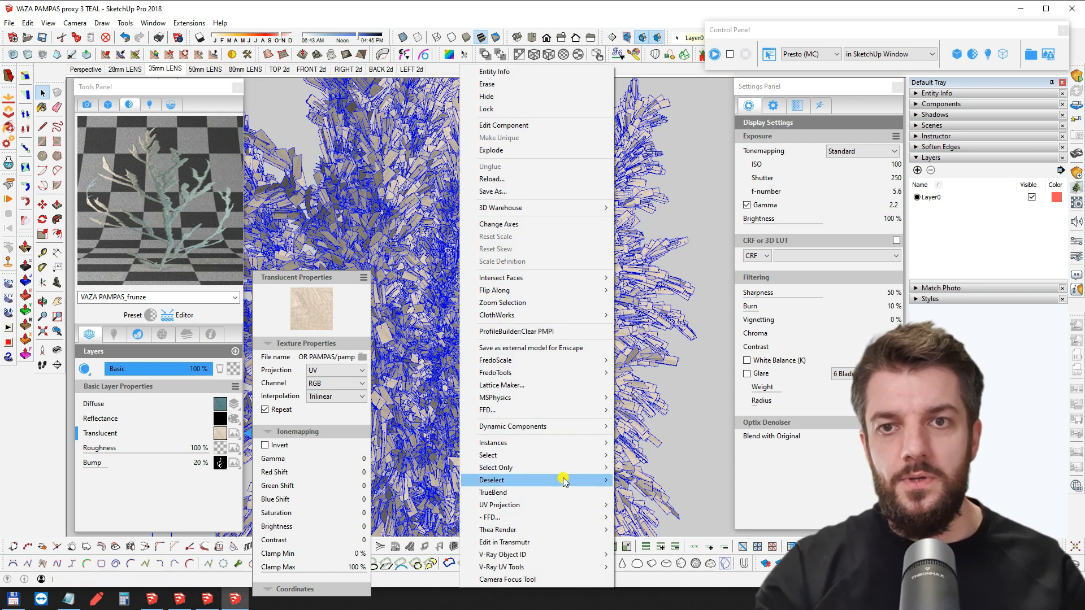
mouse_move(579, 530)
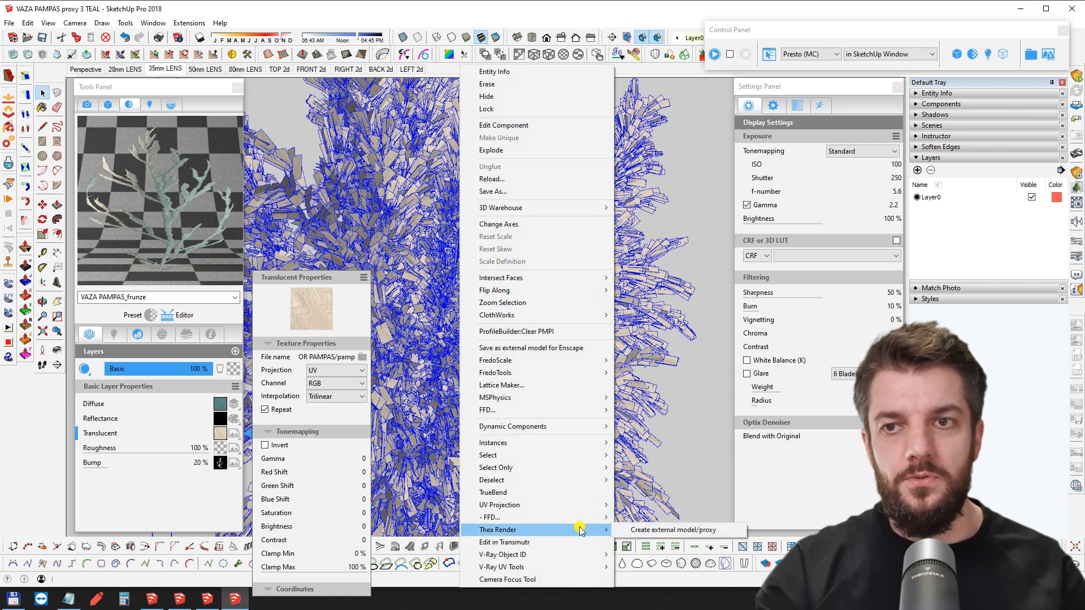
left_click(677, 531)
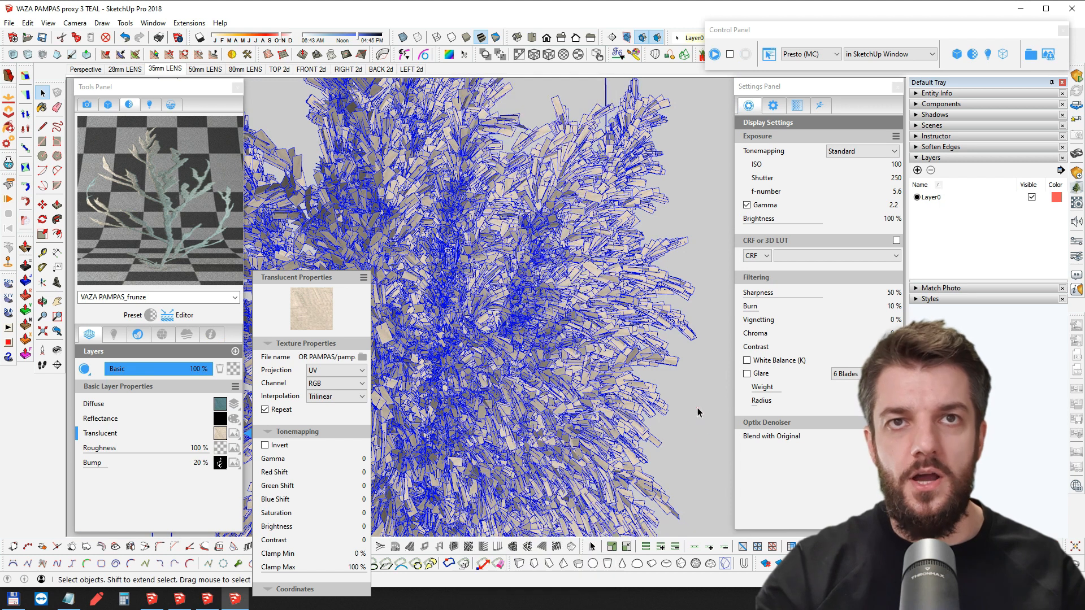
Switch to the ARANJAMENT model and examine the row of three boxed pampas proxies
left_click(292, 231)
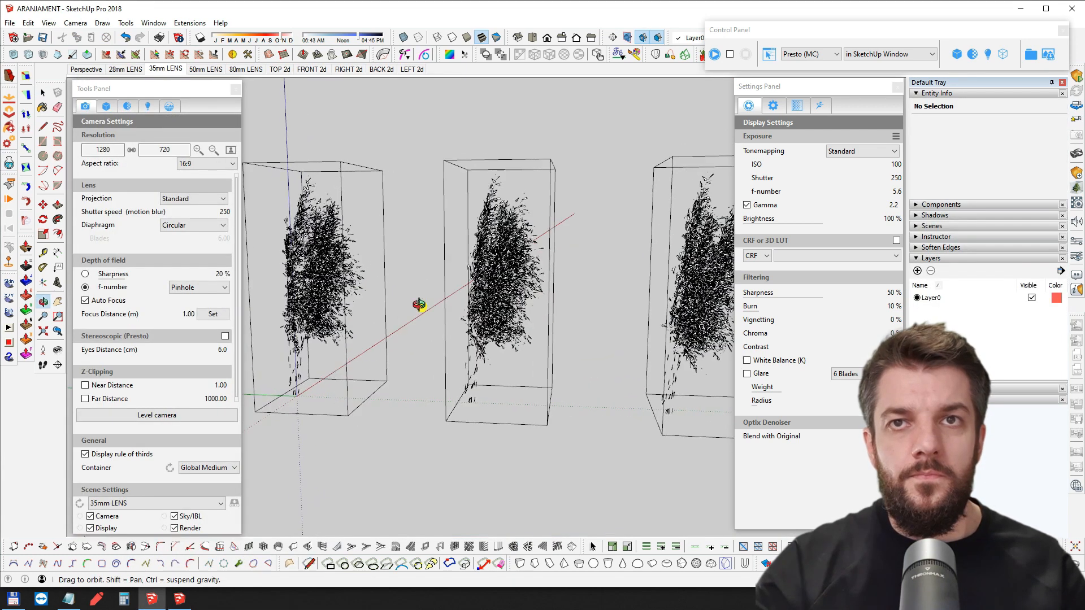
middle_click_drag(503, 331, 480, 305)
scroll(480, 303, "down", 2)
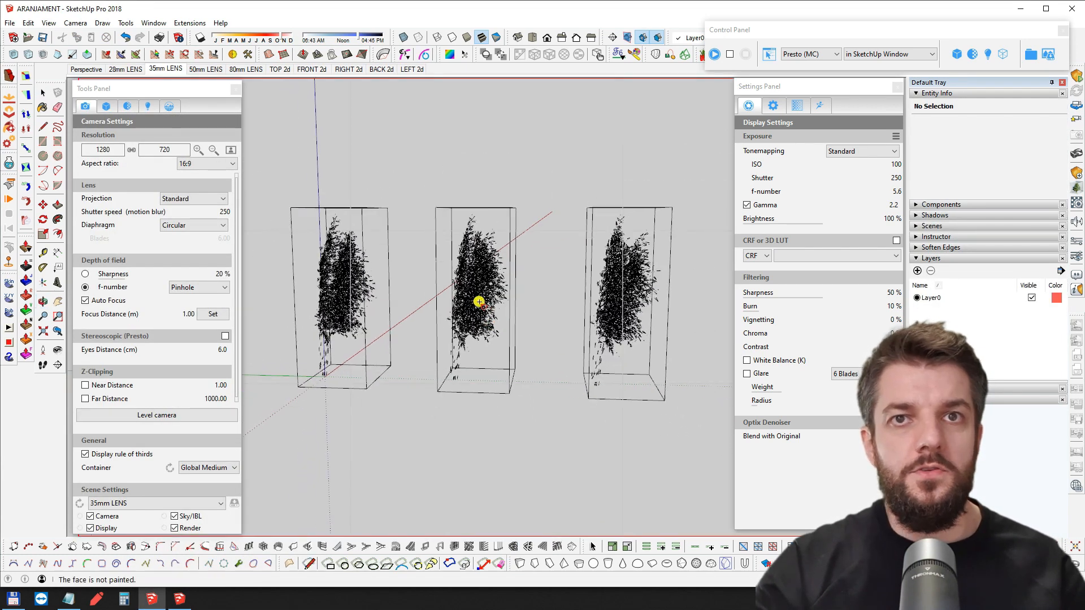
scroll(432, 317, "up", 3)
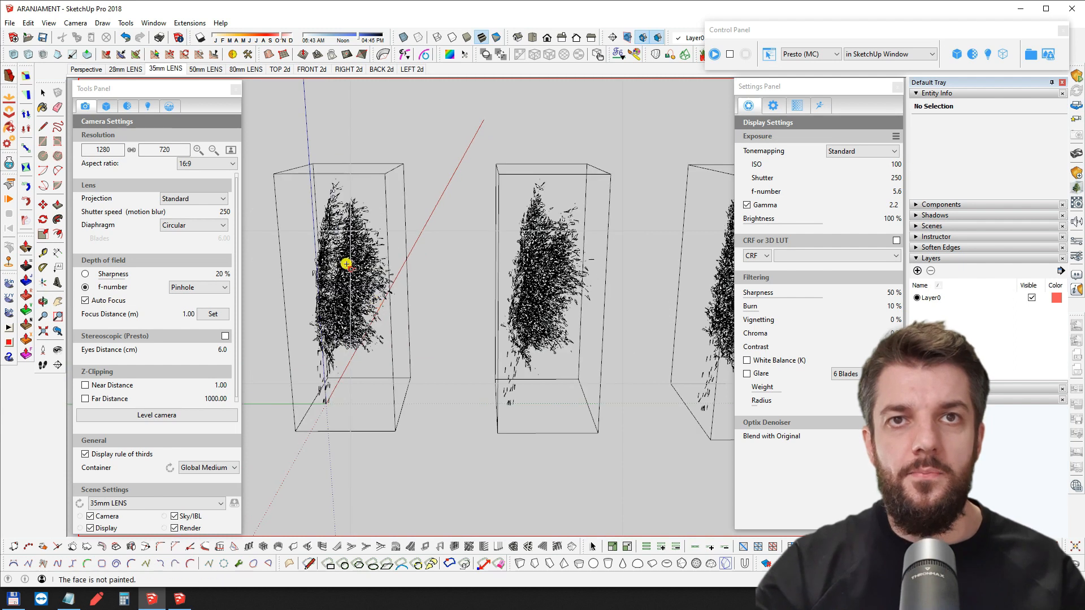
middle_click_drag(346, 264, 349, 271)
key("space")
scroll(360, 252, "down", 3)
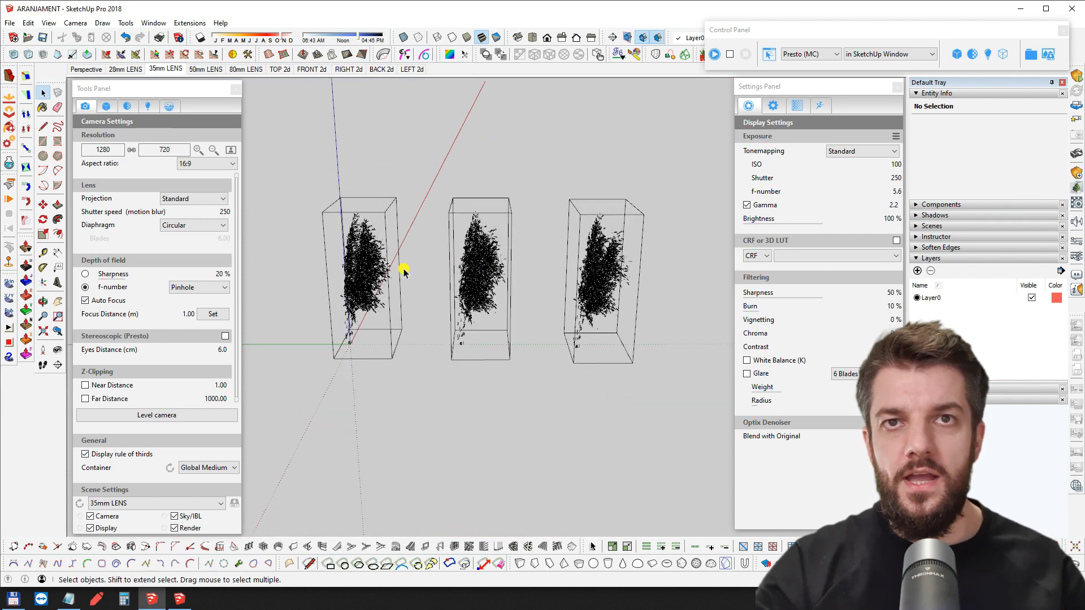
Select the three pampas proxies one after another, ending with the one at the origin, to compare their component details
left_click(362, 264)
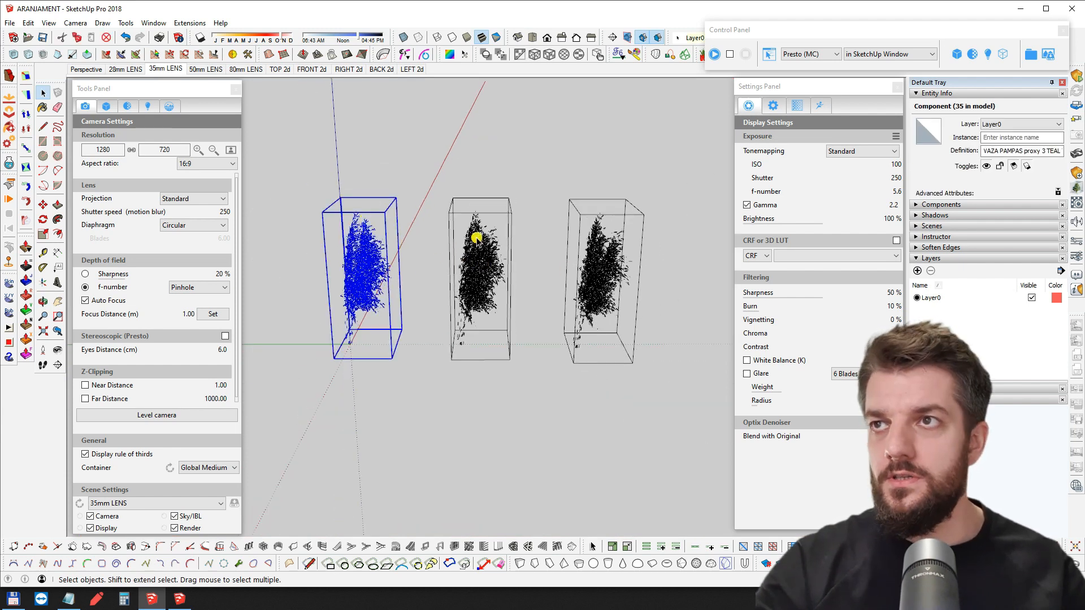
left_click(489, 263)
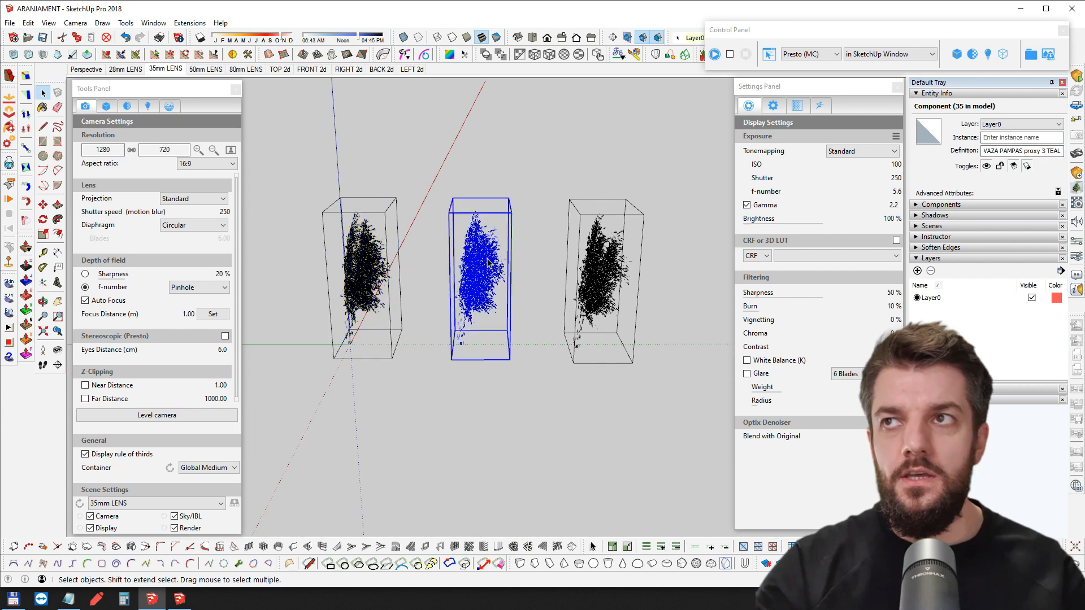
left_click(590, 253)
left_click(660, 265)
middle_click_drag(659, 262, 514, 312)
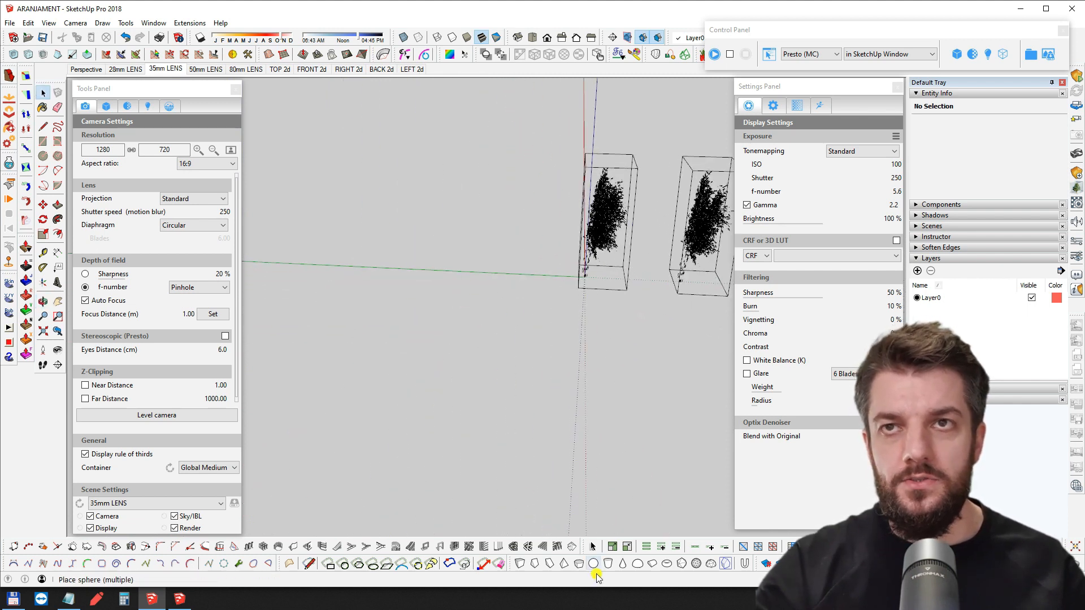
left_click(603, 199)
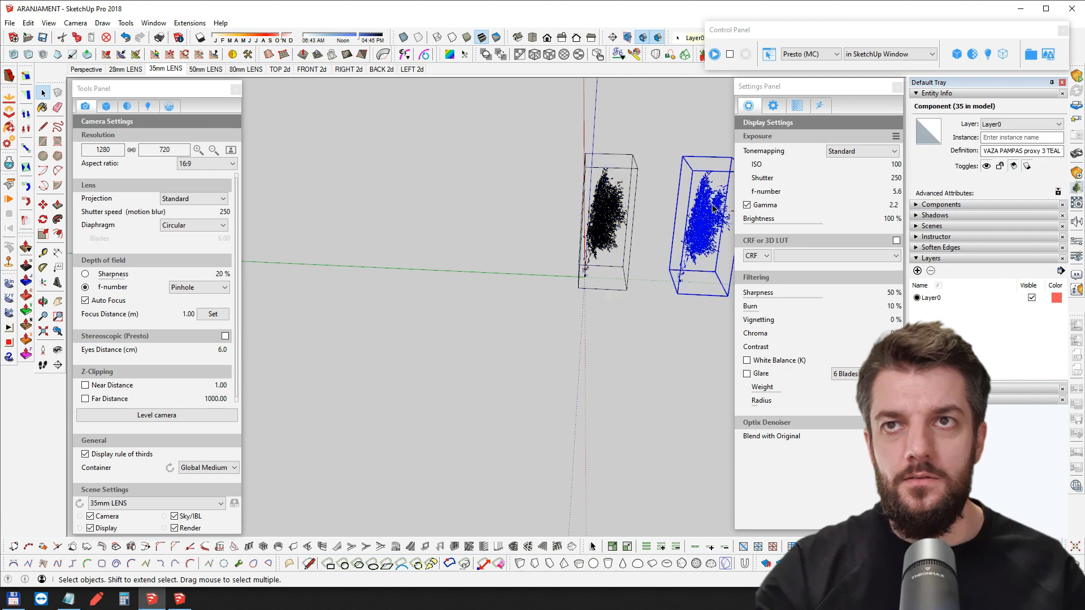
middle_click_drag(554, 219, 467, 242)
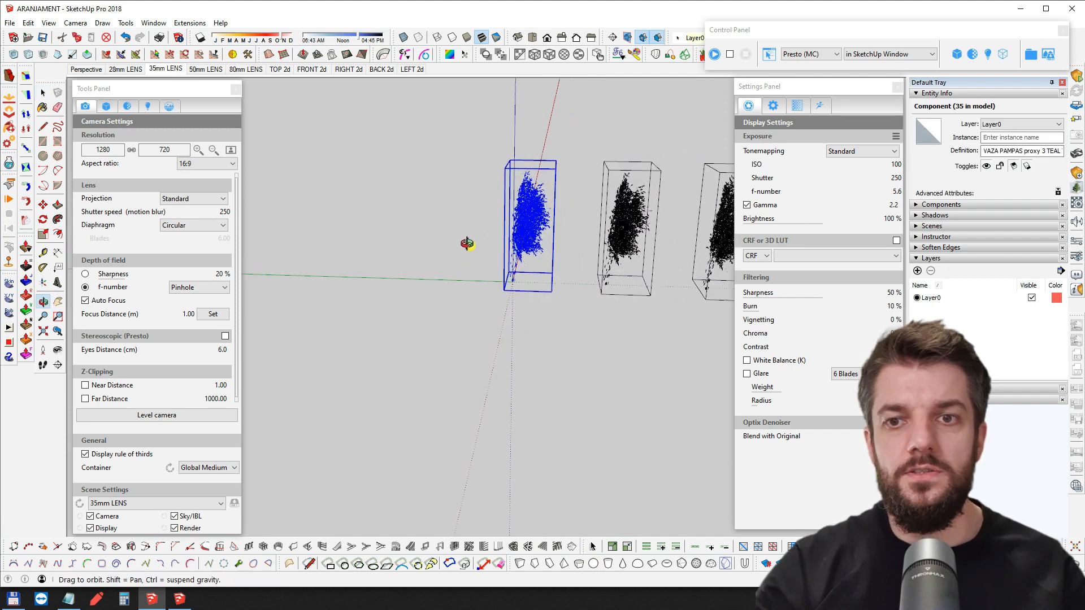
Place a sphere component on the green axis beside the row of pampas proxies
left_click(592, 564)
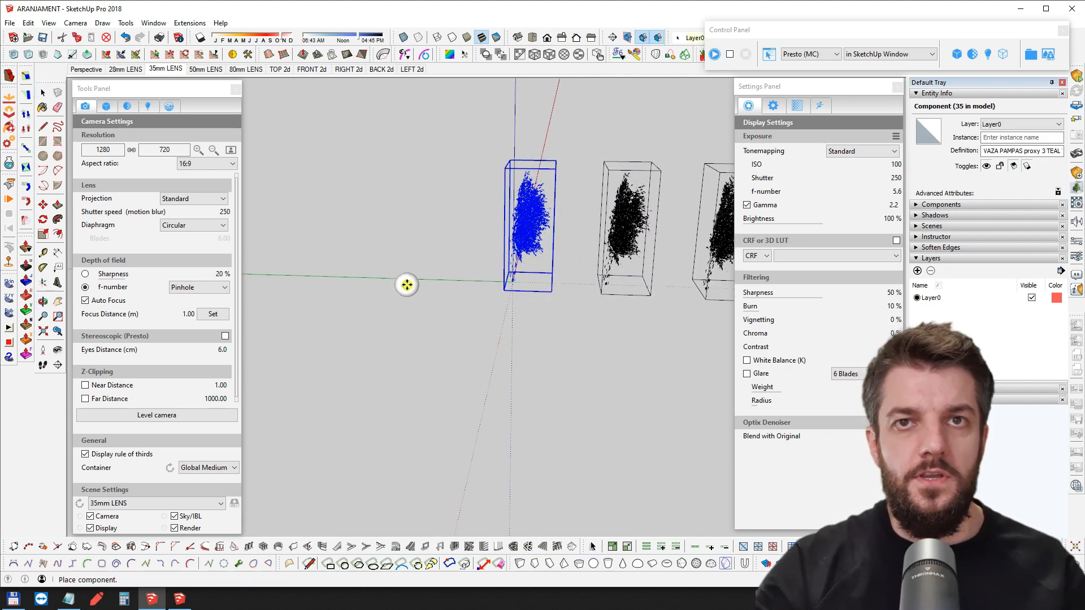
left_click(407, 286)
scroll(404, 284, "up", 3)
left_click(398, 291)
middle_click_drag(370, 292, 415, 292, "shift")
Scale the sphere beside the proxies into a wide, flattened ellipsoid and deselect it
key("s")
left_click_drag(439, 289, 485, 293)
middle_click_drag(485, 293, 438, 272)
left_click_drag(444, 265, 444, 258)
middle_click_drag(444, 259, 415, 298)
key("space")
left_click(531, 319)
scroll(426, 295, "up", 5)
scroll(402, 281, "down", 5)
Move the Control Panel clear of the toolbars, open Skatter and bring its window fully into view
left_click_drag(753, 38, 782, 90)
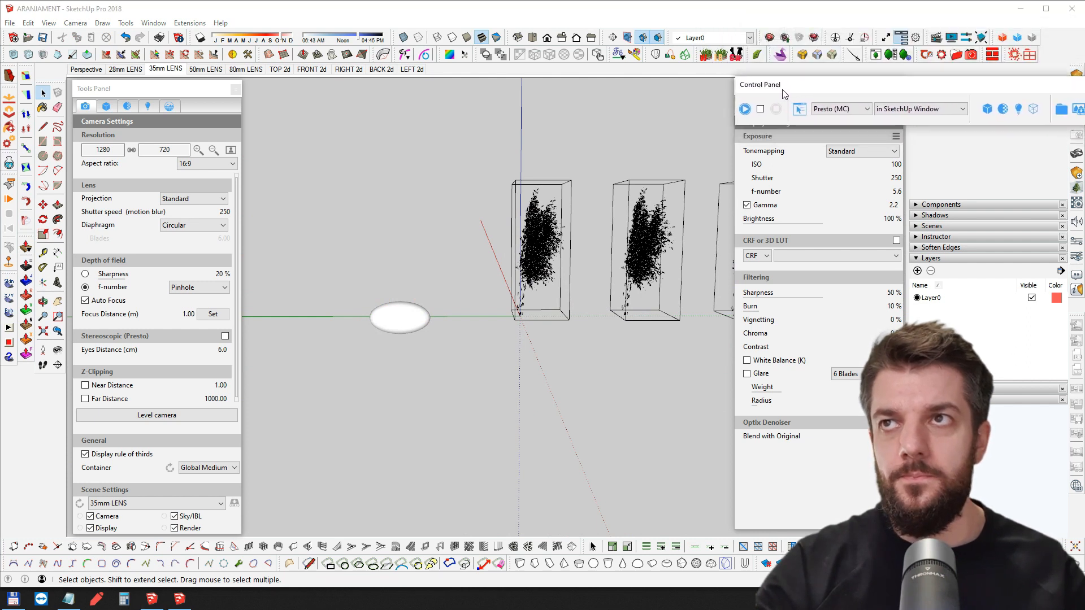
left_click(1013, 55)
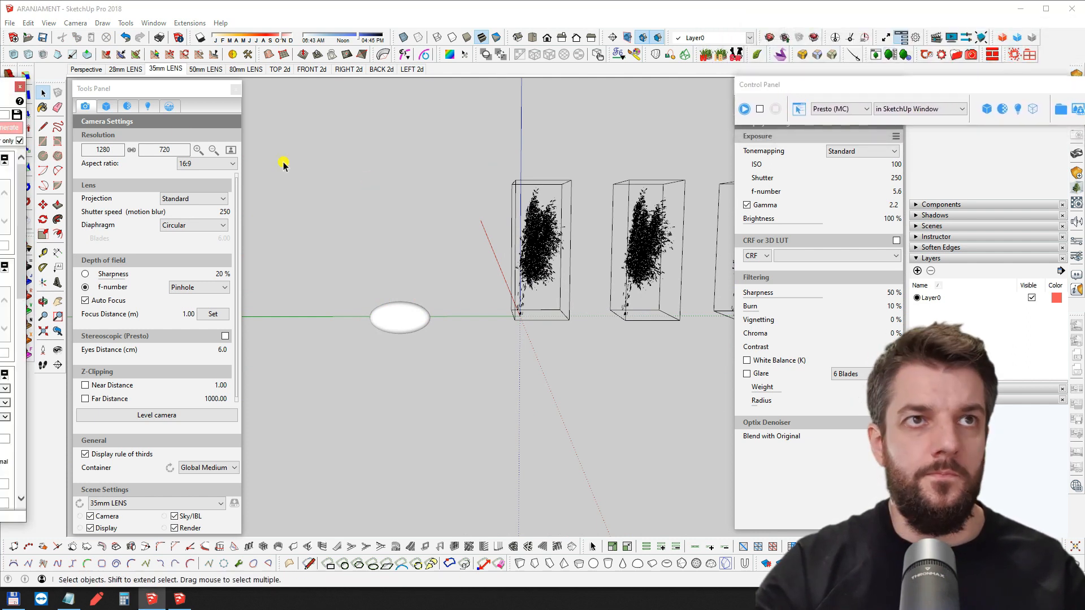
left_click_drag(0, 85, 214, 89)
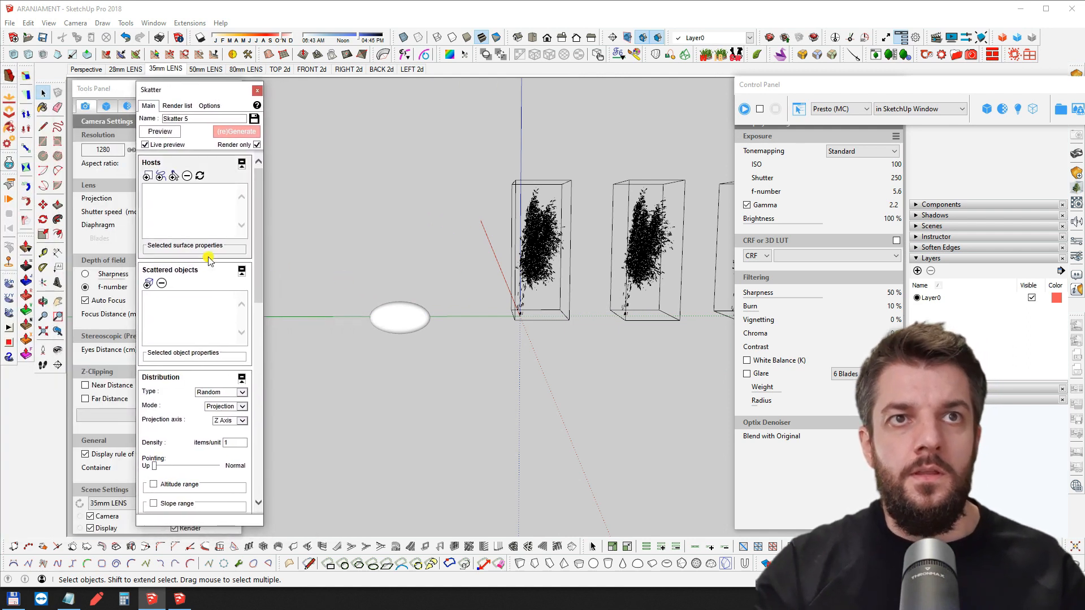
Set the flattened sphere as the Skatter host and the pampas proxy at the origin as the scattered object
left_click(148, 176)
left_click(395, 317)
left_click(148, 283)
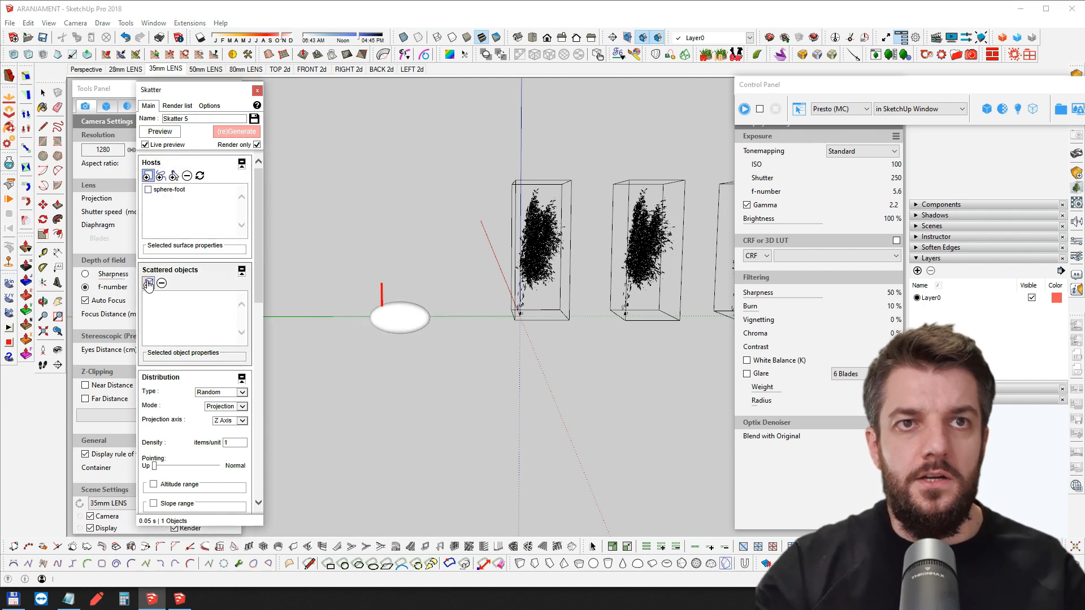
left_click(538, 256)
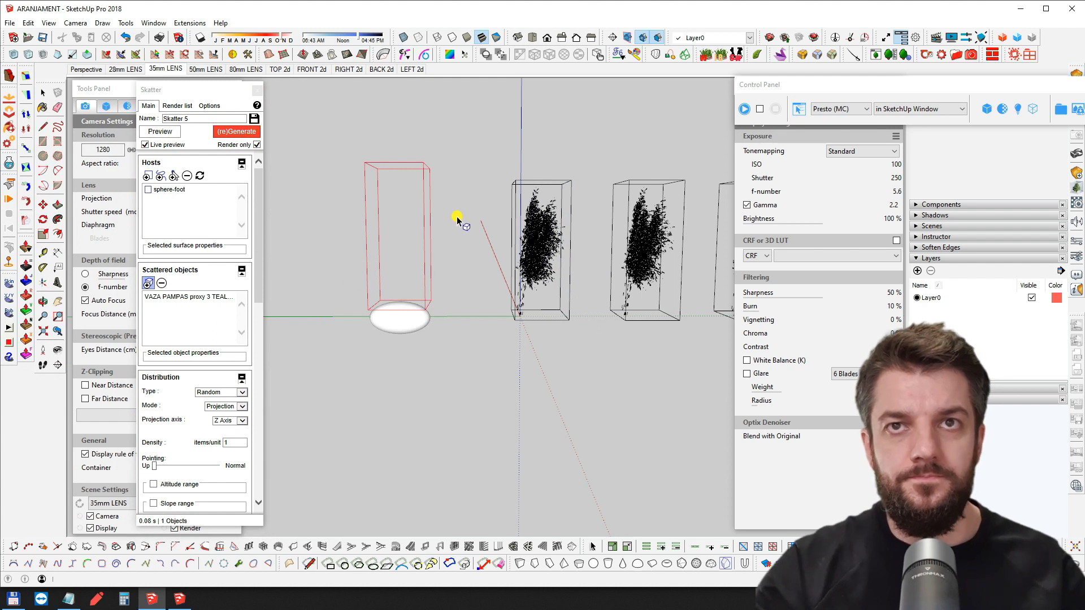
Set the distribution mode to Wrap (UV) with a density of 10 items/unit
middle_click_drag(457, 218, 521, 211, "shift")
scroll(456, 231, "up", 3)
middle_click_drag(456, 231, 473, 224)
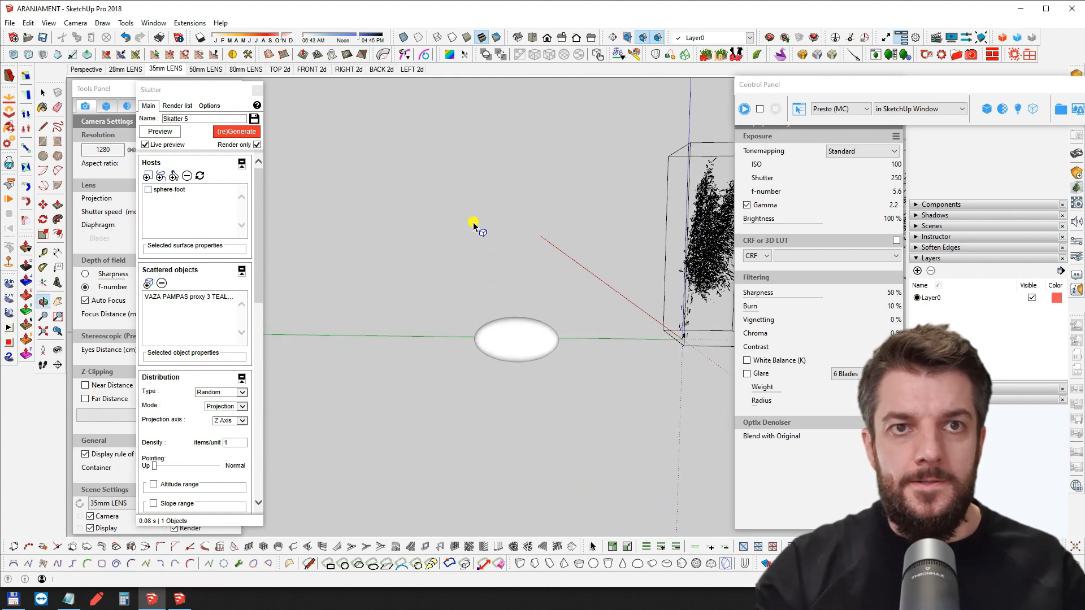
left_click(241, 407)
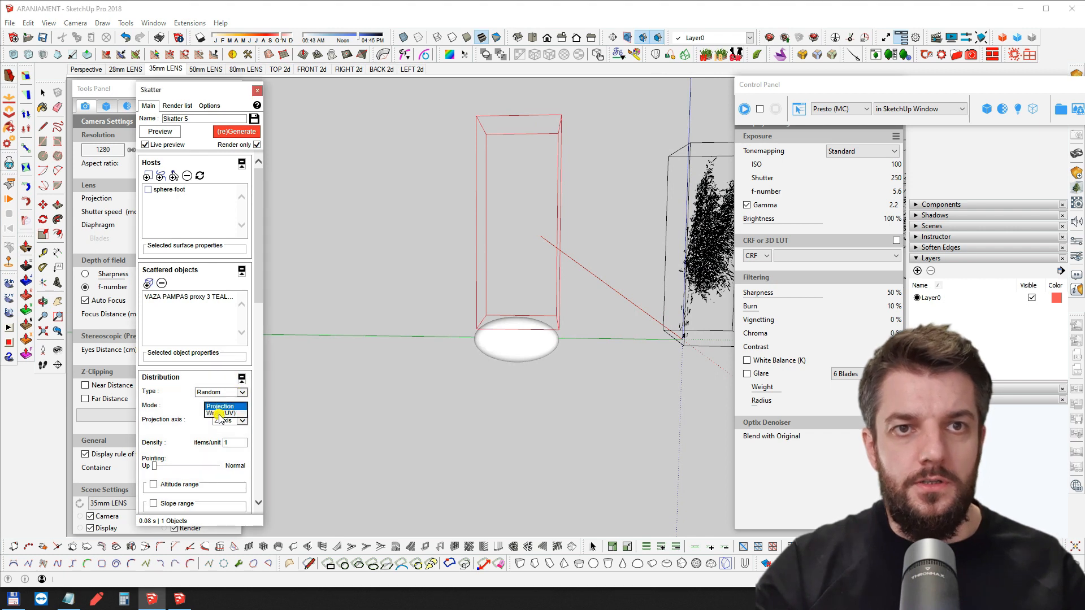
left_click(216, 414)
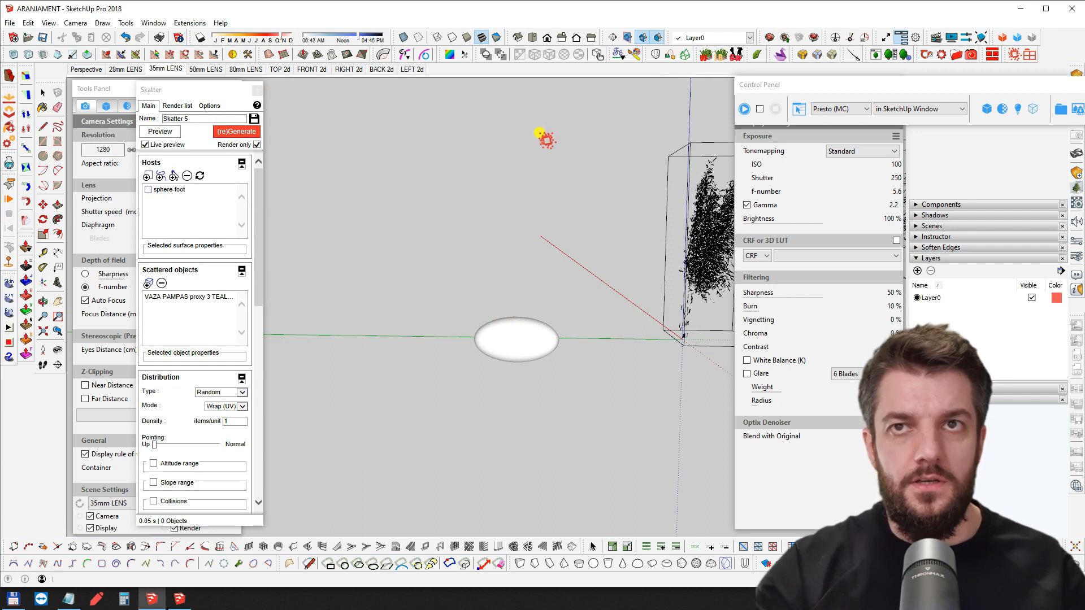
left_click(233, 422)
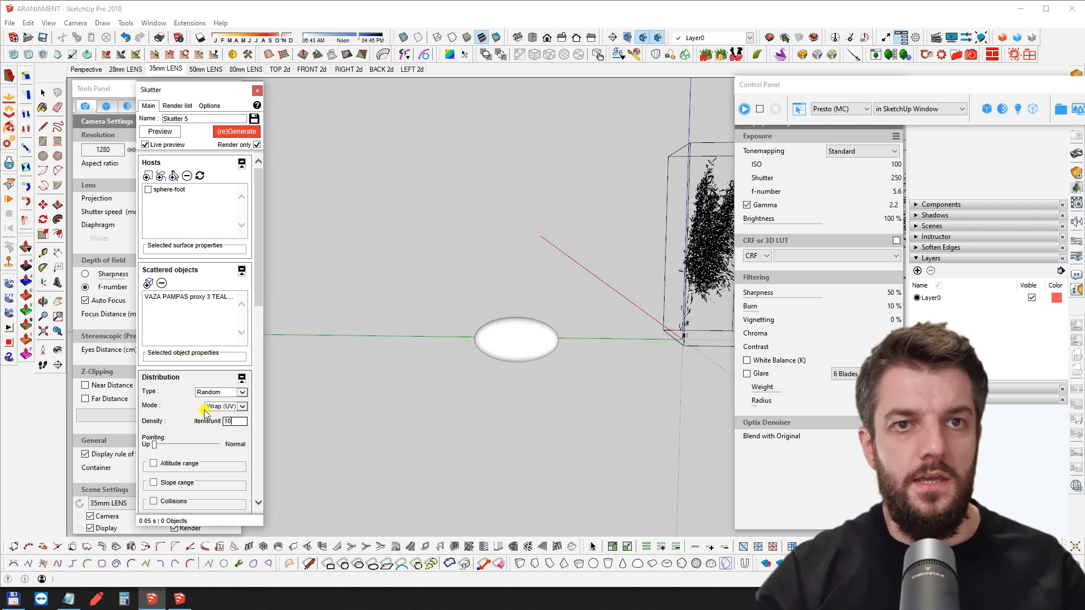
type("10")
key("Return")
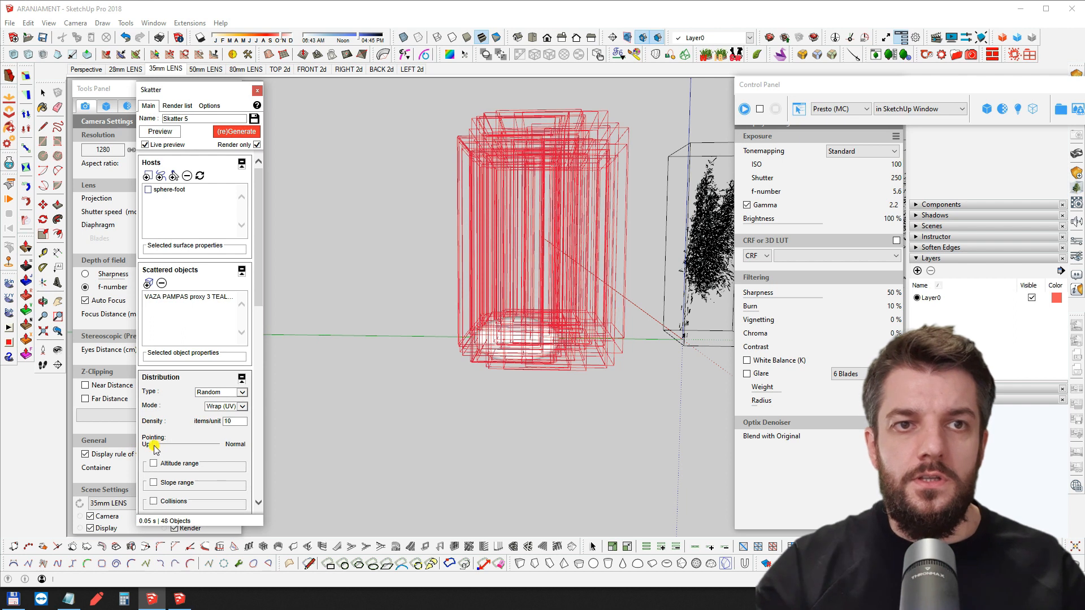
Try pointing the scattered plumes halfway and fully toward the surface normal, then return the direction to Up
left_click(189, 452)
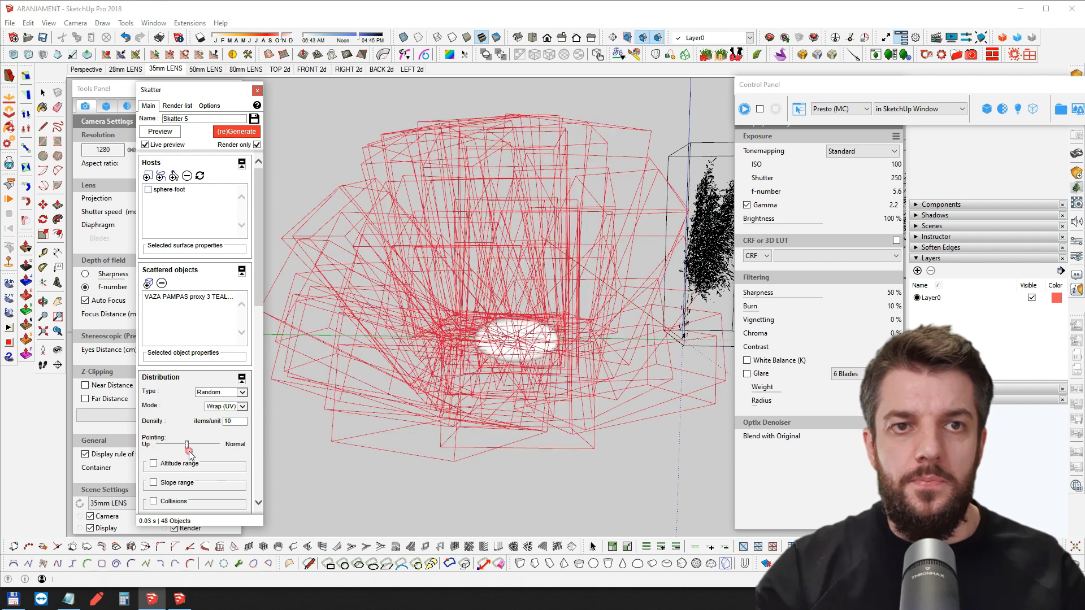
left_click_drag(220, 447, 226, 450)
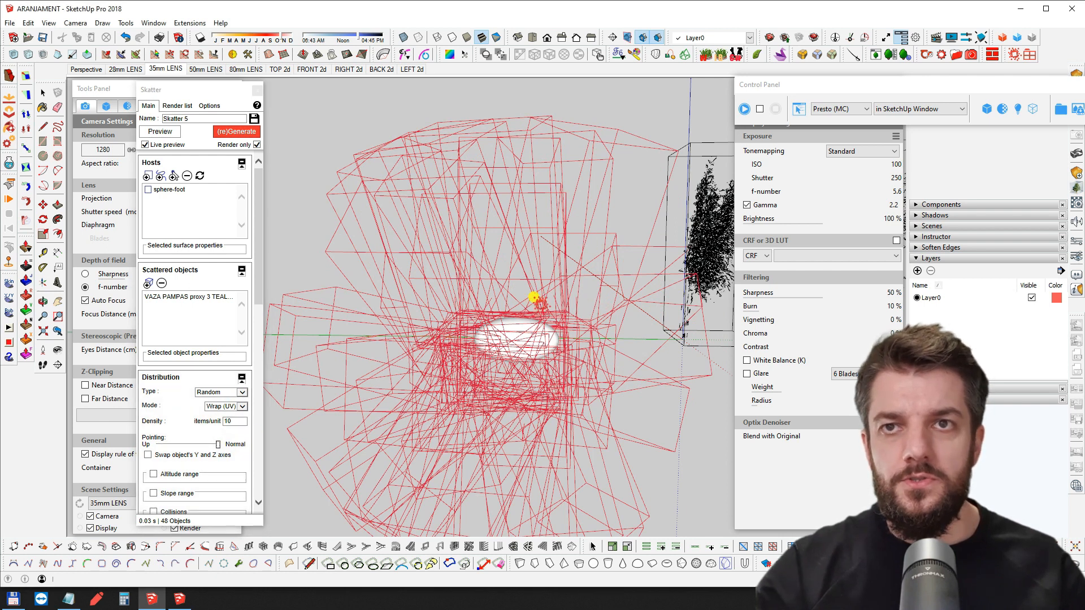
mouse_move(497, 325)
middle_mouse_down()
mouse_move(516, 322)
mouse_move(417, 328)
mouse_move(519, 334)
mouse_move(528, 346)
mouse_move(383, 310)
mouse_move(478, 317)
middle_mouse_up()
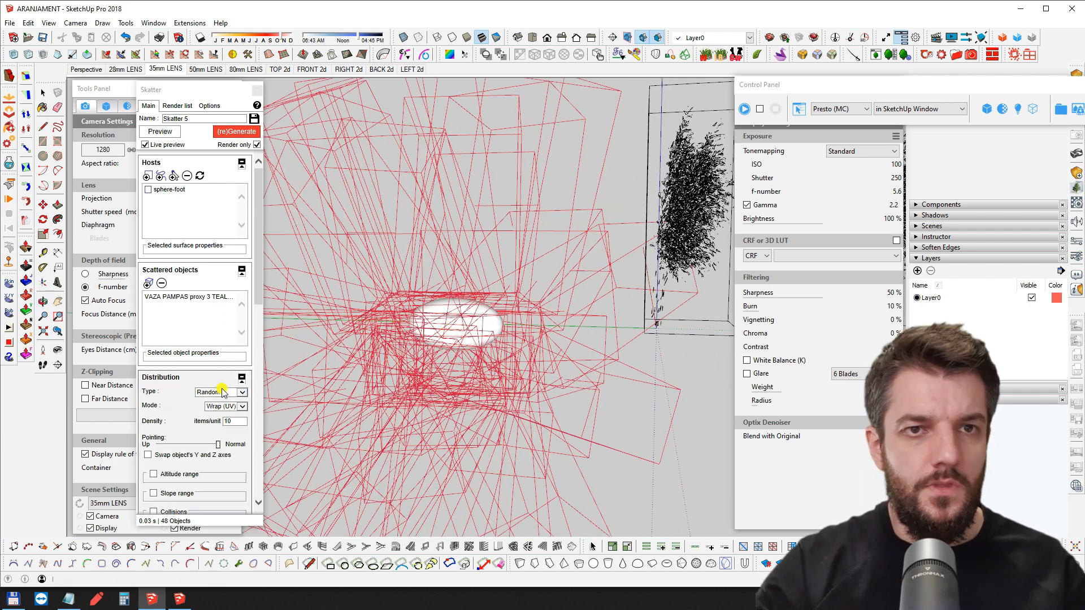
left_click_drag(218, 446, 154, 445)
Enable random rotation and random scale for the scattered plumes
left_click_drag(256, 288, 247, 433)
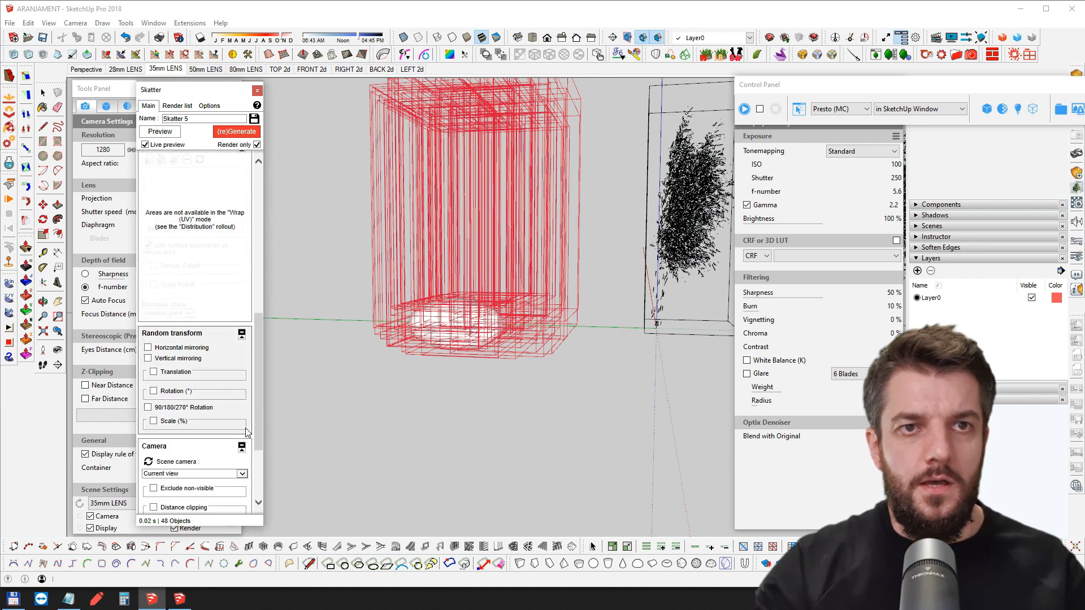
left_click(154, 391)
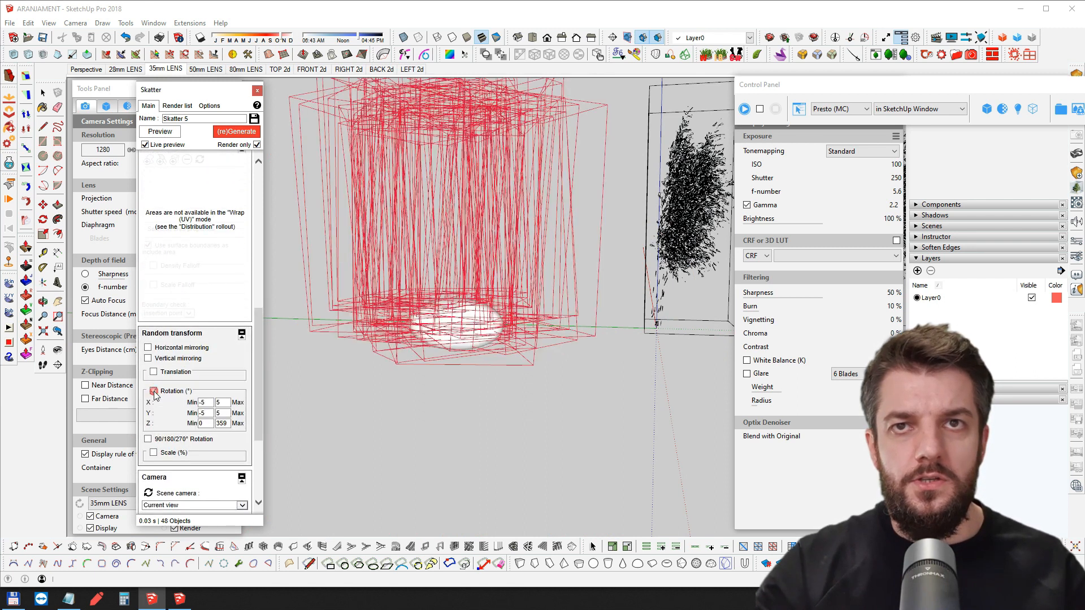
left_click(153, 452)
scroll(257, 383, "down", 1)
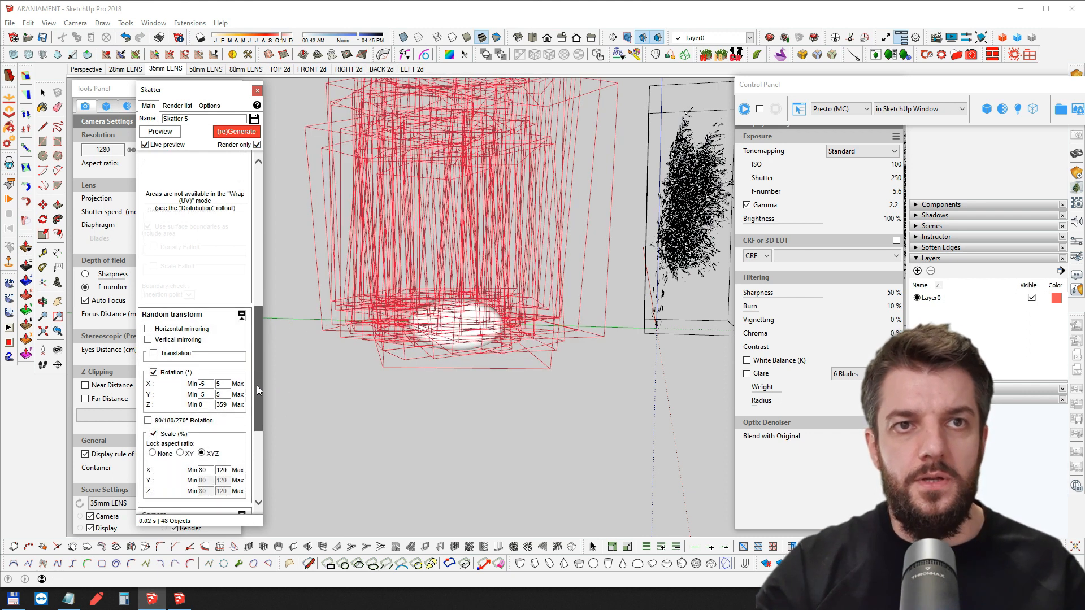
Enable random translation for the scattered plumes and set its Z minimum to -1
left_click(154, 354)
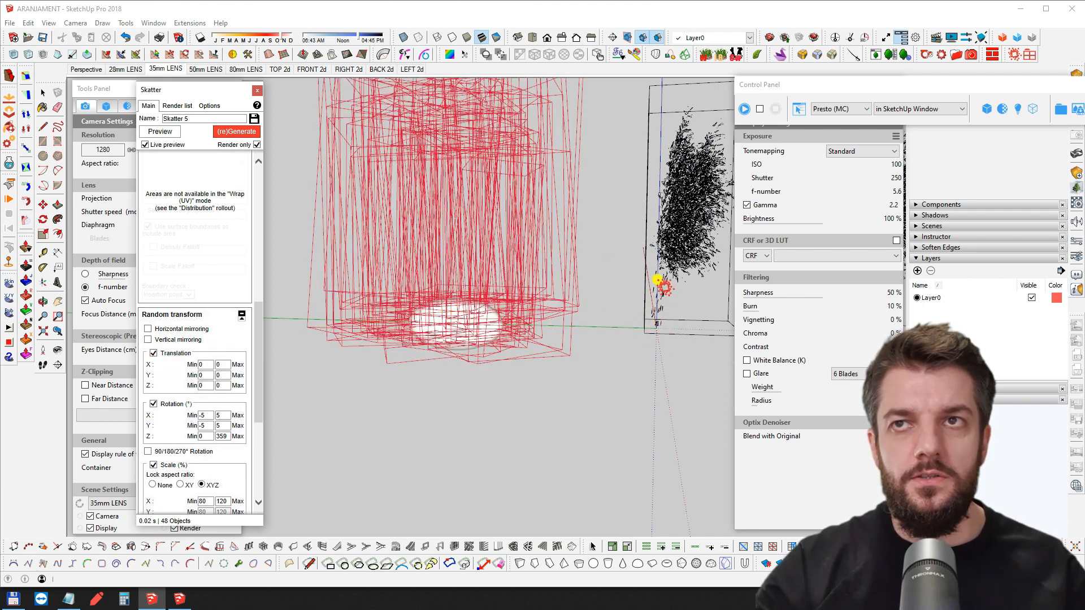
middle_click_drag(686, 195, 652, 211)
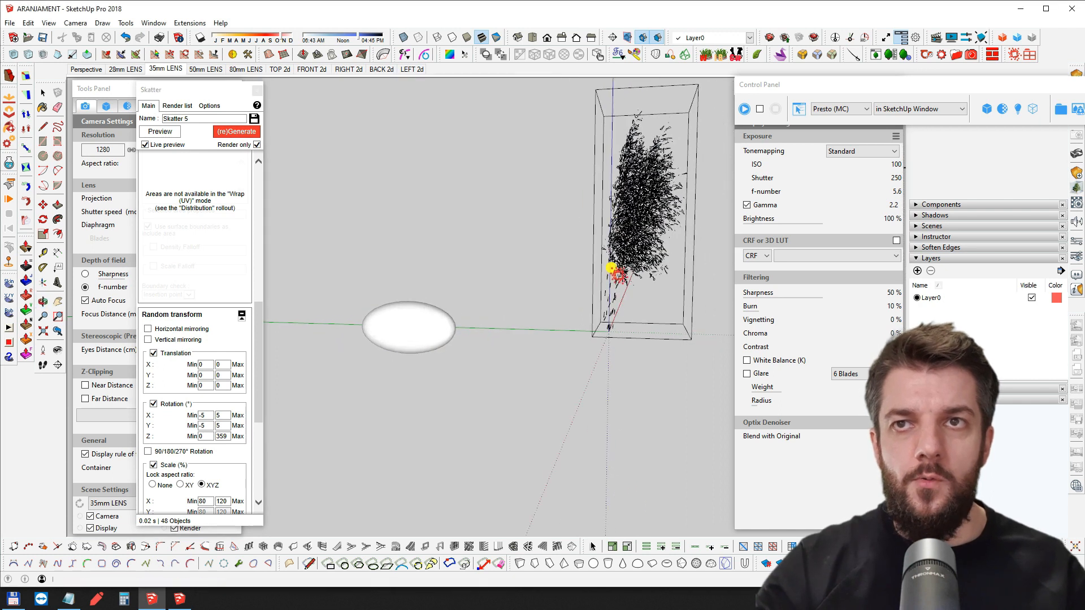
scroll(610, 266, "up", 3)
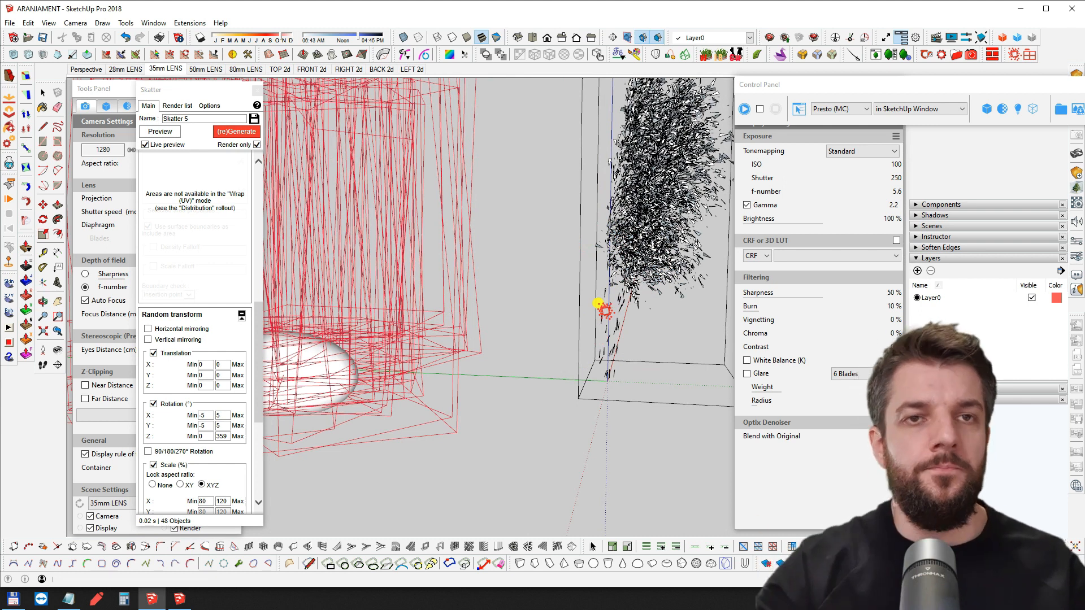
middle_click_drag(468, 312, 559, 300)
scroll(170, 373, "up", 1)
scroll(164, 373, "down", 1)
left_click(154, 353)
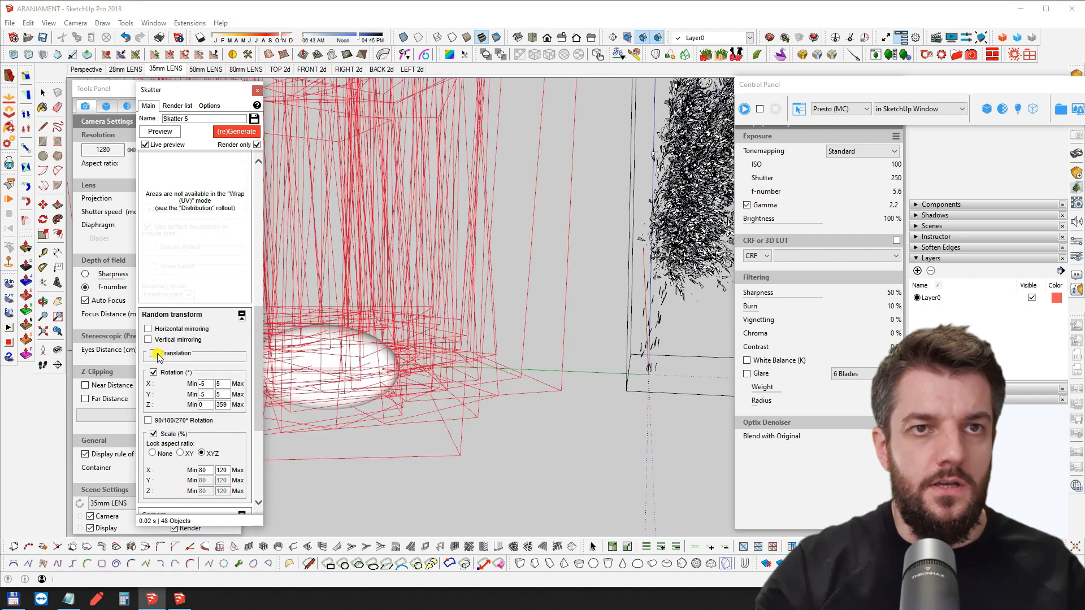
left_click(156, 354)
left_click_drag(208, 384, 104, 377)
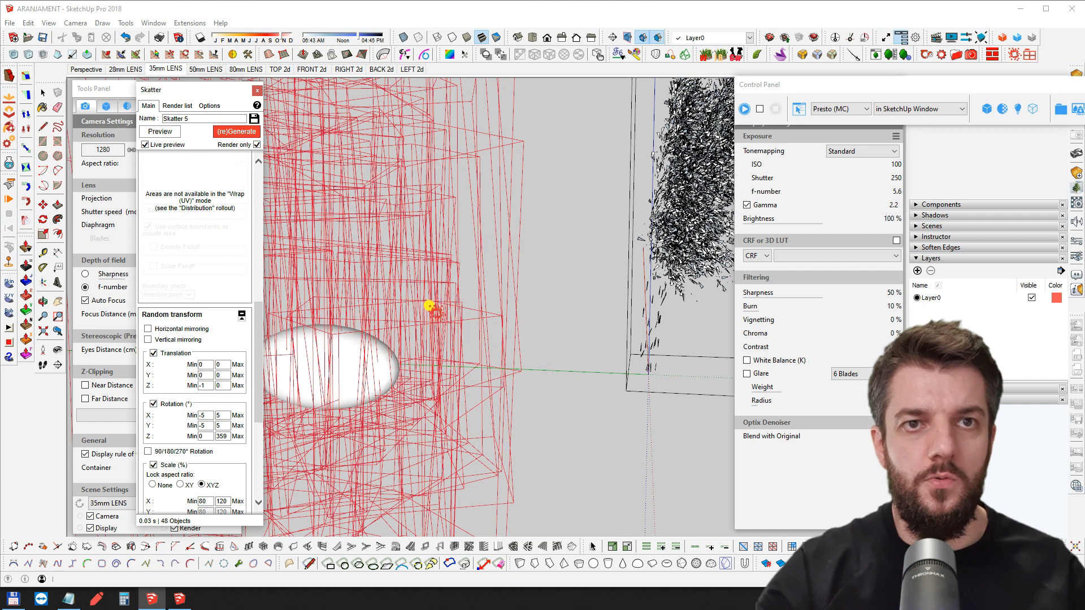
scroll(430, 305, "down", 5)
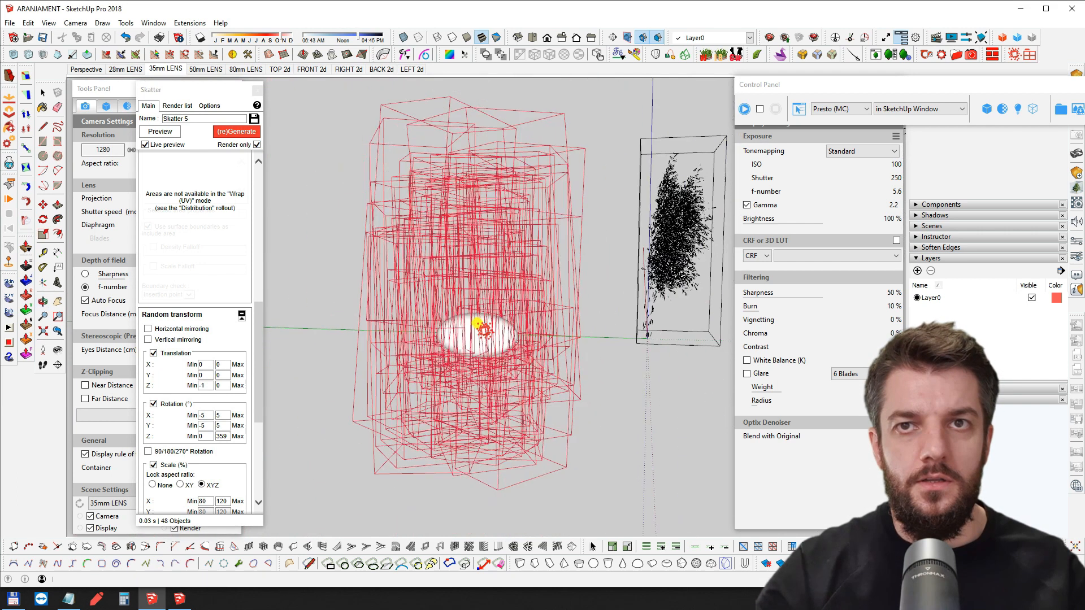
scroll(480, 322, "down", 2)
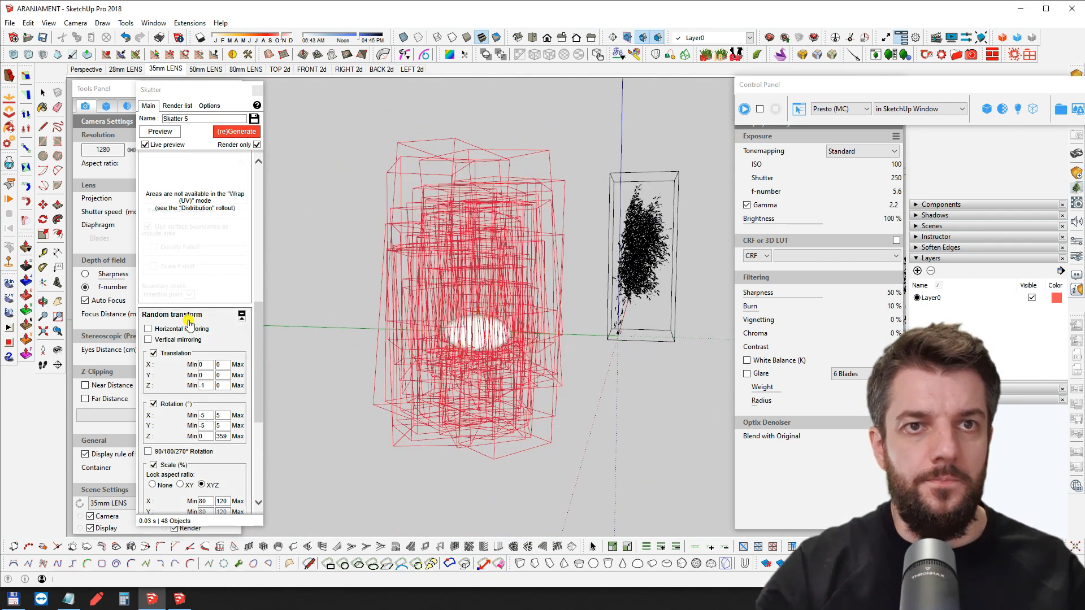
Compare the scatter with the translation's Z minimum at 0, then restore it to -1
left_click(202, 386)
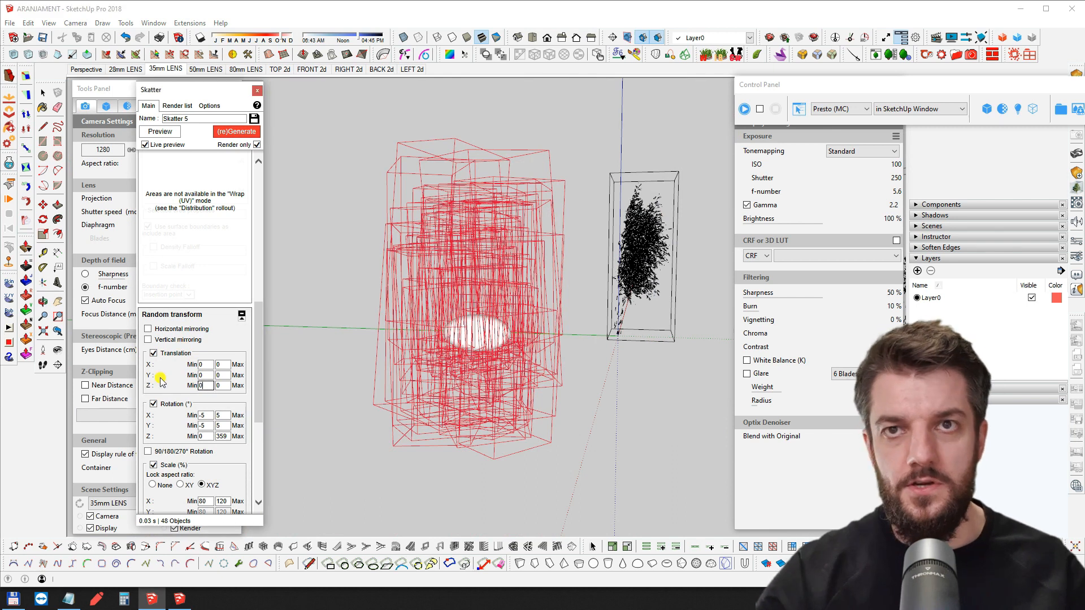
left_click(160, 378)
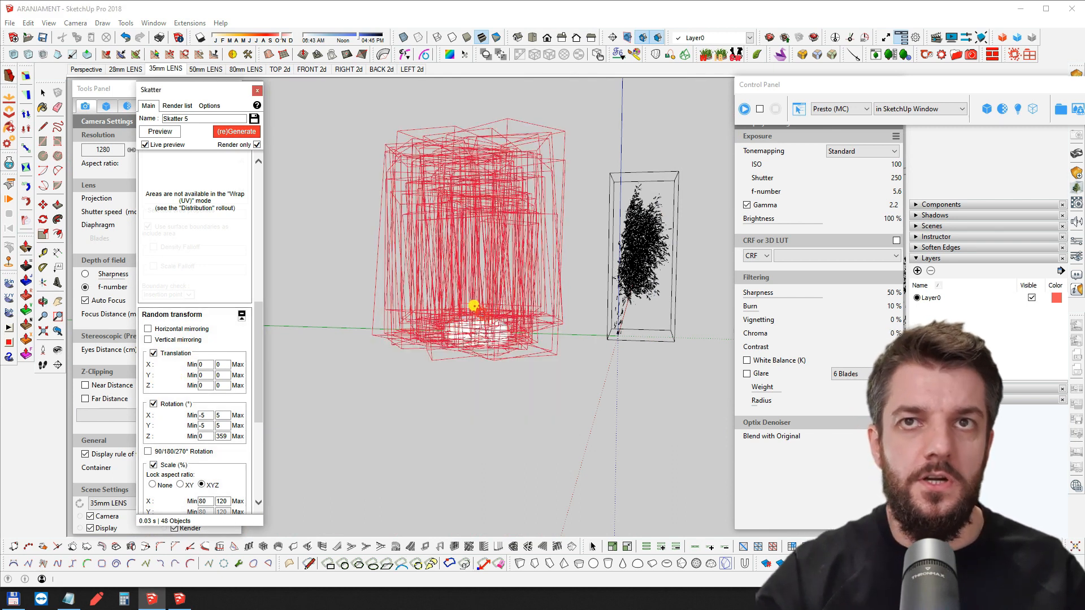
left_click(151, 383)
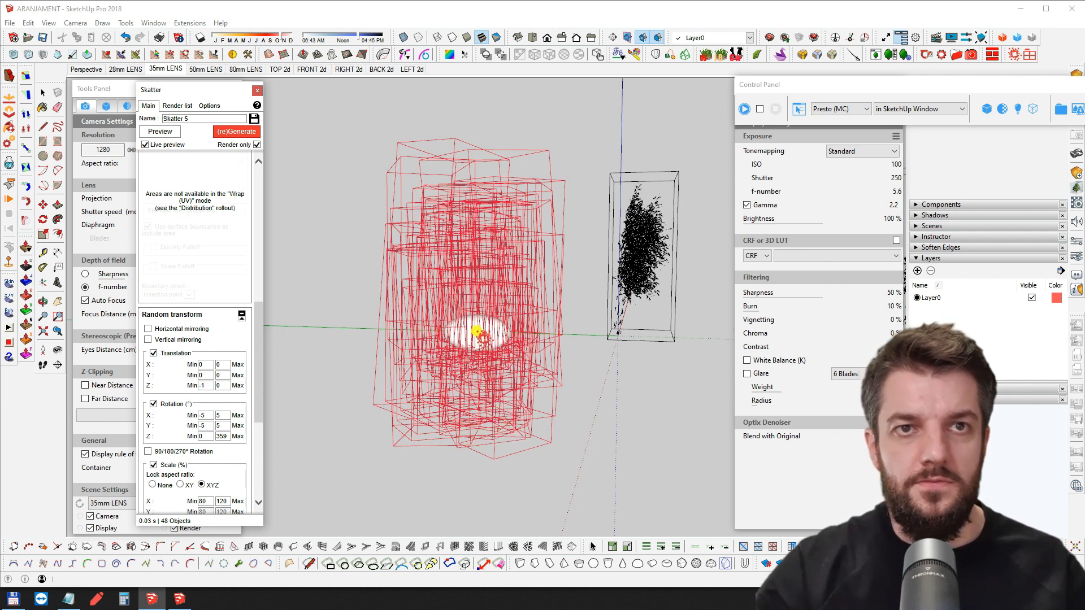
Point the scattered plumes fully toward the surface normal and generate the scatter on the flattened sphere
scroll(226, 364, "up", 10)
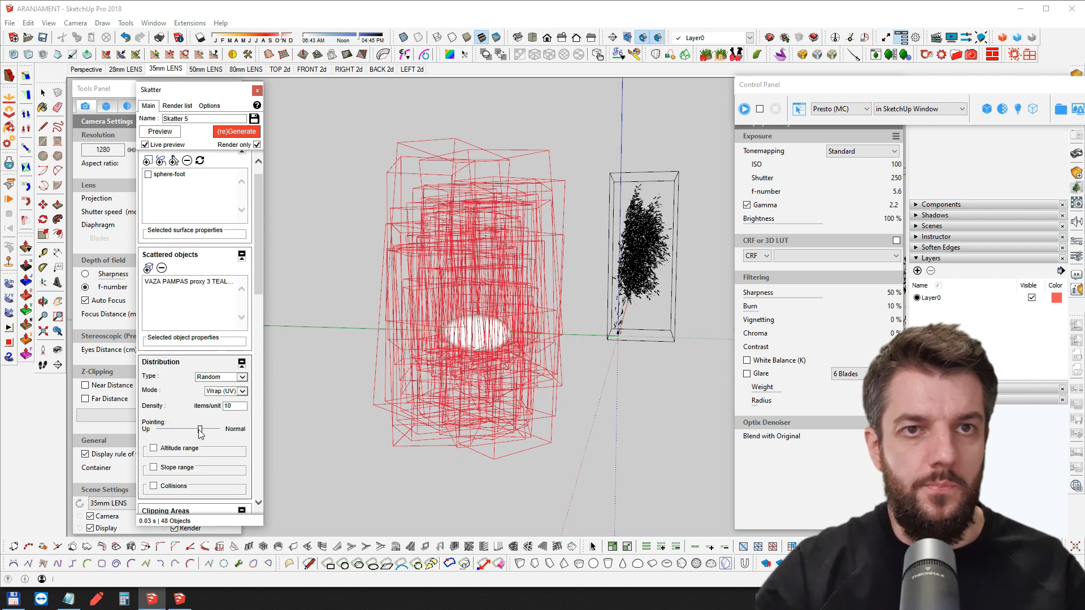
left_click(232, 434)
middle_click_drag(491, 297, 565, 339)
scroll(459, 325, "up", 3)
scroll(480, 328, "down", 3)
scroll(511, 324, "down", 2)
scroll(491, 330, "down", 1)
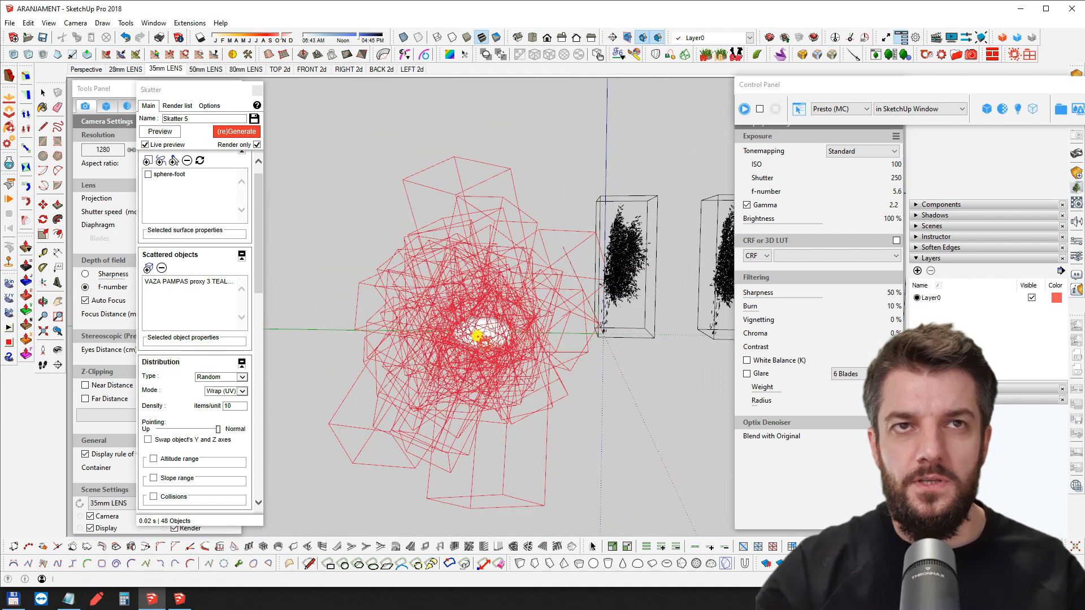
left_click(243, 133)
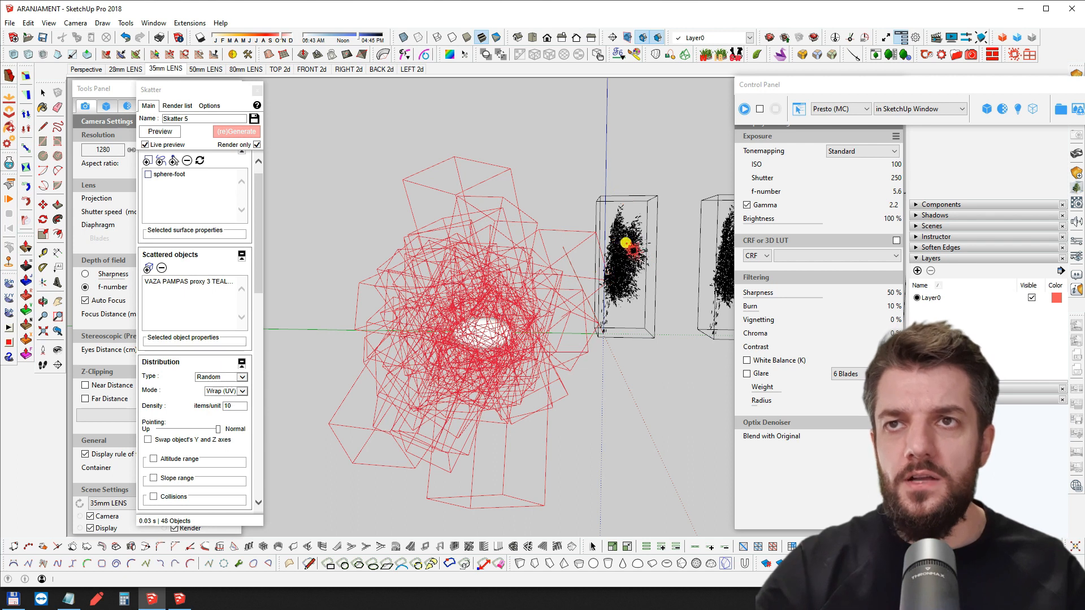
Examine the scattered boxes around the sphere, the row of proxies and the finished pampas arrangement beyond them
middle_click_drag(635, 244, 526, 242)
middle_click_drag(635, 249, 621, 208)
middle_click_drag(429, 267, 545, 264, "shift")
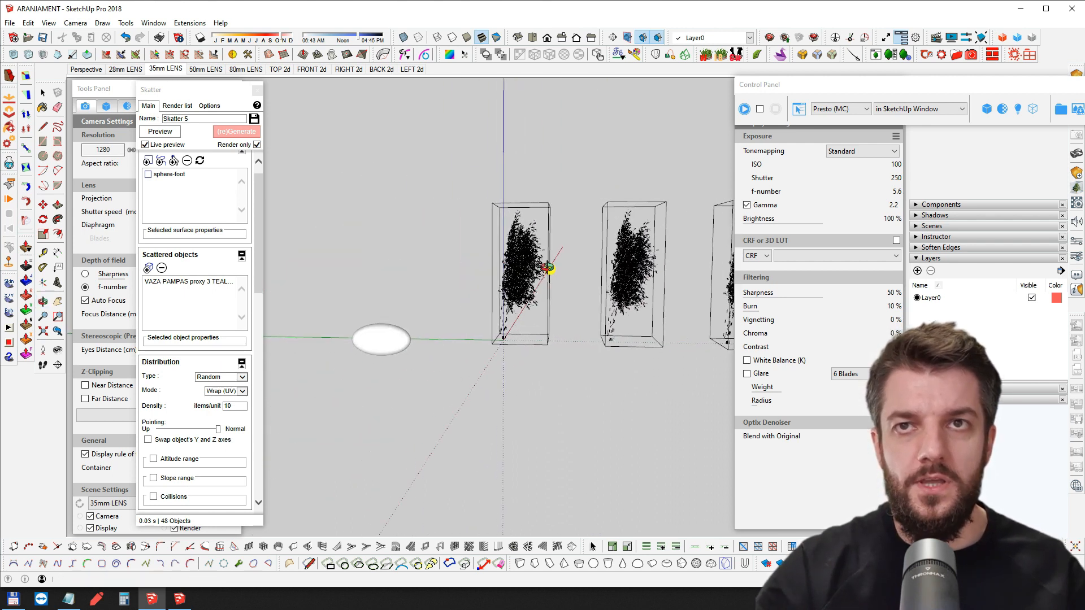
middle_click_drag(655, 238, 571, 231)
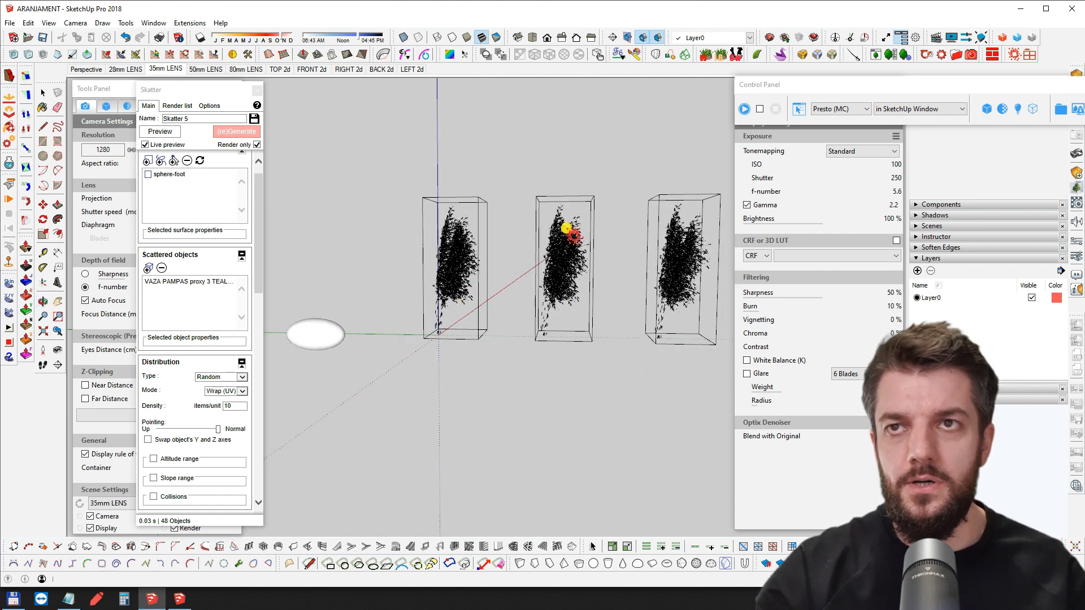
middle_click_drag(404, 277, 526, 273, "shift")
scroll(417, 332, "up", 1)
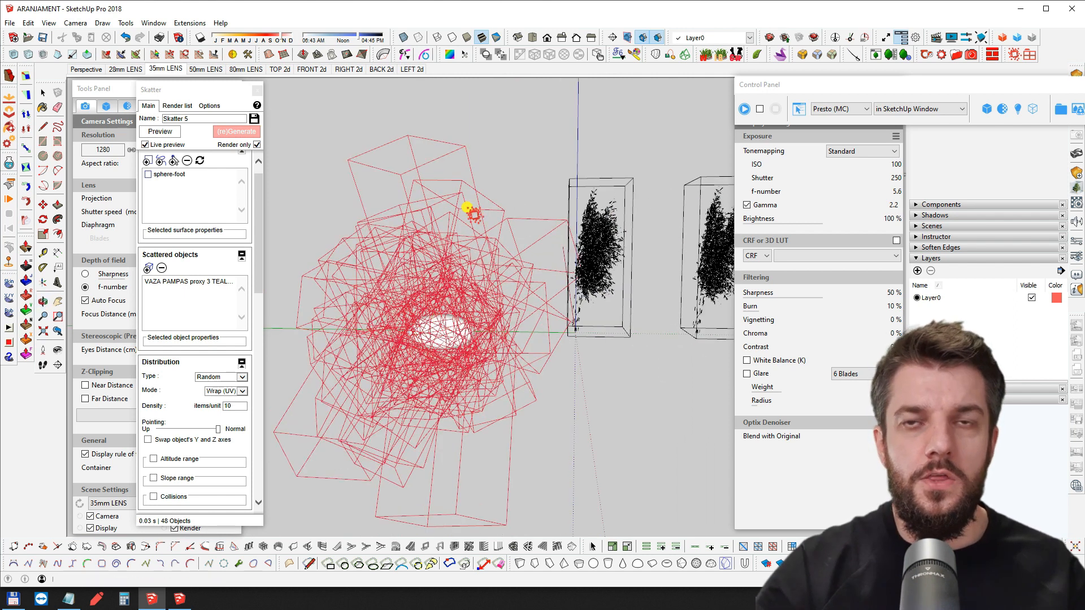
scroll(441, 265, "down", 5)
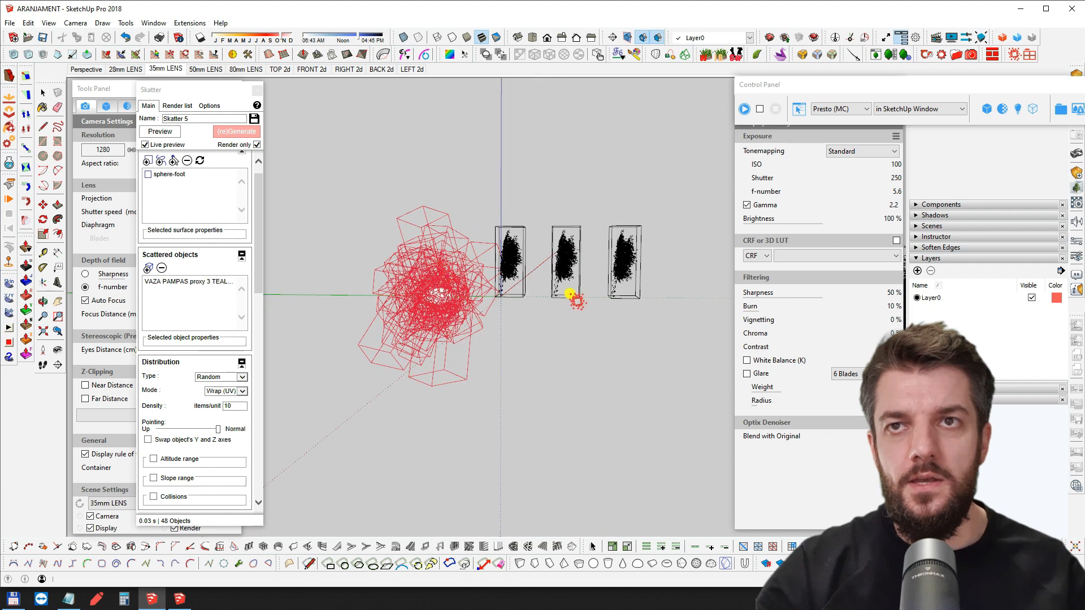
middle_click_drag(571, 295, 255, 286, "shift")
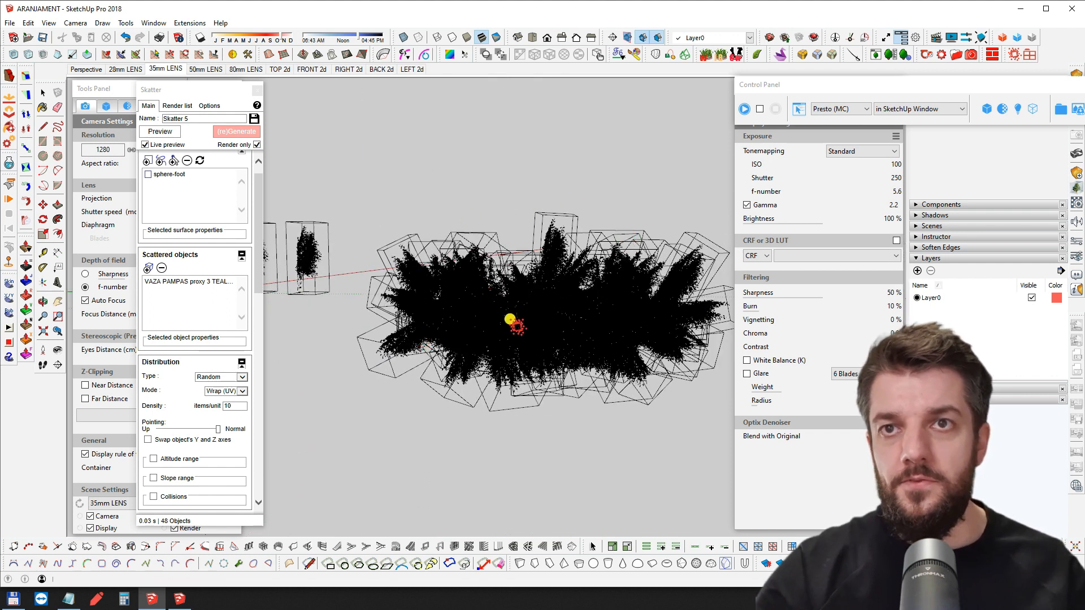
Render the plumes scattered over the flattened sphere with Presto (MC) in the SketchUp window
scroll(374, 300, "up", 5)
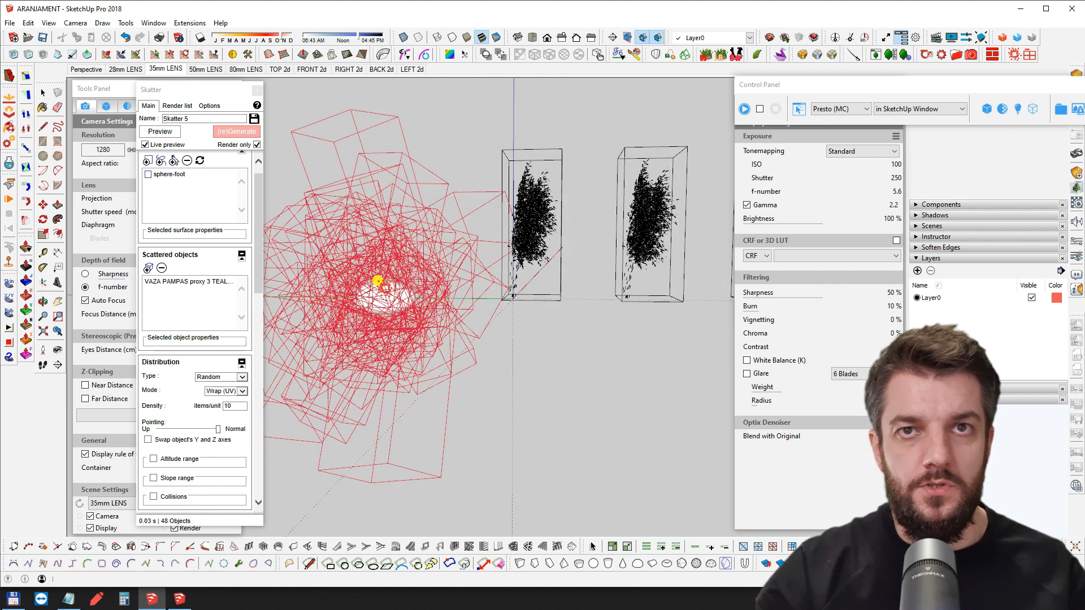
middle_click_drag(369, 288, 498, 203)
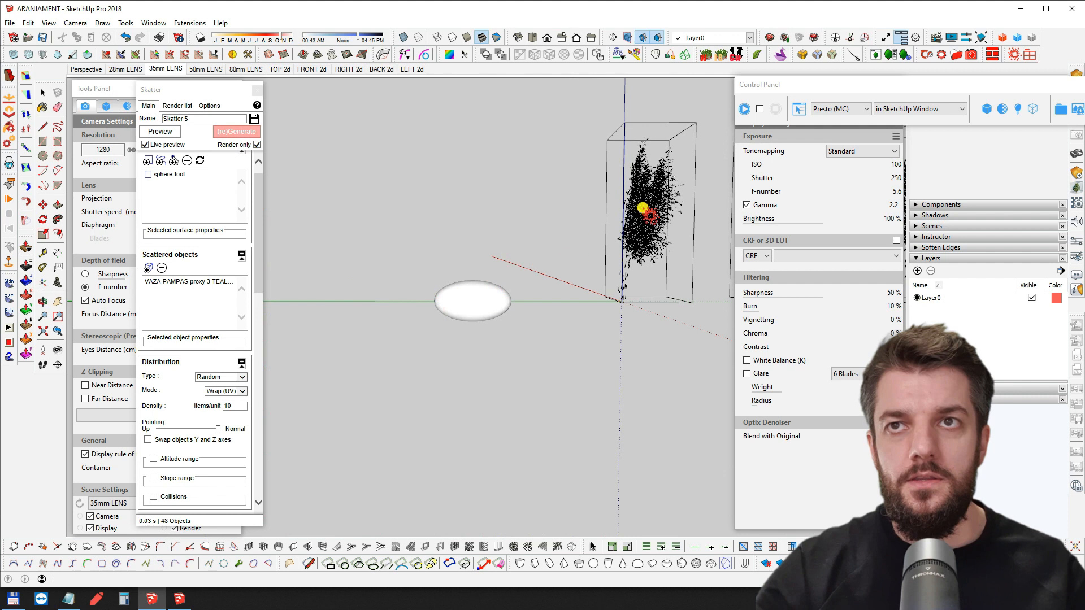
scroll(465, 300, "up", 1)
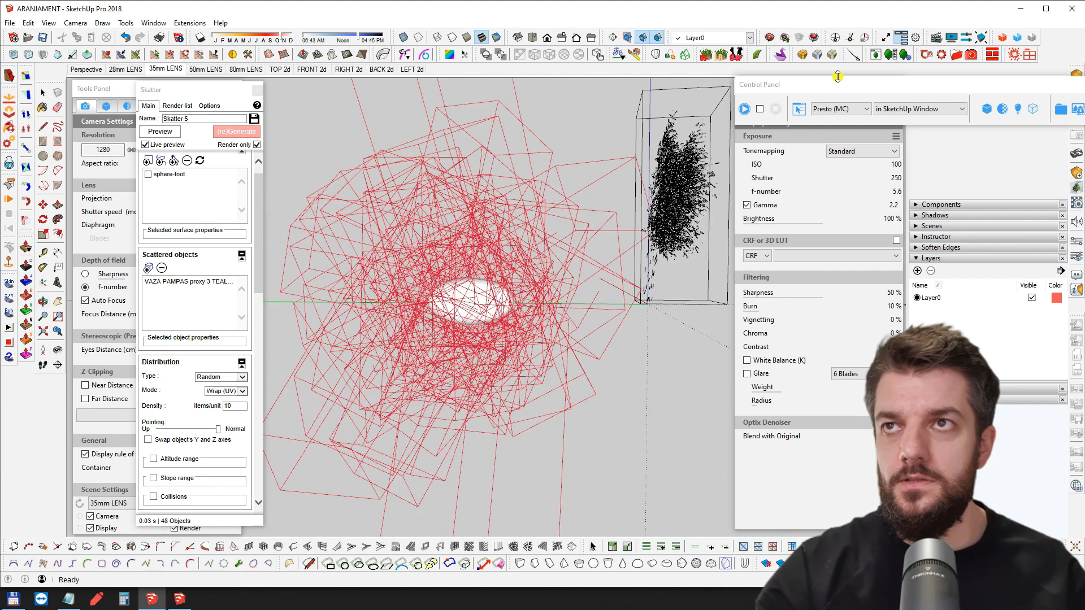
left_click_drag(830, 86, 814, 28)
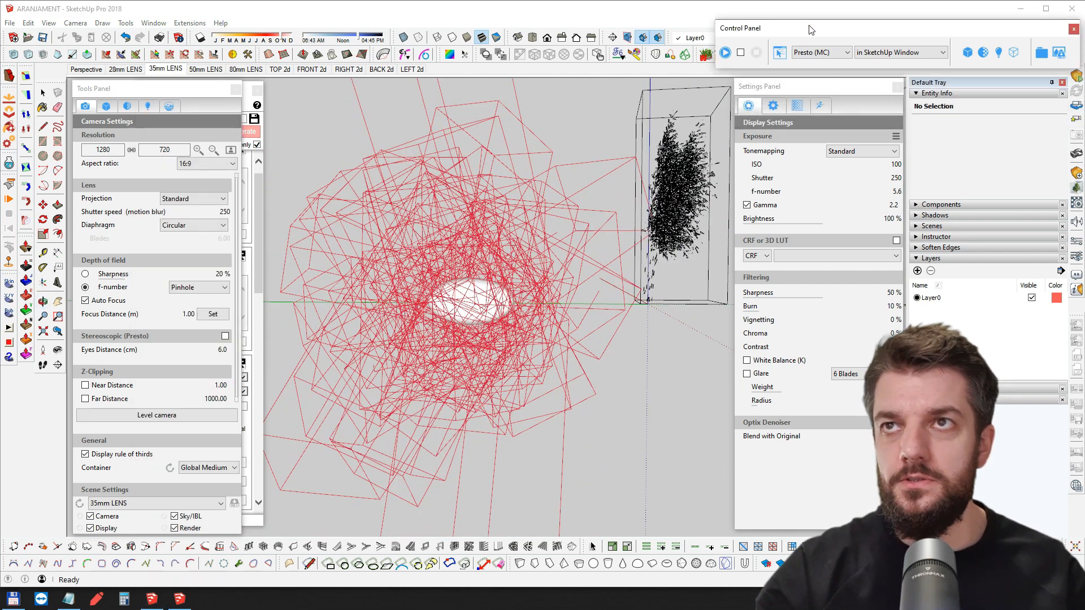
left_click(729, 52)
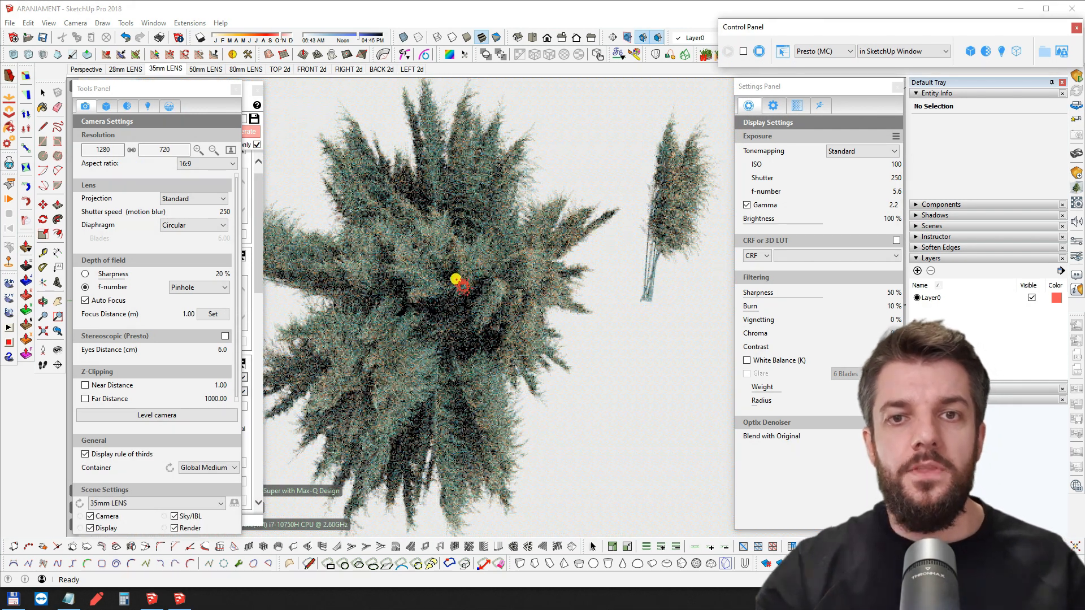
Examine the rendered sphere scatter, the single plume proxies and the finished multicoloured arrangement, and stop the render
mouse_move(432, 265)
middle_mouse_down()
mouse_move(491, 268)
mouse_move(559, 301)
mouse_move(534, 277)
mouse_move(528, 296)
mouse_move(494, 147)
middle_mouse_up()
middle_click_drag(492, 249, 474, 250)
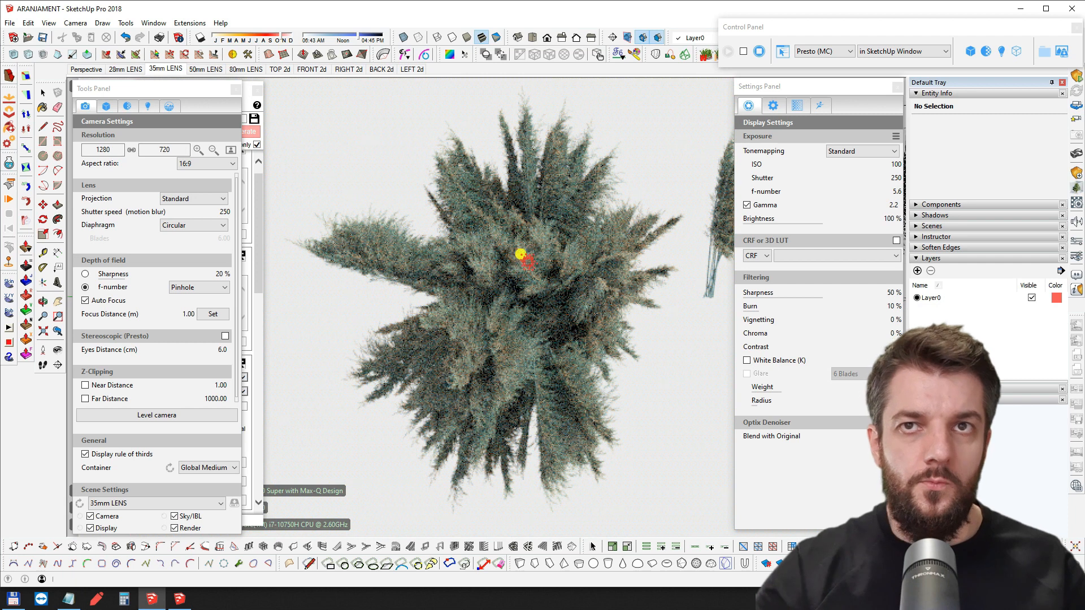
middle_click_drag(565, 271, 354, 272, "shift")
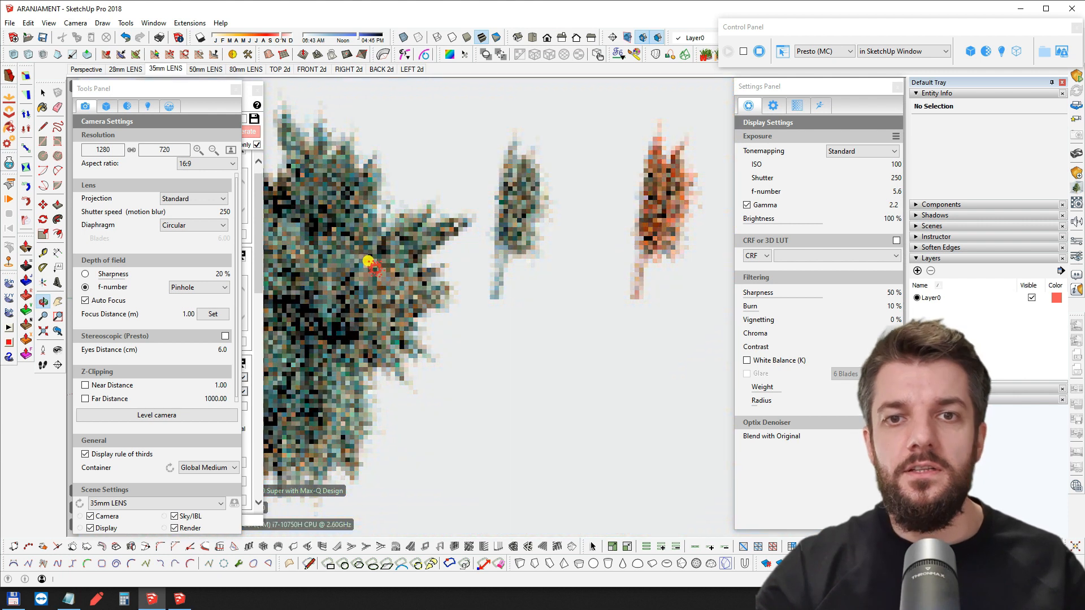
scroll(367, 273, "down", 2)
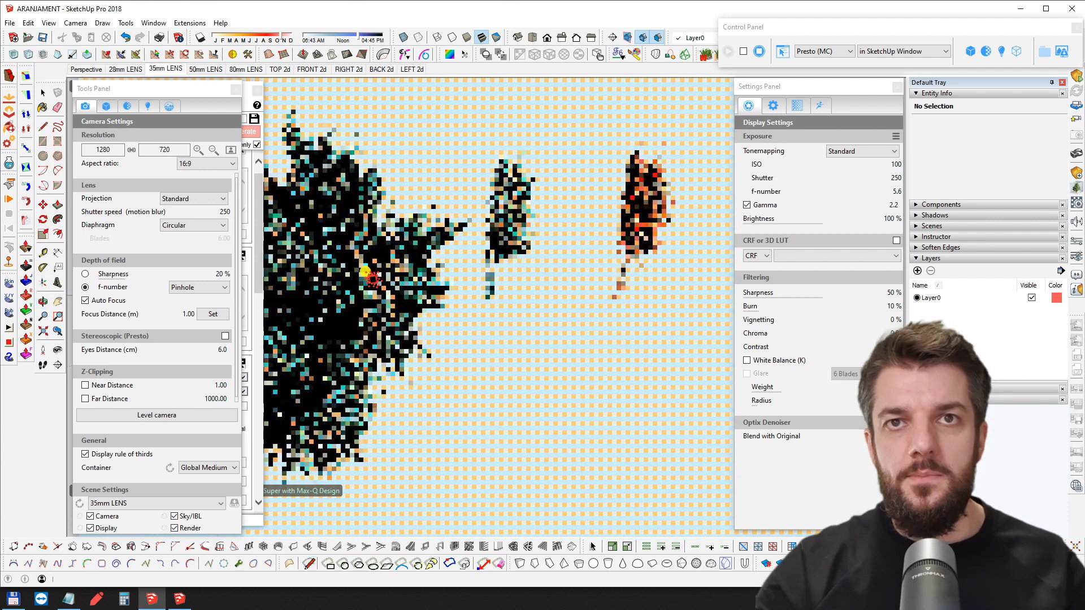
middle_click_drag(559, 238, 339, 246, "shift")
middle_click_drag(616, 271, 321, 295, "shift")
scroll(465, 289, "down", 2)
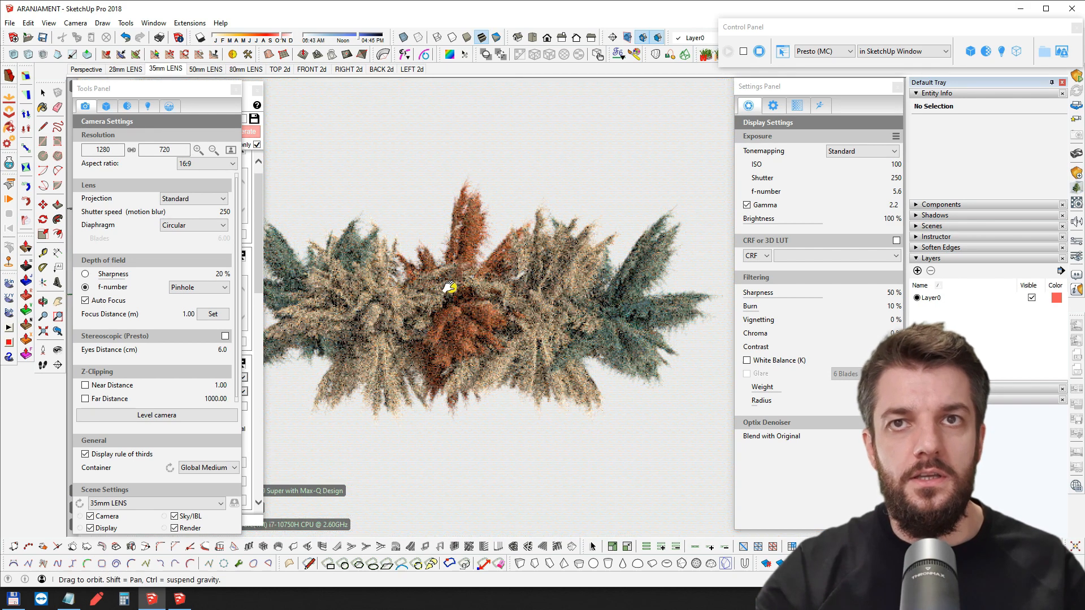
middle_click_drag(449, 287, 472, 289, "shift")
scroll(469, 289, "down", 1)
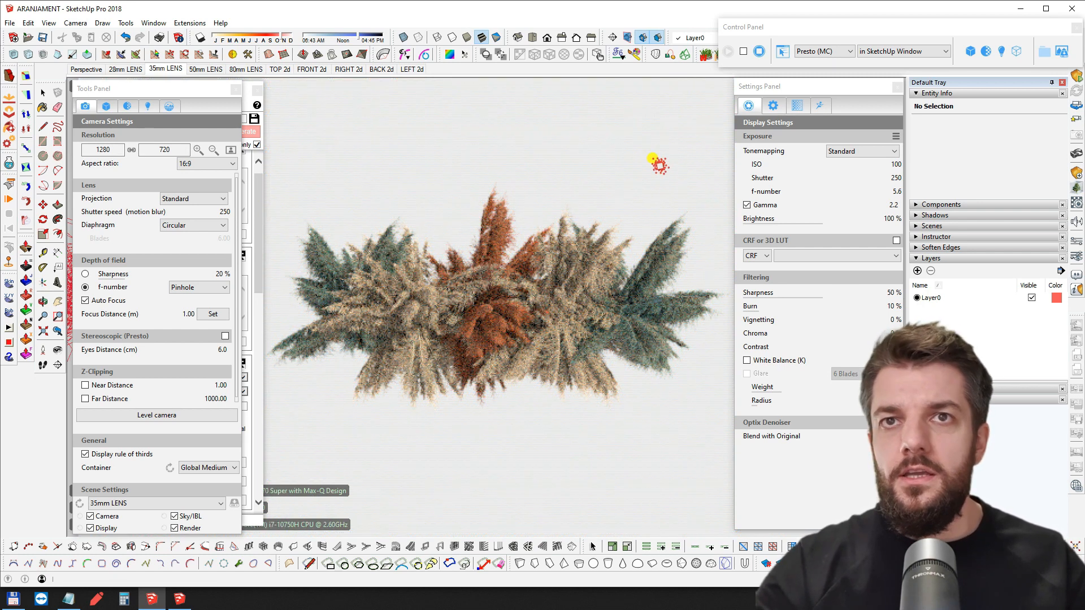
left_click(759, 52)
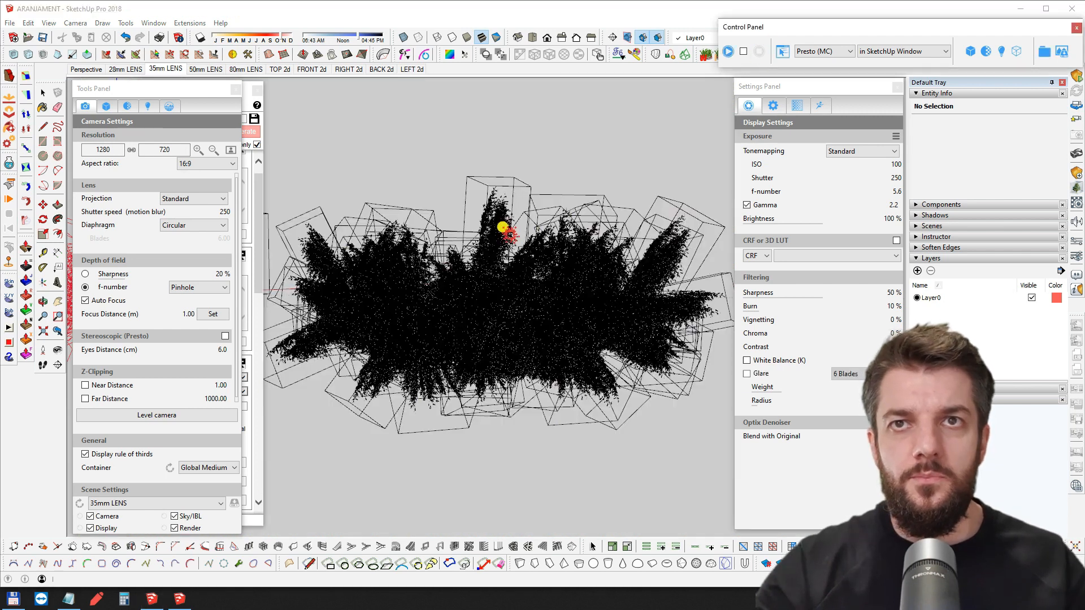
Open the finished arrangement's nested groups and scale up the central Skatter 2 plume group
key("space")
left_click(496, 223)
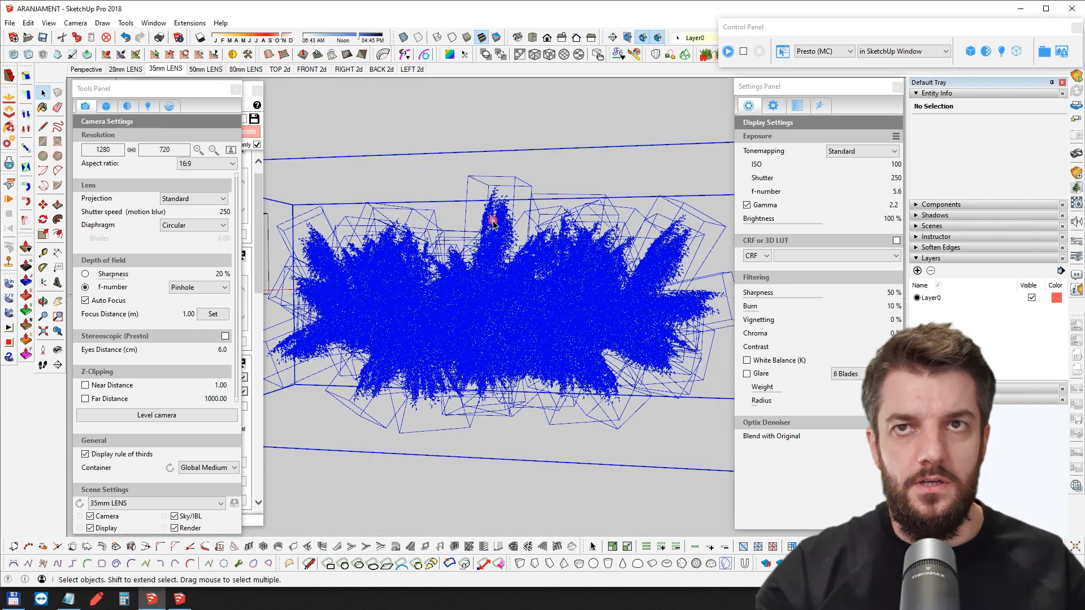
double_click(497, 225)
left_click(498, 226)
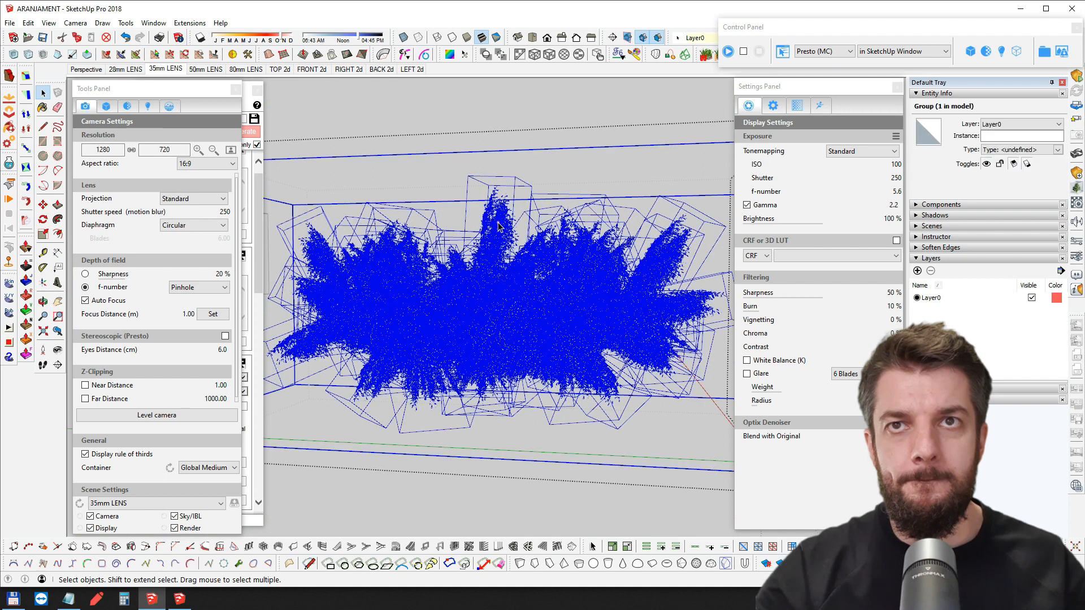
double_click(497, 224)
left_click(498, 224)
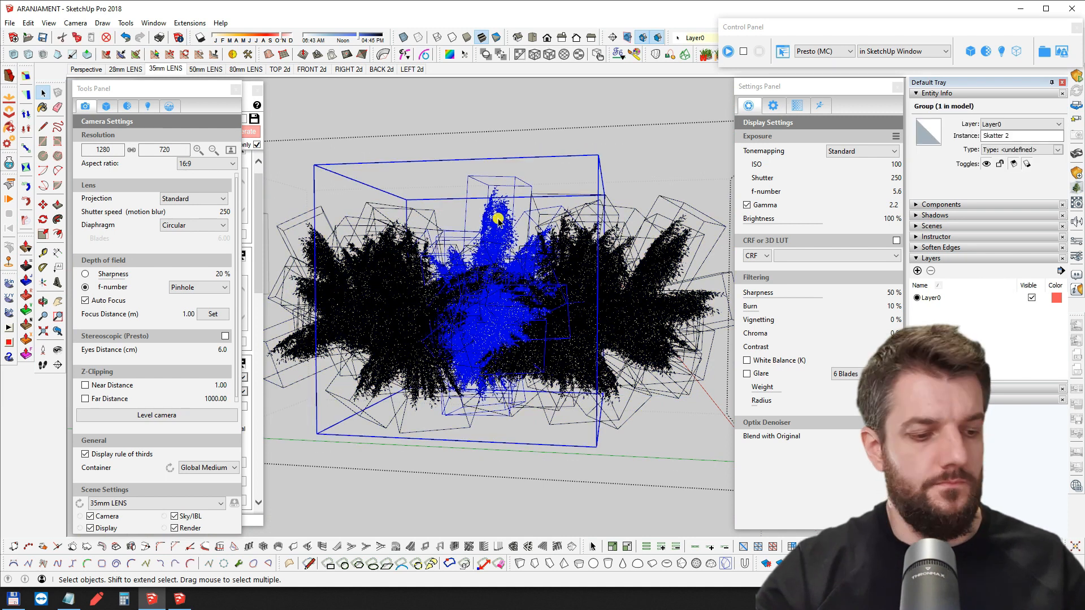
scroll(499, 223, "down", 2)
key("s")
left_click_drag(564, 179, 635, 110)
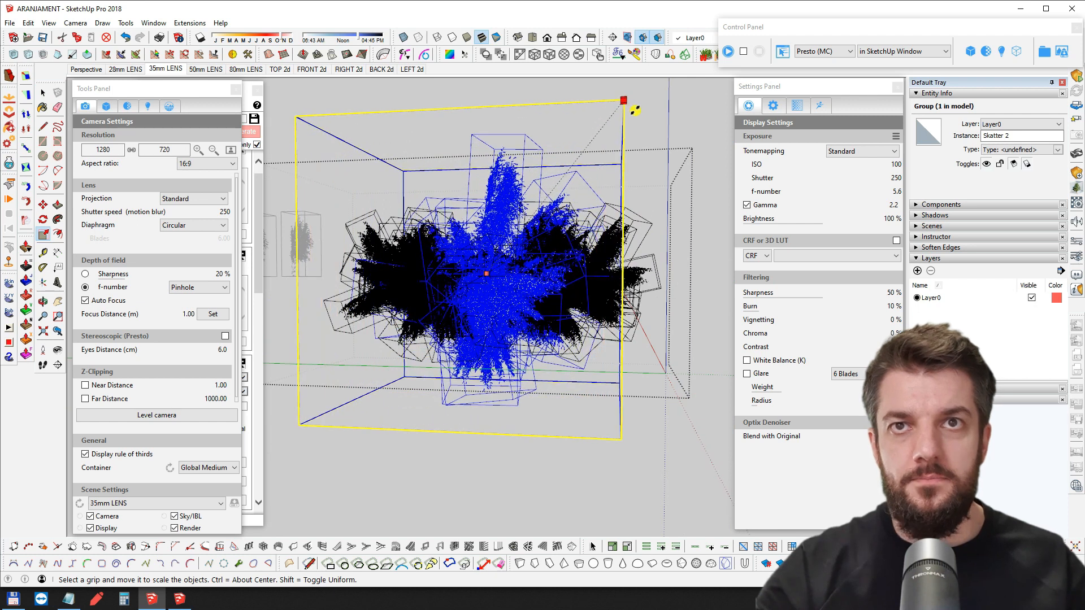
key("space")
left_click(476, 100)
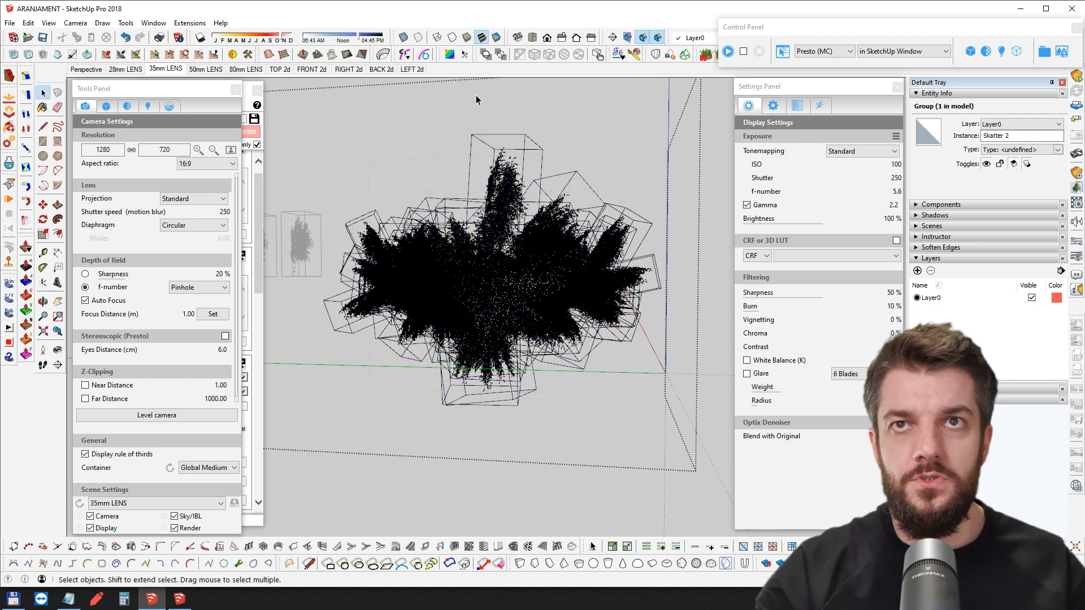
Render the rescaled arrangement with Presto (MC) and examine it from several angles
middle_click_drag(709, 233, 494, 288)
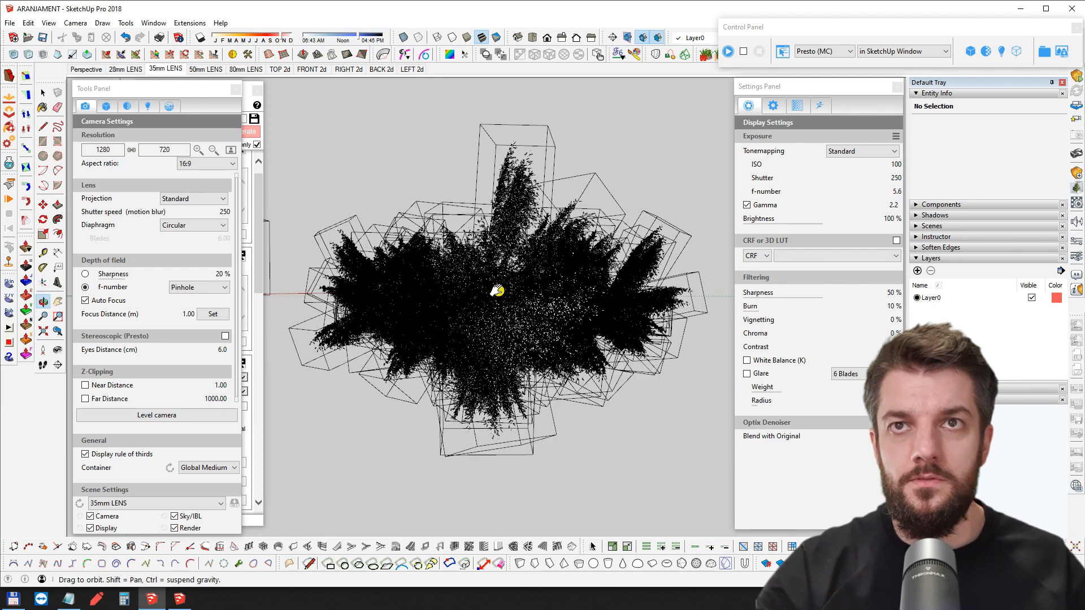
left_click(728, 52)
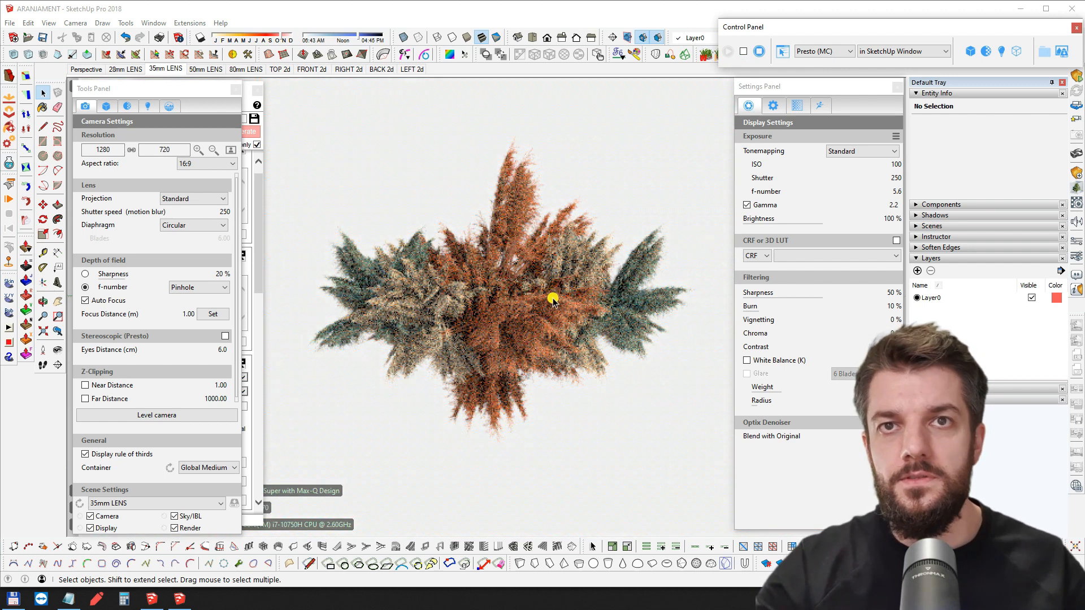
middle_click_drag(542, 294, 518, 232, "shift")
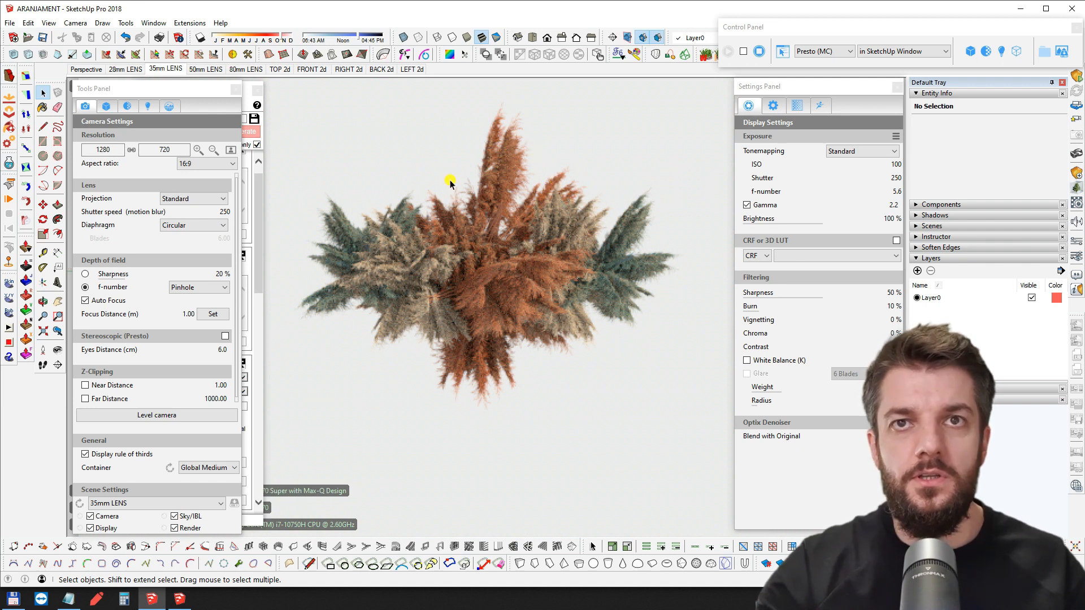
middle_click_drag(553, 271, 541, 267)
middle_click_drag(394, 255, 446, 257)
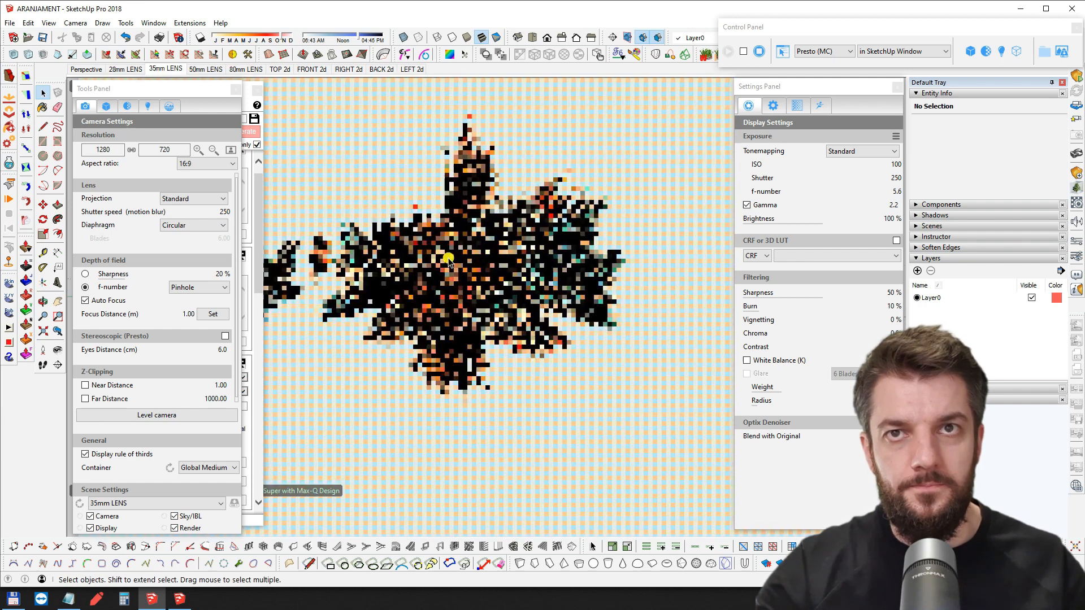
scroll(458, 195, "up", 2)
scroll(458, 194, "up", 2)
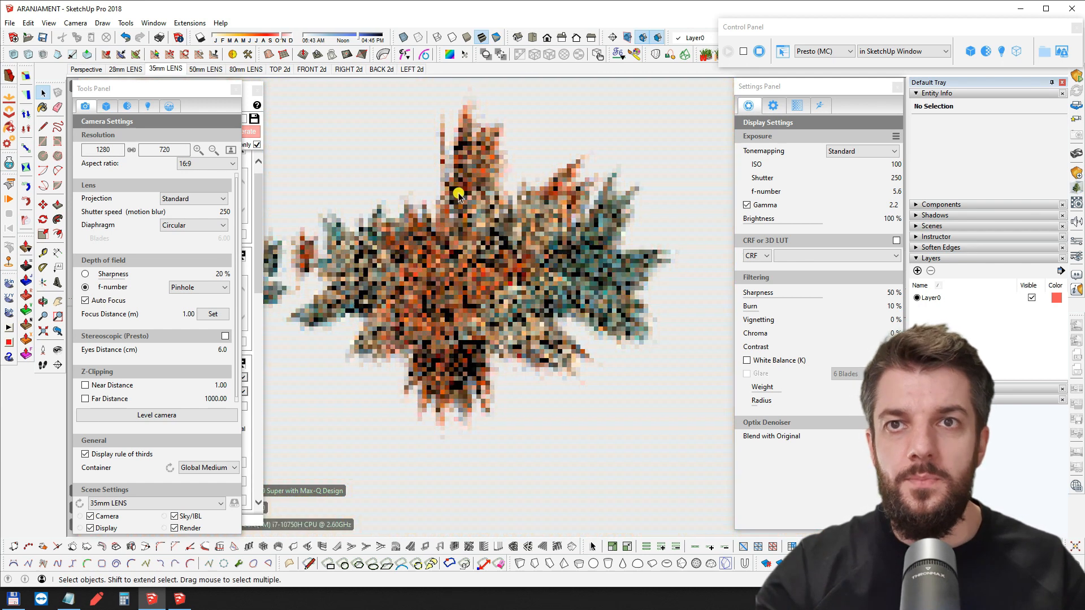
mouse_move(441, 254)
middle_mouse_down()
mouse_move(585, 269)
mouse_move(499, 268)
middle_mouse_up()
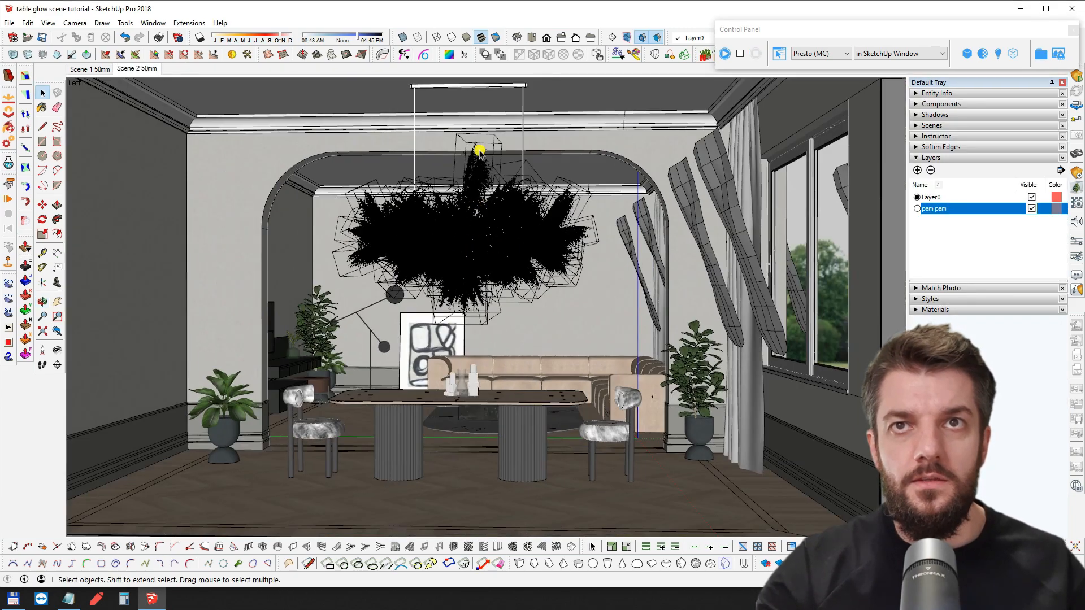
Examine the pampas chandelier in the dining room scene and the herringbone and straight plank floor samples beside the room
scroll(480, 208, "up", 5)
scroll(479, 208, "down", 3)
middle_click_drag(480, 208, 407, 290)
scroll(529, 315, "up", 2)
scroll(507, 300, "down", 3)
scroll(367, 308, "up", 1)
scroll(300, 320, "up", 3)
mouse_move(295, 317)
middle_mouse_down()
mouse_move(276, 337)
mouse_move(431, 286)
mouse_move(332, 361)
mouse_move(376, 328)
mouse_move(407, 346)
mouse_move(442, 320)
mouse_move(659, 388)
middle_mouse_up()
scroll(331, 363, "down", 3)
scroll(421, 332, "up", 3)
scroll(438, 318, "down", 3)
scroll(354, 163, "up", 4)
mouse_move(353, 162)
middle_mouse_down()
mouse_move(369, 288)
mouse_move(408, 226)
middle_mouse_up()
scroll(409, 216, "down", 3)
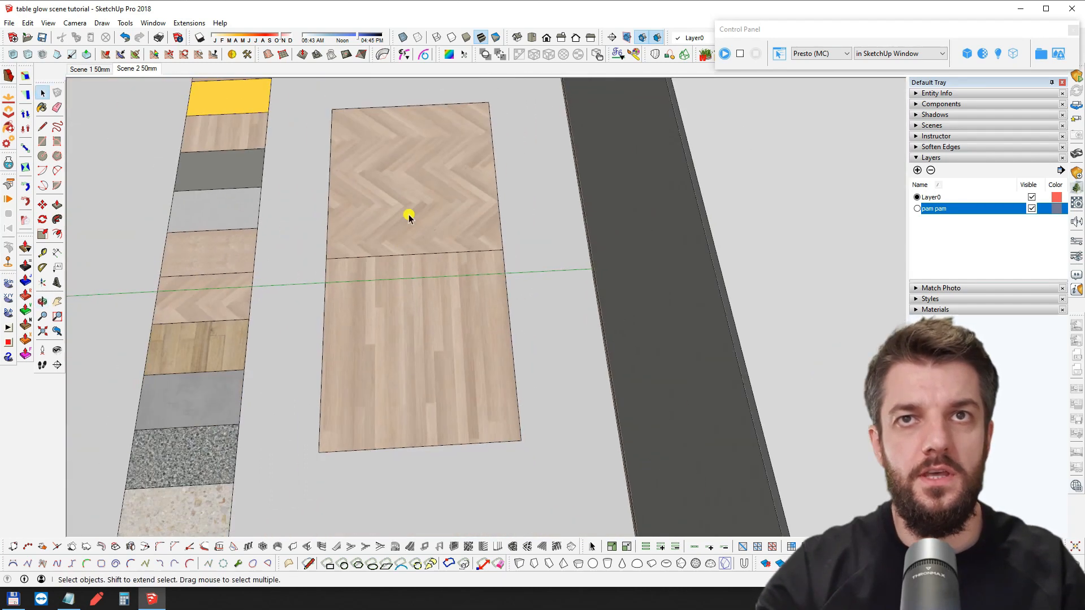
left_click(415, 196)
left_click(412, 309)
left_click(523, 339)
Examine the dining room's herringbone floor and the plank border strips along its edges
middle_click_drag(526, 352, 195, 131, "shift")
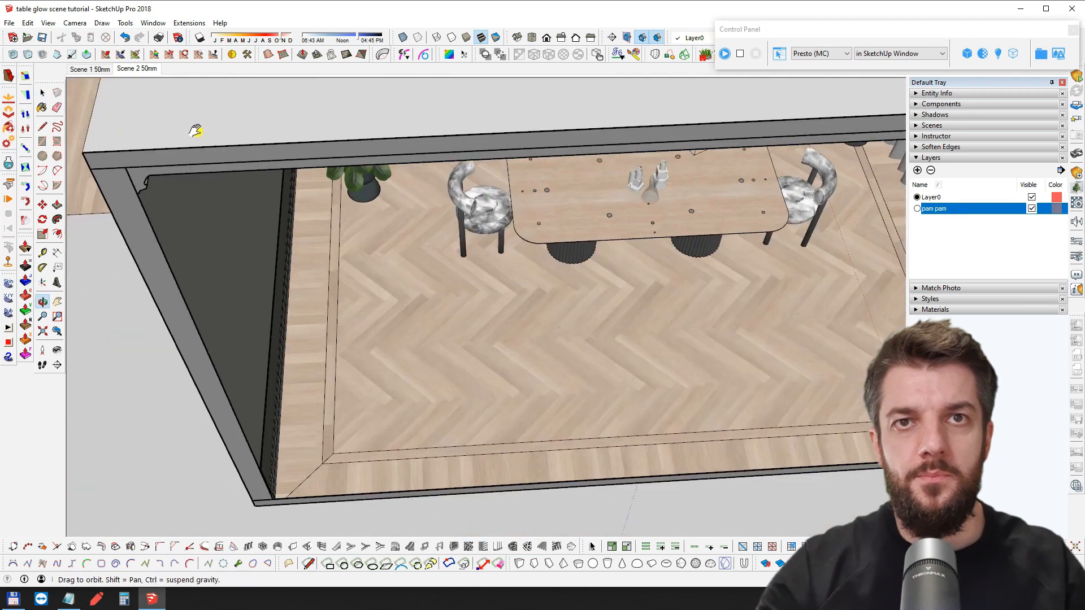
scroll(346, 283, "up", 3)
scroll(333, 214, "up", 2)
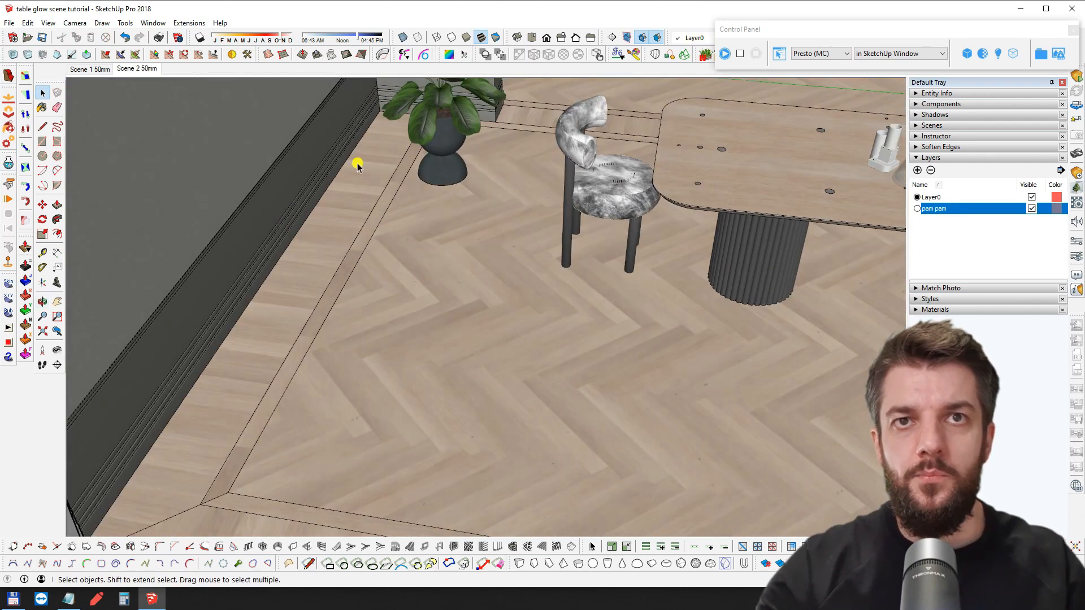
scroll(465, 265, "down", 3)
mouse_move(464, 266)
middle_mouse_down()
mouse_move(507, 273)
mouse_move(610, 263)
middle_mouse_up()
middle_click_drag(610, 262, 420, 210, "shift")
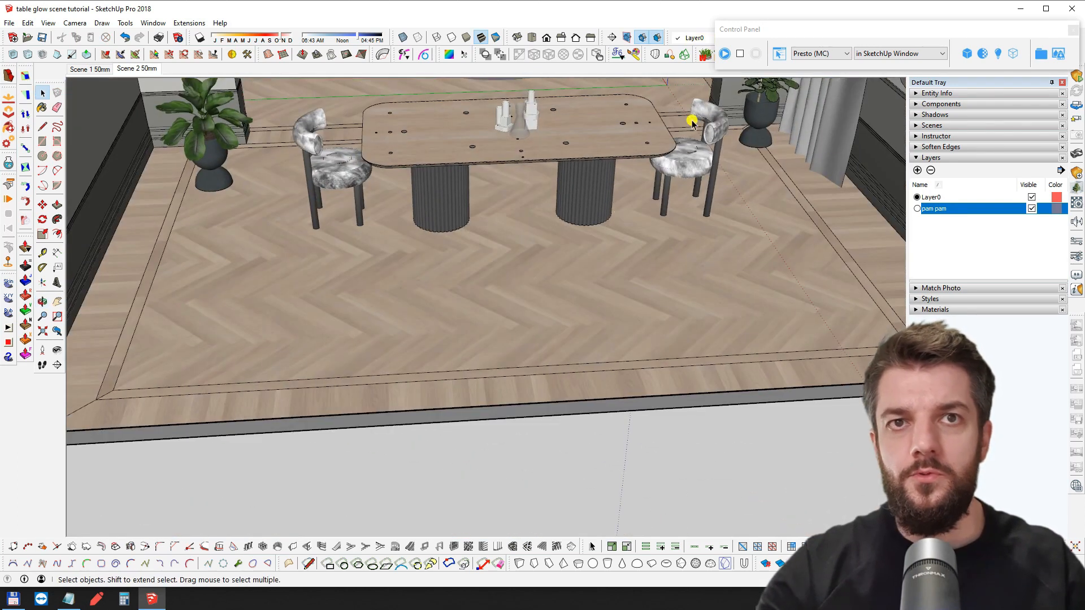
middle_click_drag(139, 348, 296, 356, "shift")
scroll(296, 357, "up", 4)
mouse_move(307, 317)
middle_mouse_down()
mouse_move(320, 281)
mouse_move(300, 297)
middle_mouse_up()
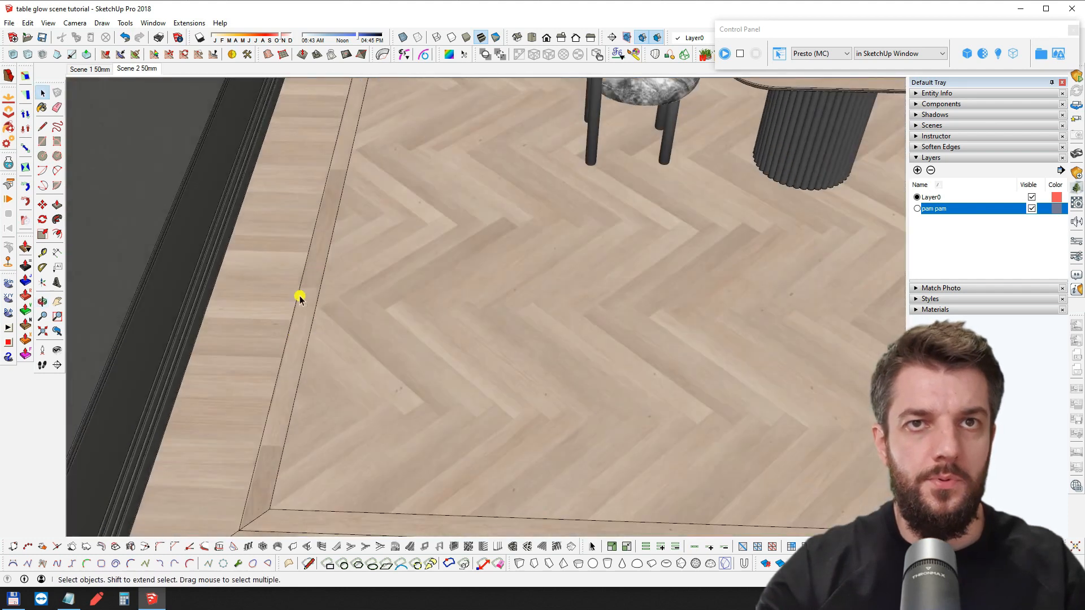
scroll(300, 297, "up", 2)
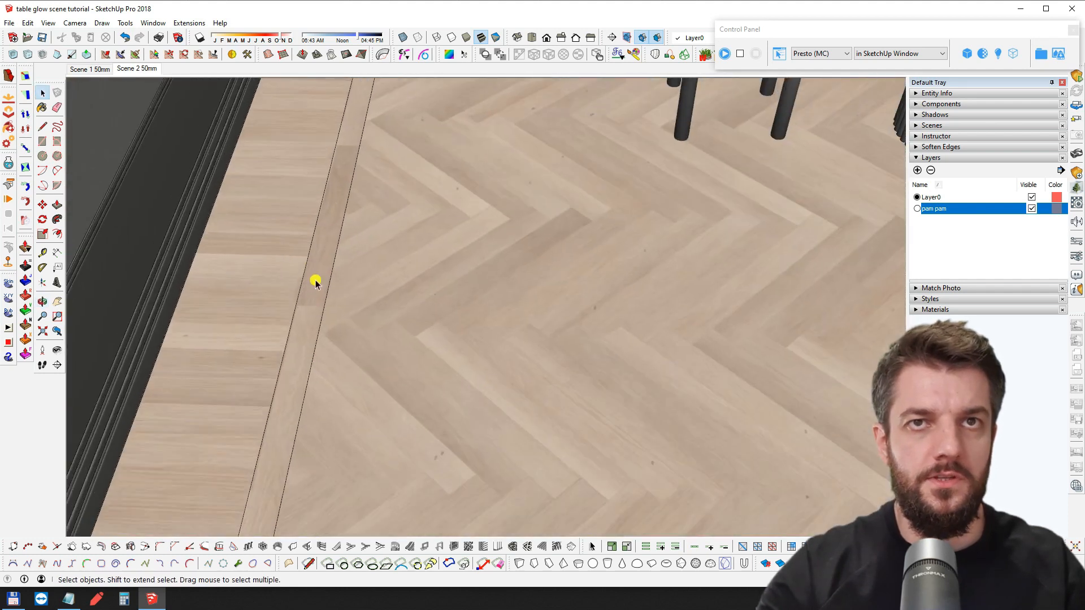
Reposition the wood texture on the wide plank border strip beside the dark wall by shifting it slightly
left_click(243, 252)
right_click(243, 253)
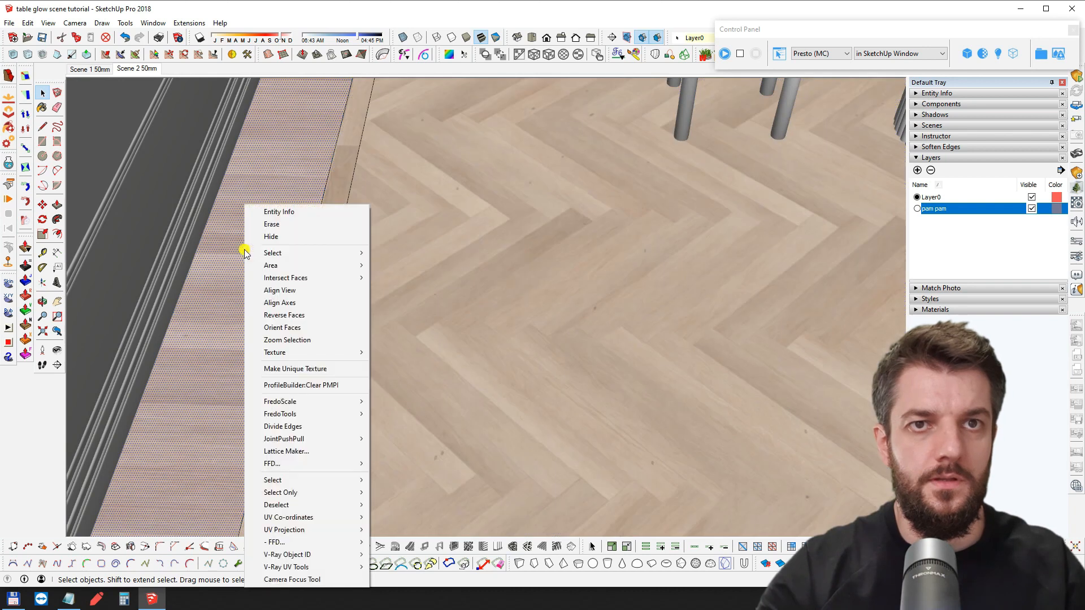
mouse_move(342, 353)
left_click(398, 353)
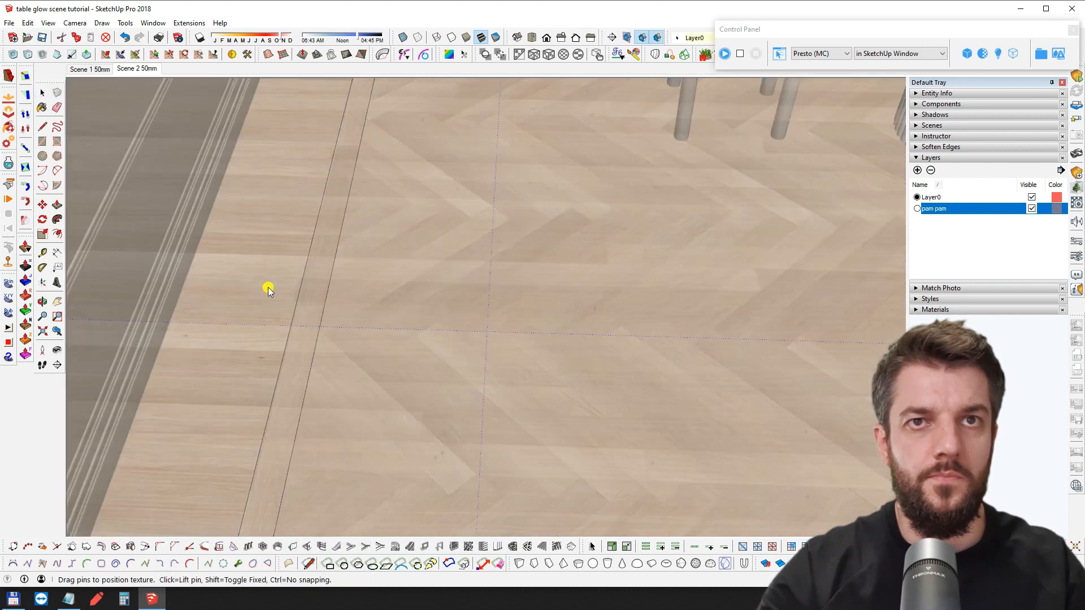
left_click_drag(279, 254, 260, 255)
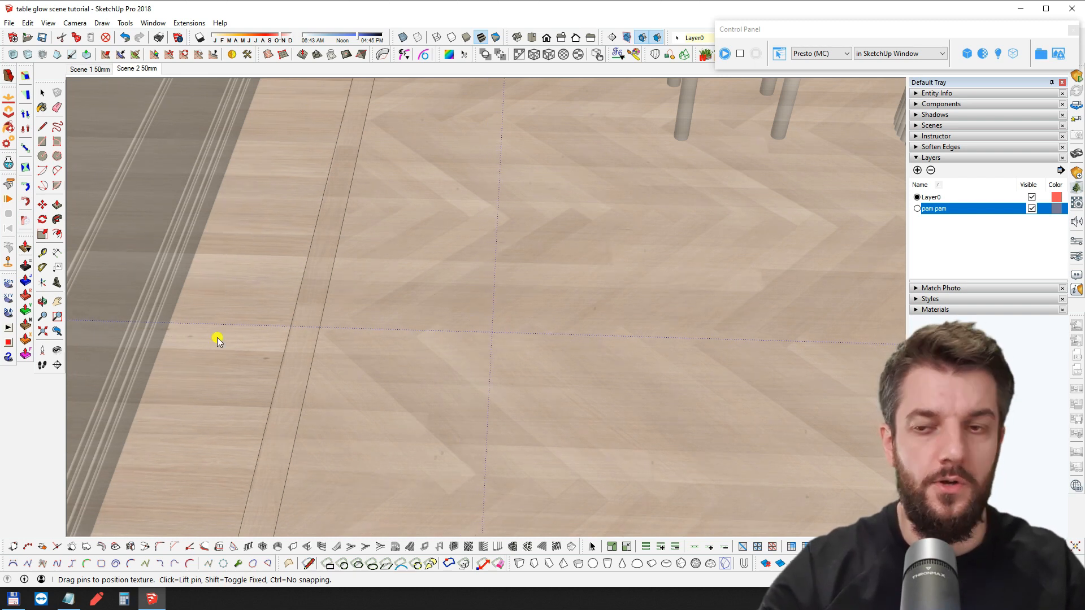
key("Return")
Examine the floor's wide and narrow border strips around the herringbone field and leave the floor group
scroll(334, 179, "down", 2)
scroll(335, 183, "down", 3)
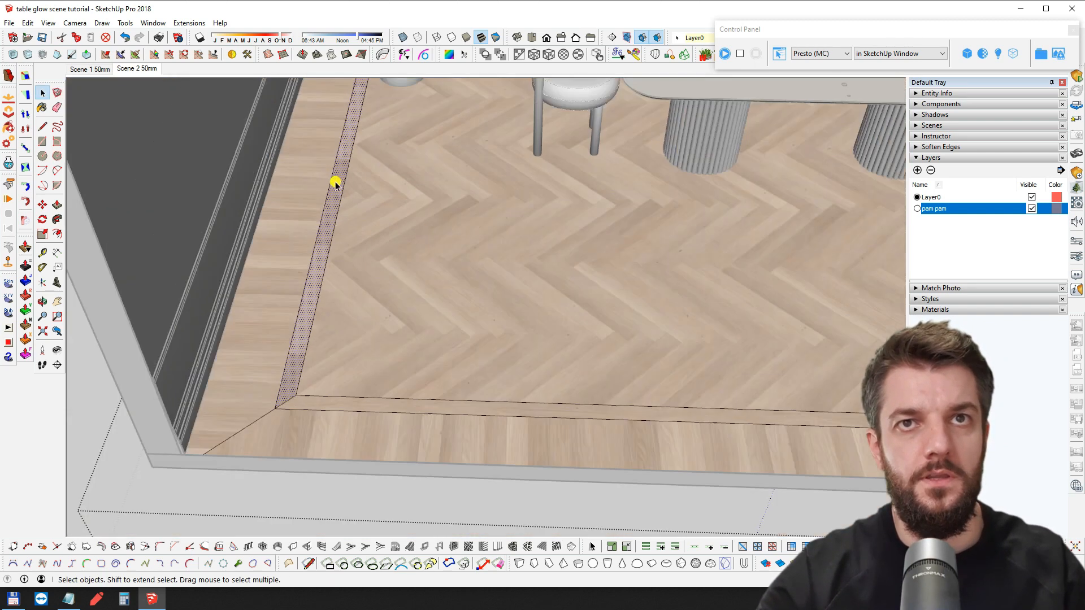
scroll(307, 296, "down", 3)
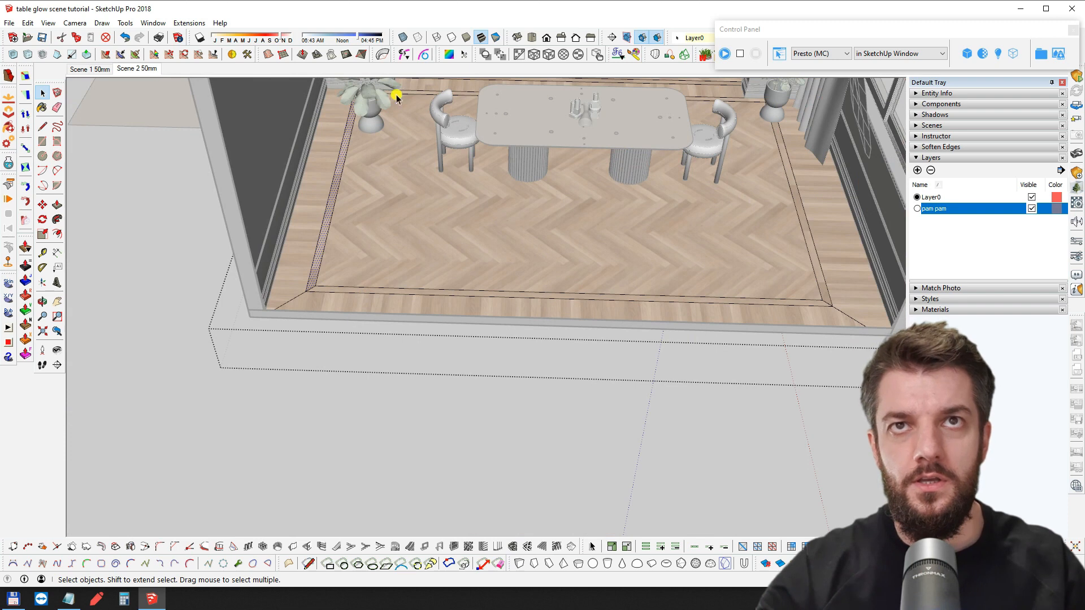
middle_click_drag(504, 205, 448, 272, "shift")
mouse_move(447, 272)
middle_mouse_down()
mouse_move(467, 217)
mouse_move(467, 349)
middle_mouse_up()
scroll(542, 396, "up", 3)
middle_click_drag(467, 349, 460, 340)
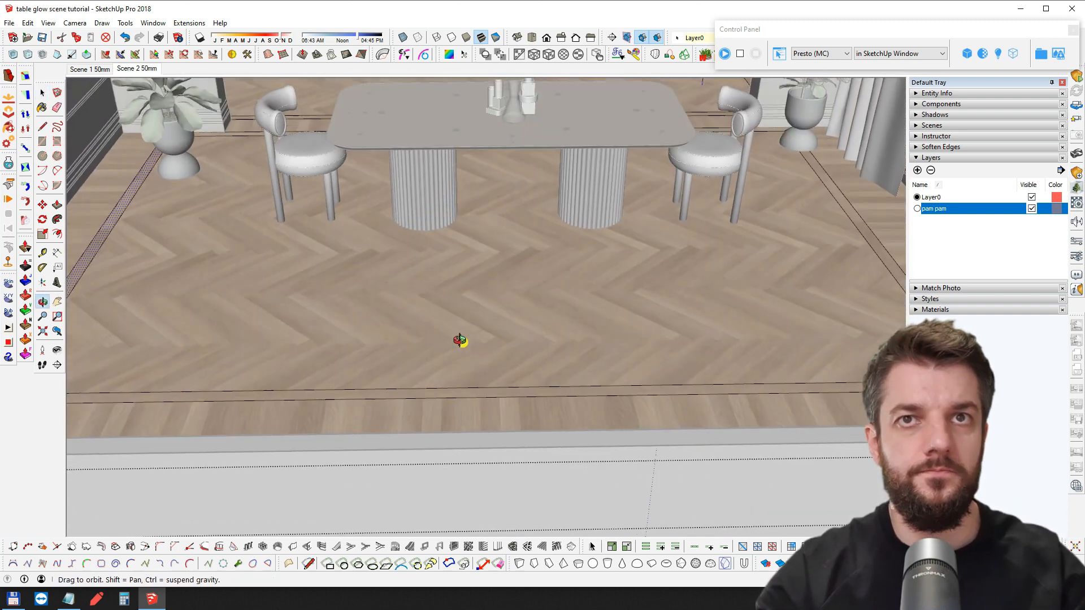
key("Escape")
key("Escape")
middle_click_drag(339, 273, 245, 266)
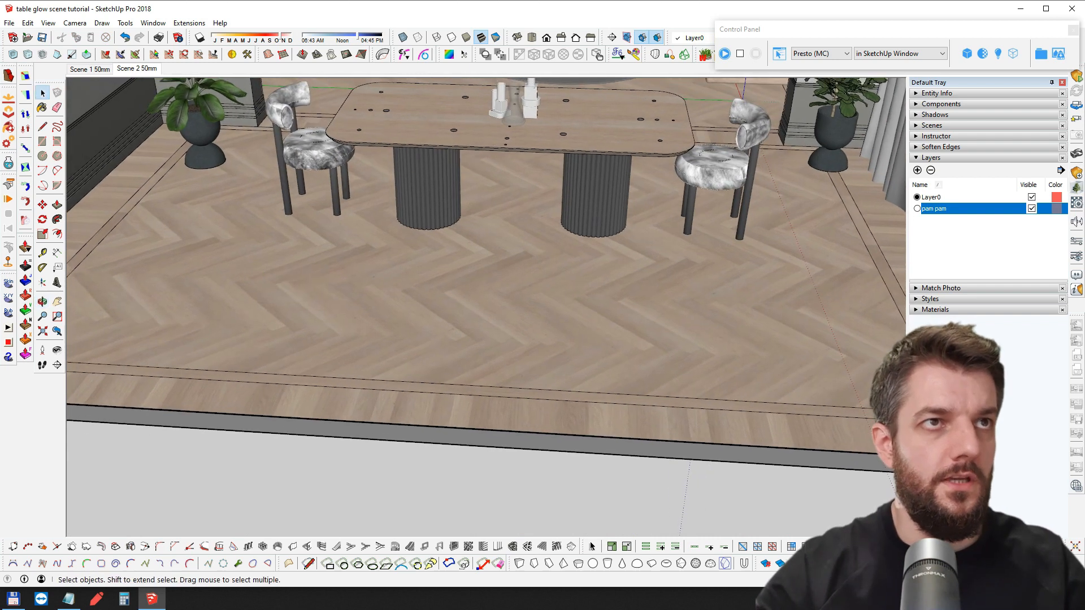
Bring the Thea tools and settings panels into the workspace on either side of the dining room view
left_click_drag(0, 104, 121, 92)
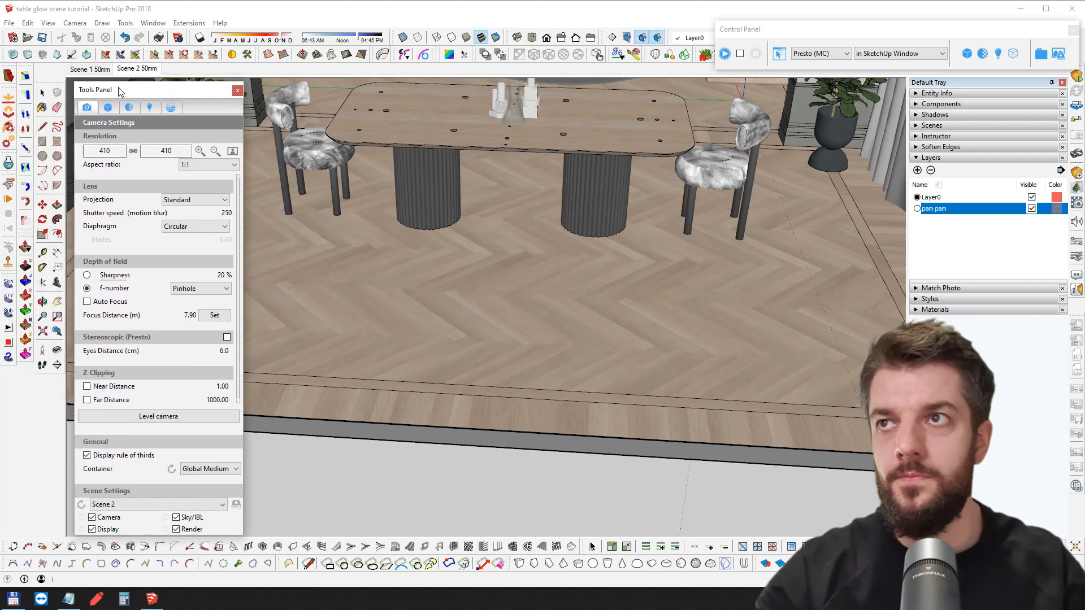
left_click_drag(1083, 90, 797, 89)
middle_click_drag(447, 214, 492, 247)
scroll(456, 188, "down", 3)
middle_click_drag(455, 189, 421, 352)
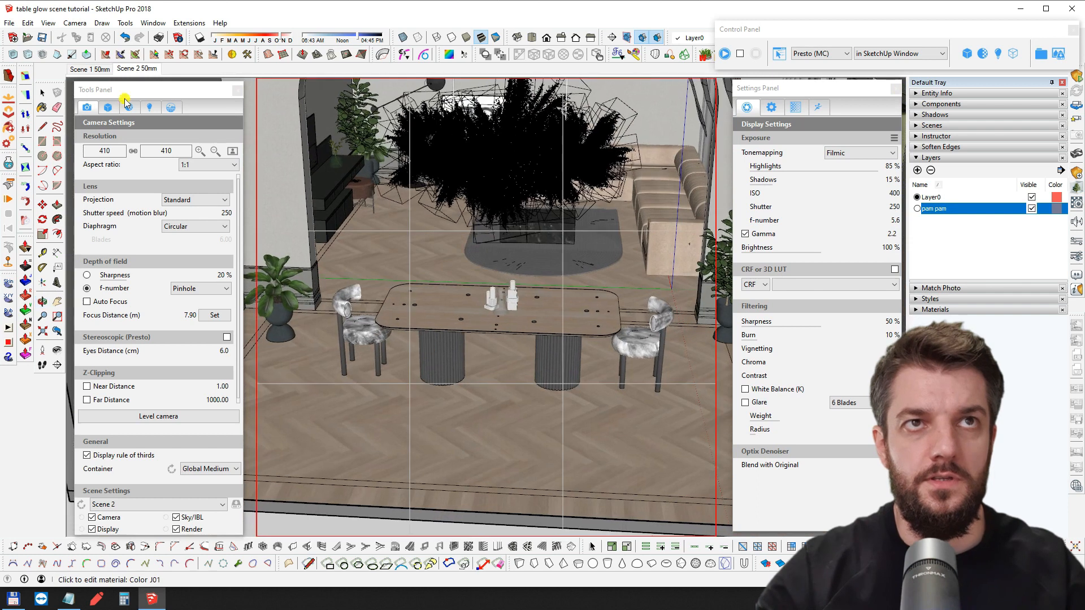
Switch to the Scene 2 50mm view and start a Presto (MC) render in the SketchUp window
left_click(134, 69)
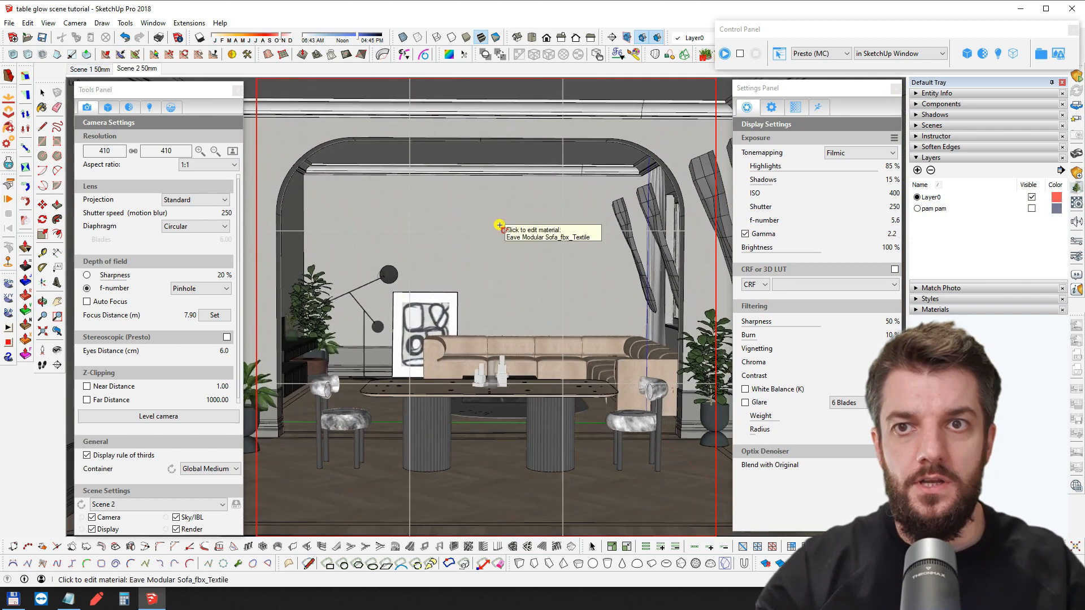
left_click(724, 55)
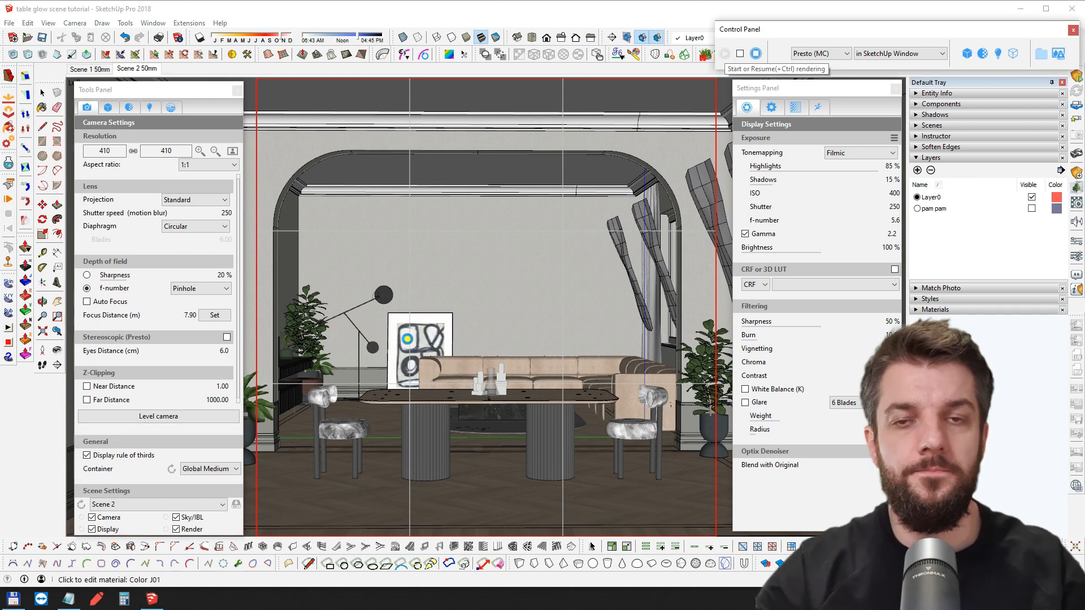
left_click(724, 53)
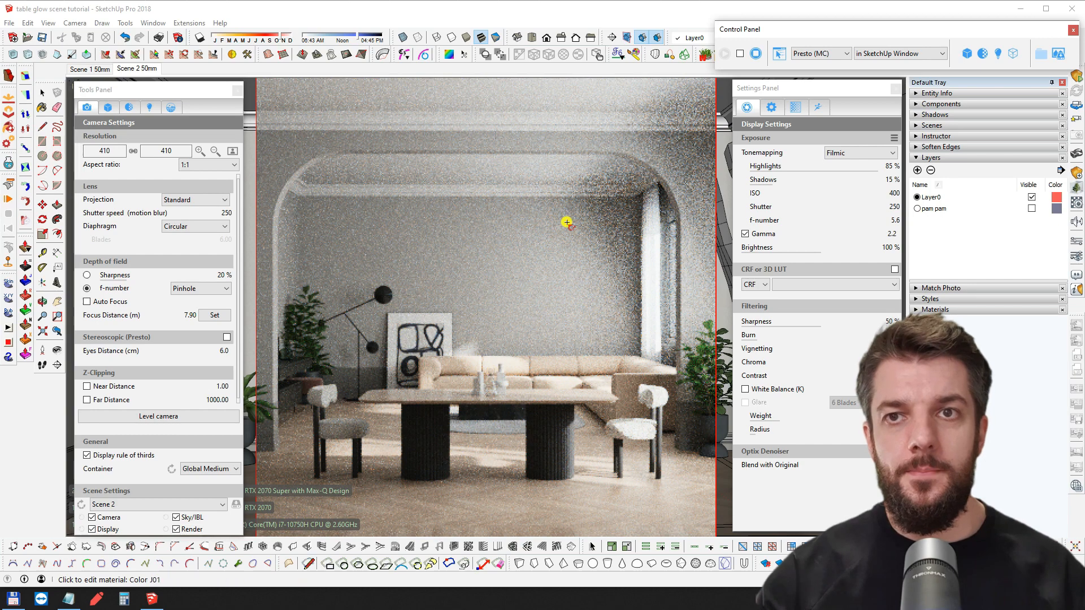
Examine the rendered herringbone floor around the chairs and table, and load its Color L16 material for editing
mouse_move(543, 396)
middle_mouse_down()
mouse_move(585, 351)
mouse_move(552, 380)
middle_mouse_up()
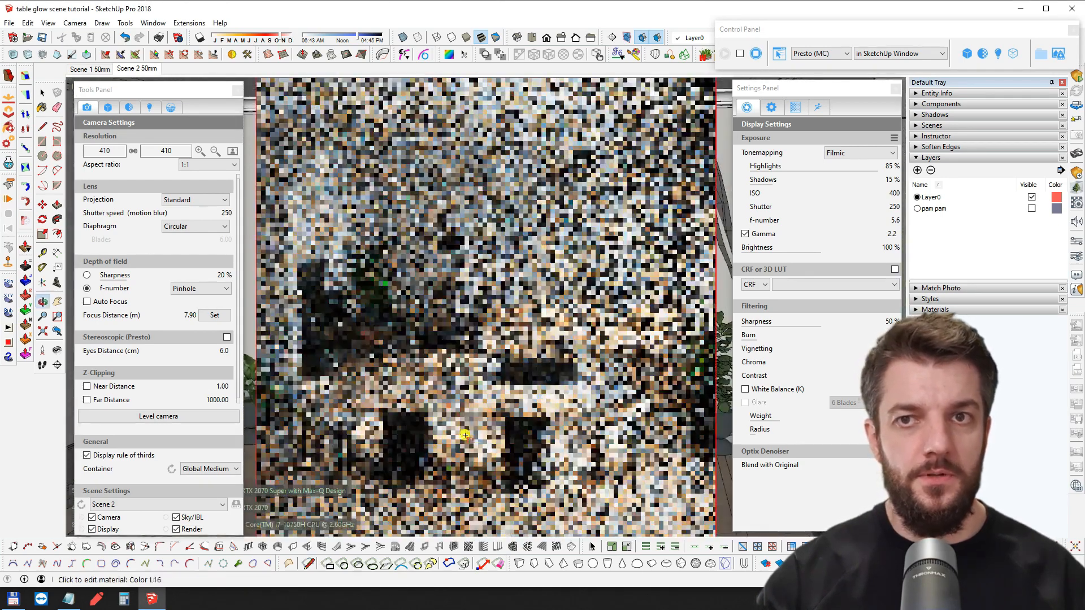
scroll(508, 456, "up", 2)
middle_click_drag(497, 454, 673, 419)
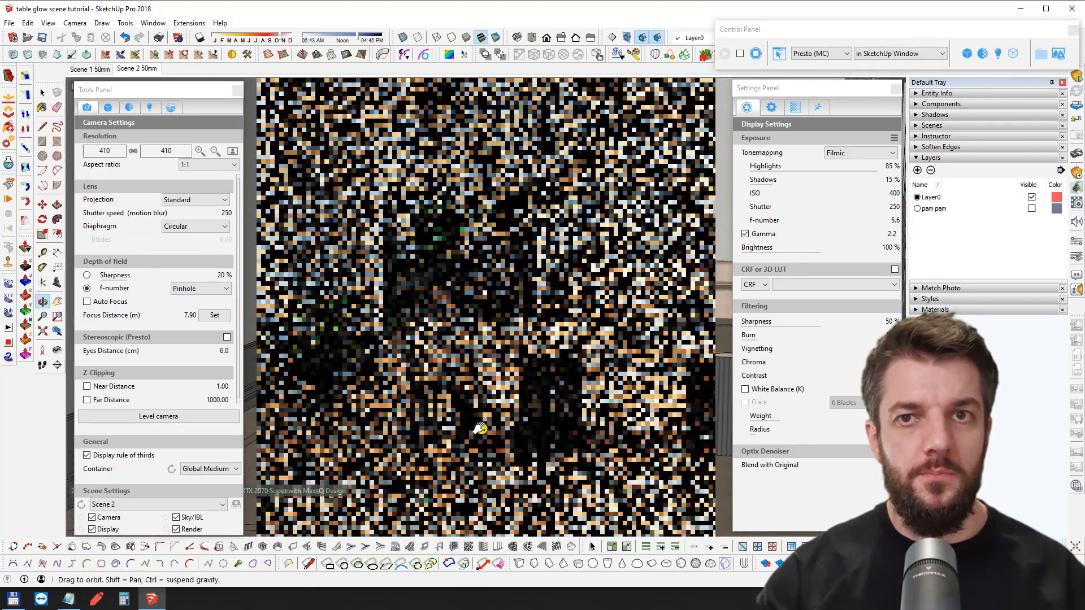
scroll(479, 434, "up", 2)
middle_click_drag(477, 441, 574, 424, "shift")
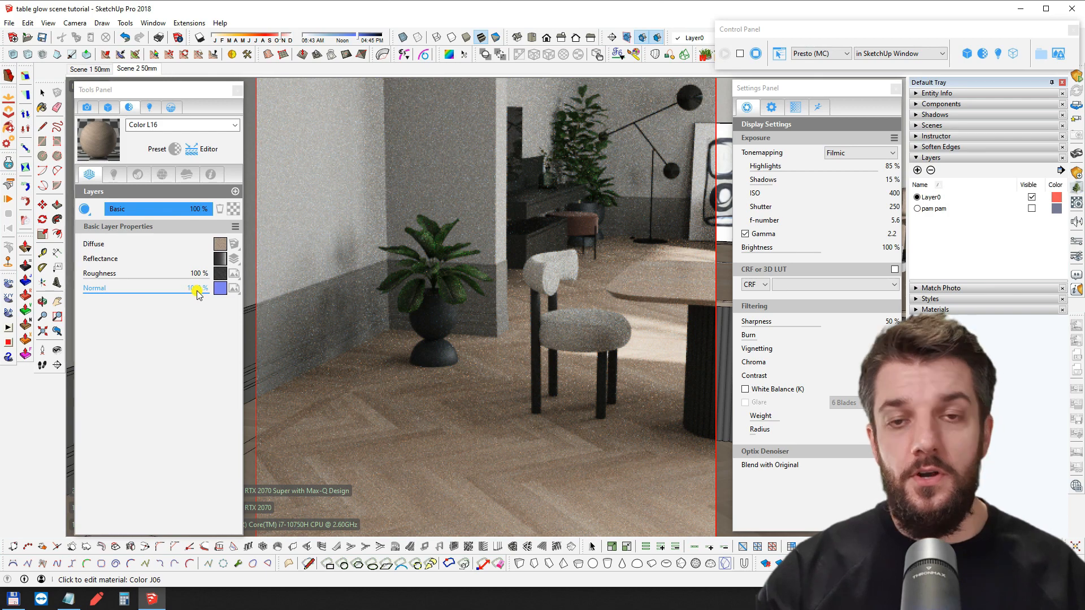
middle_click_drag(572, 388, 460, 377)
middle_click_drag(656, 339, 499, 360, "shift")
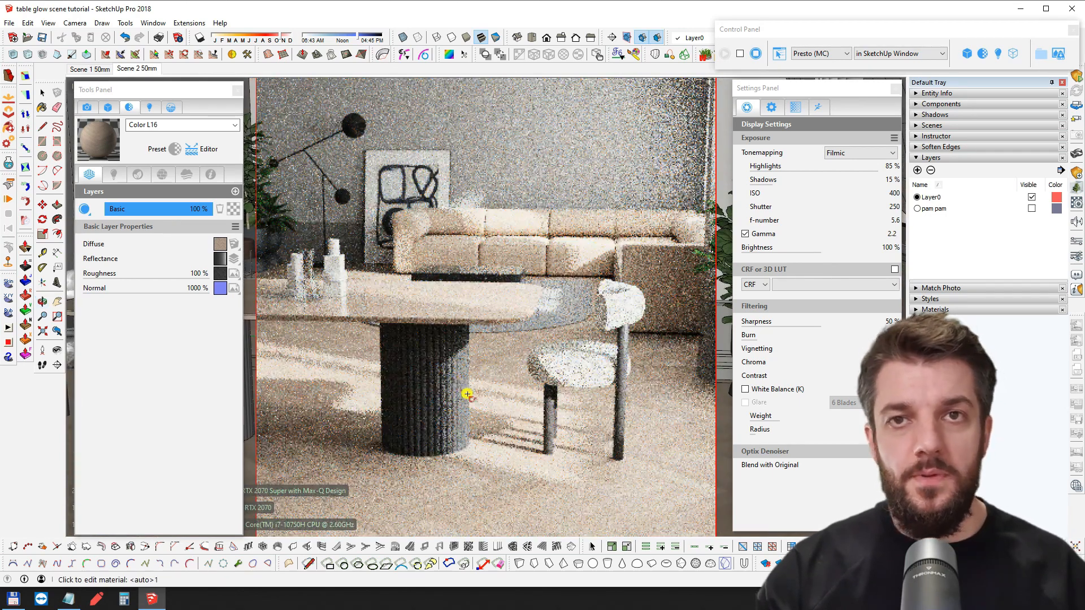
Inspect the Color L16 floor material's second reflectance layer and its diffuse texture properties
left_click(120, 260)
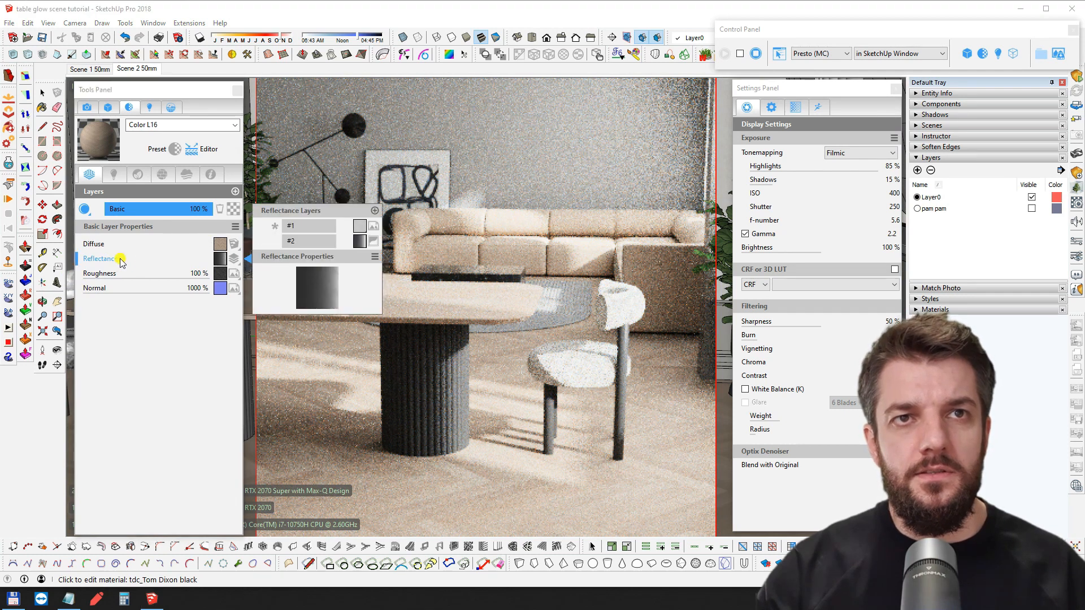
left_click(317, 243)
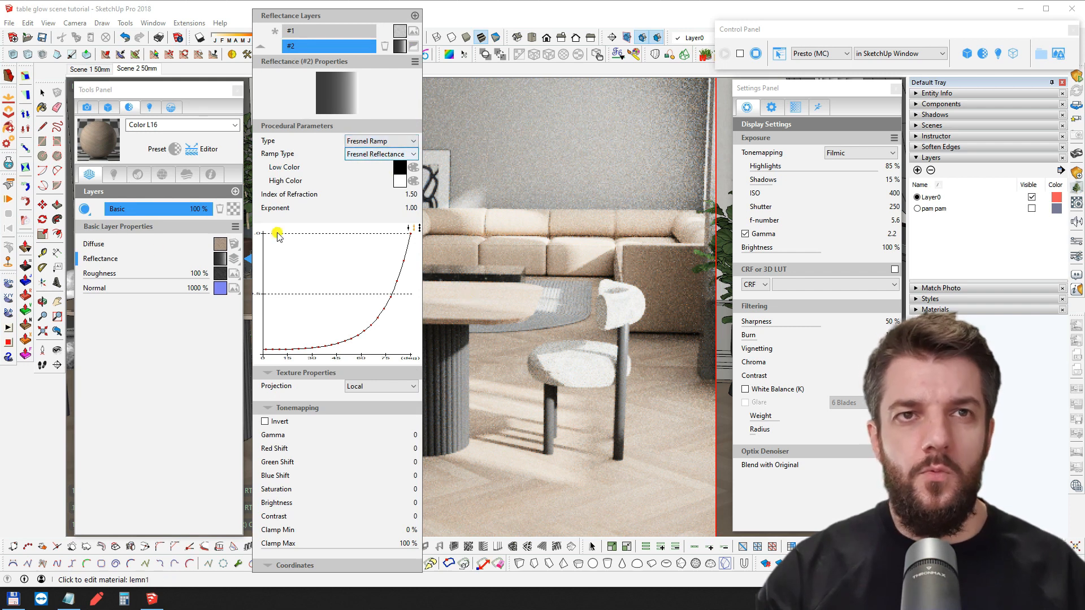
left_click(105, 244)
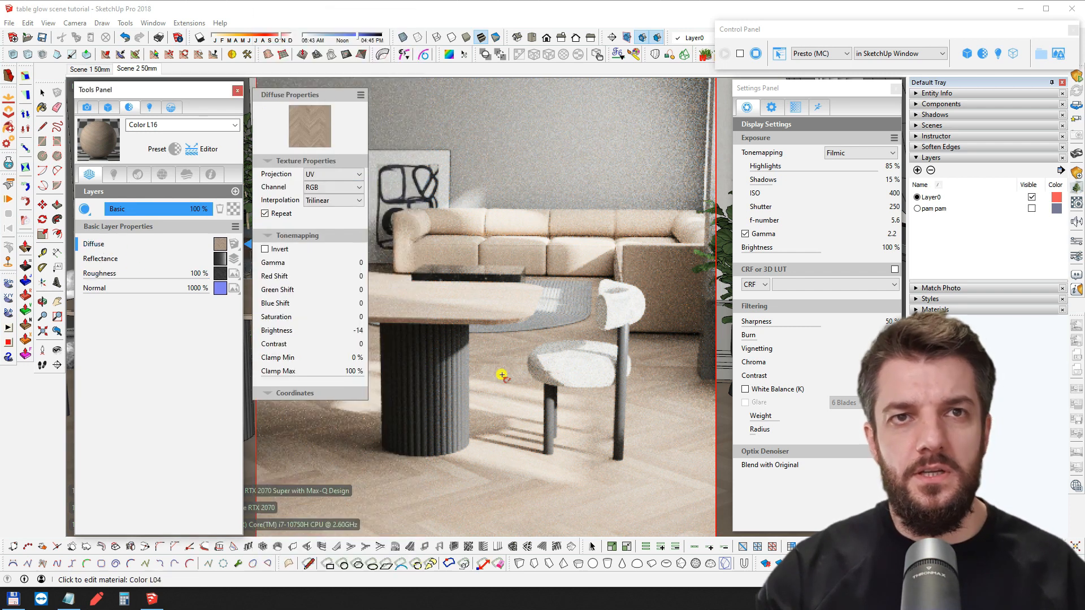
Examine how the floor renders around the fluted table base, viewing it from low and raised angles
middle_click_drag(504, 356, 590, 352, "shift")
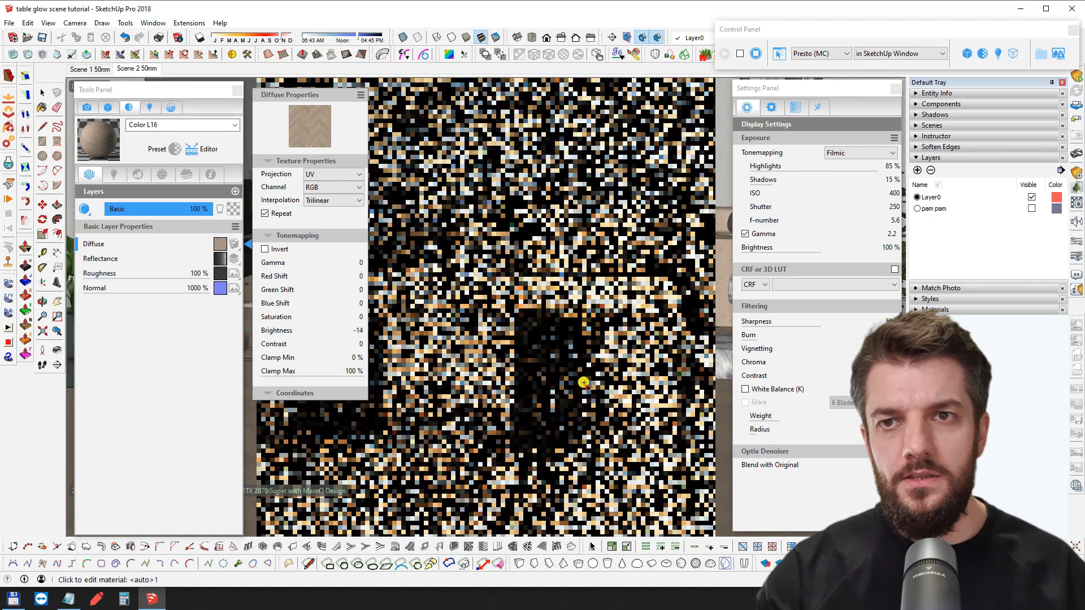
scroll(579, 415, "up", 4)
middle_click_drag(563, 421, 560, 378)
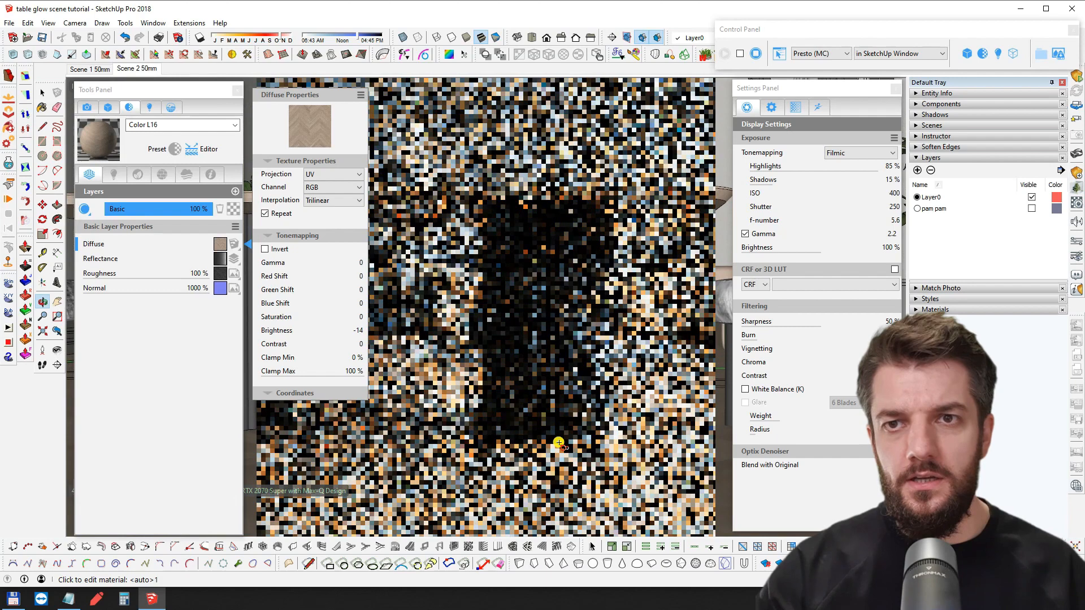
middle_click_drag(542, 430, 524, 378)
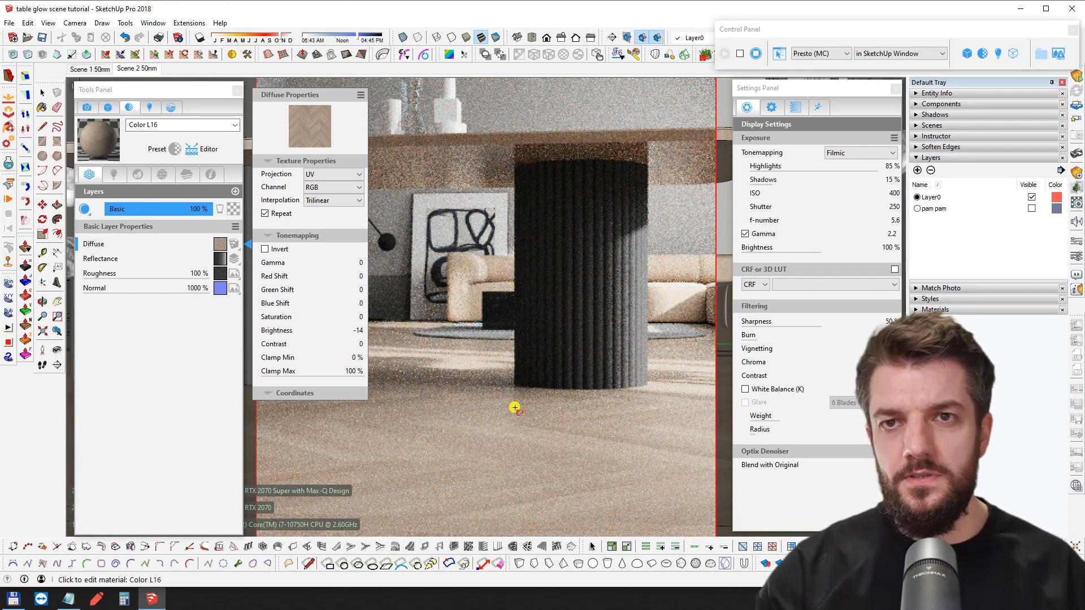
mouse_move(572, 395)
middle_mouse_down()
mouse_move(576, 371)
mouse_move(564, 383)
middle_mouse_up()
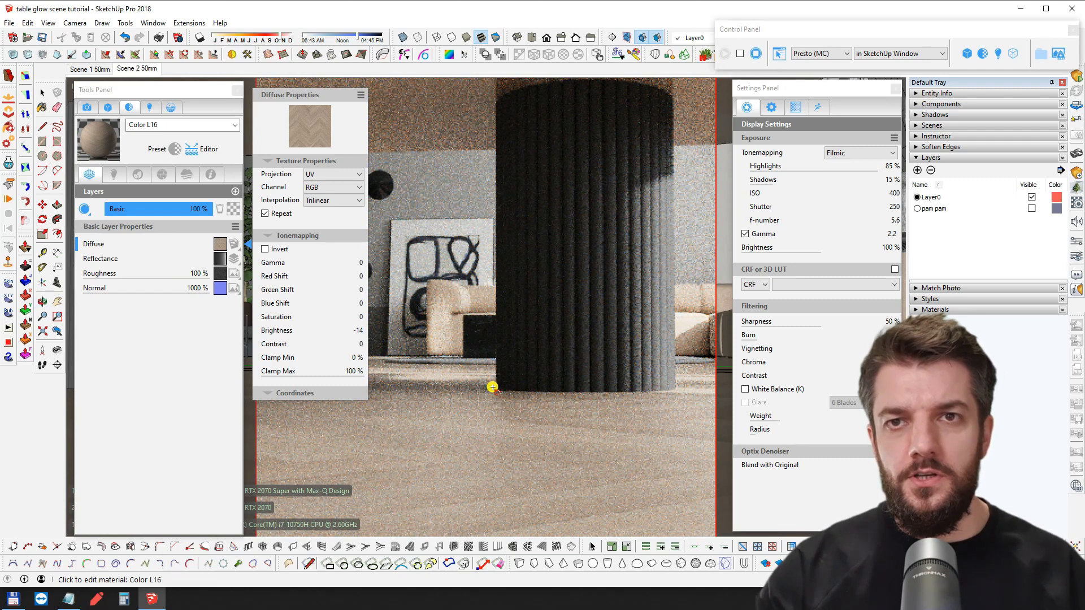
middle_click_drag(625, 348, 582, 358)
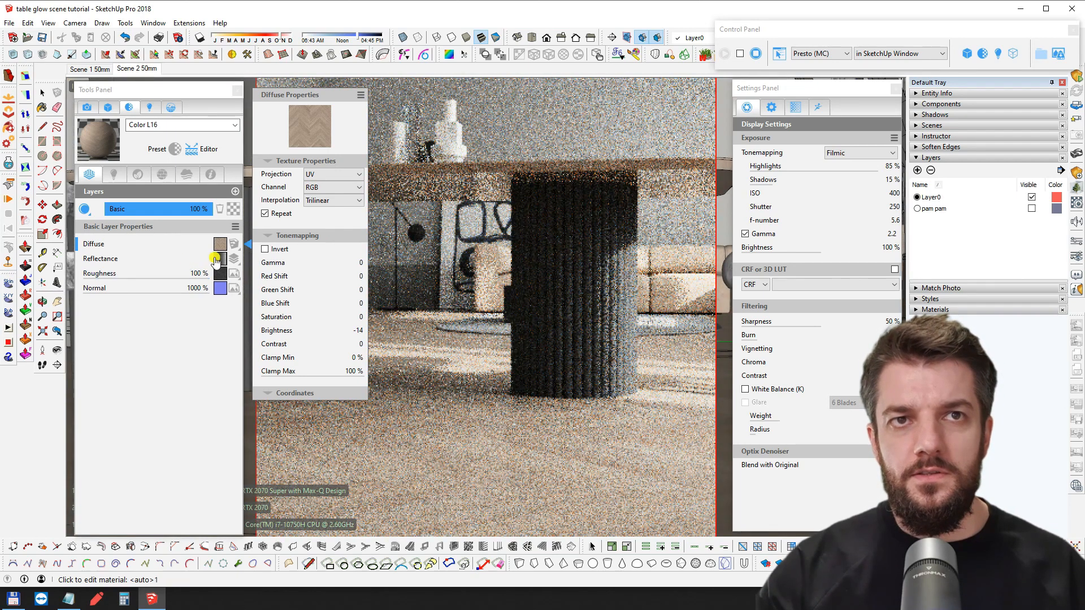
middle_click_drag(574, 271, 538, 402)
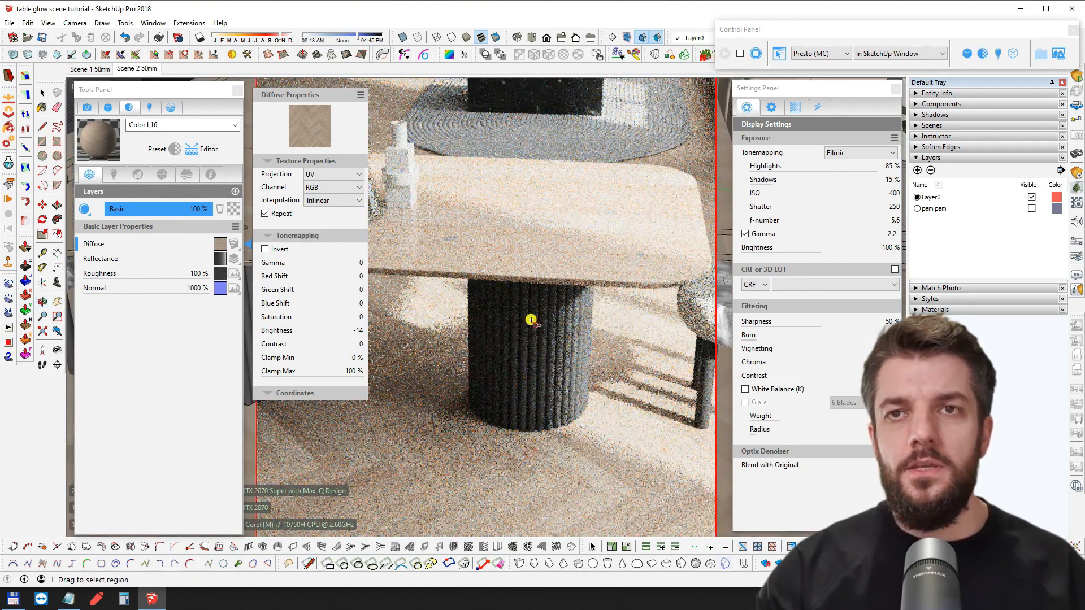
middle_click_drag(533, 322, 516, 351)
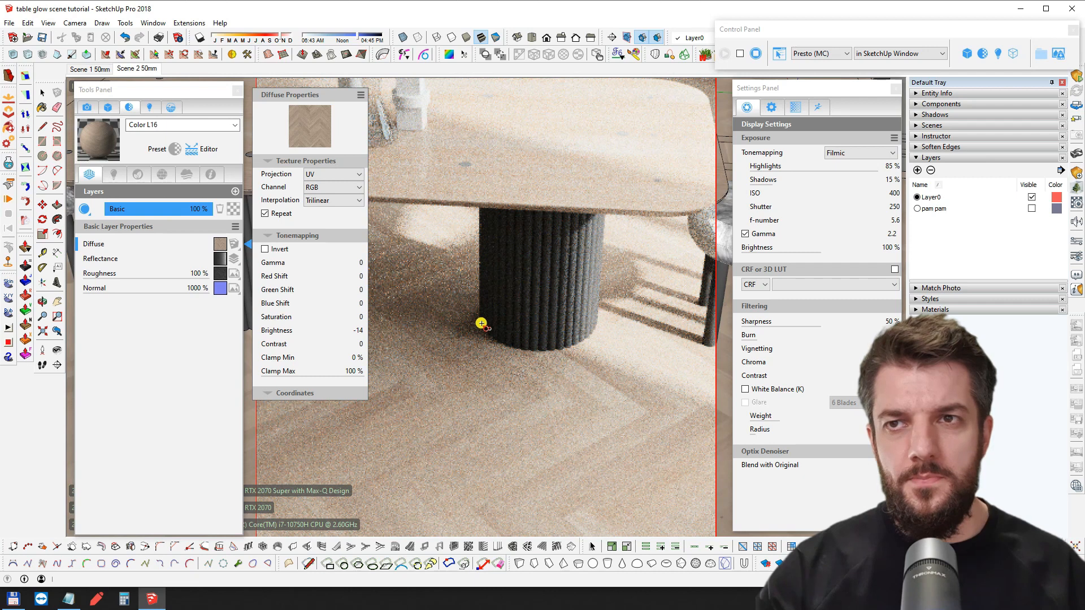
middle_click_drag(536, 298, 491, 306)
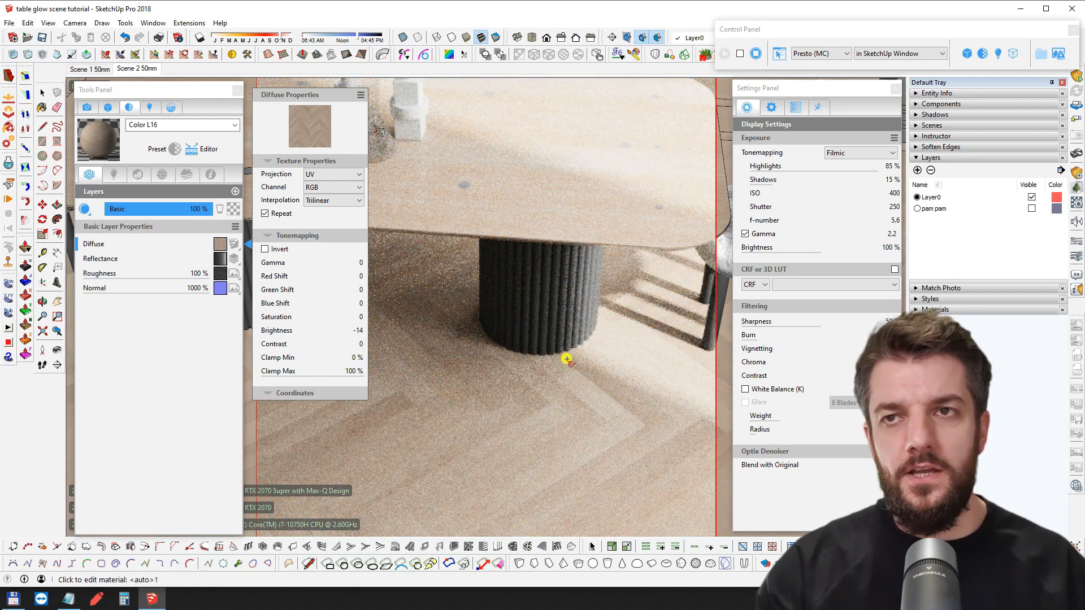
middle_click_drag(517, 336, 520, 187)
middle_click_drag(535, 322, 576, 272)
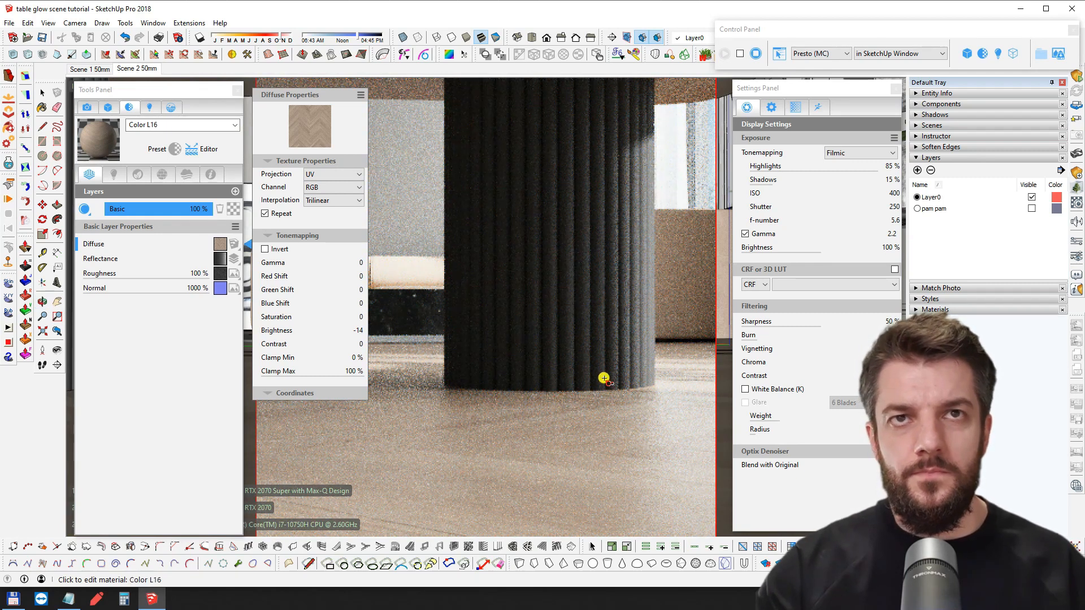
middle_click_drag(563, 336, 533, 325)
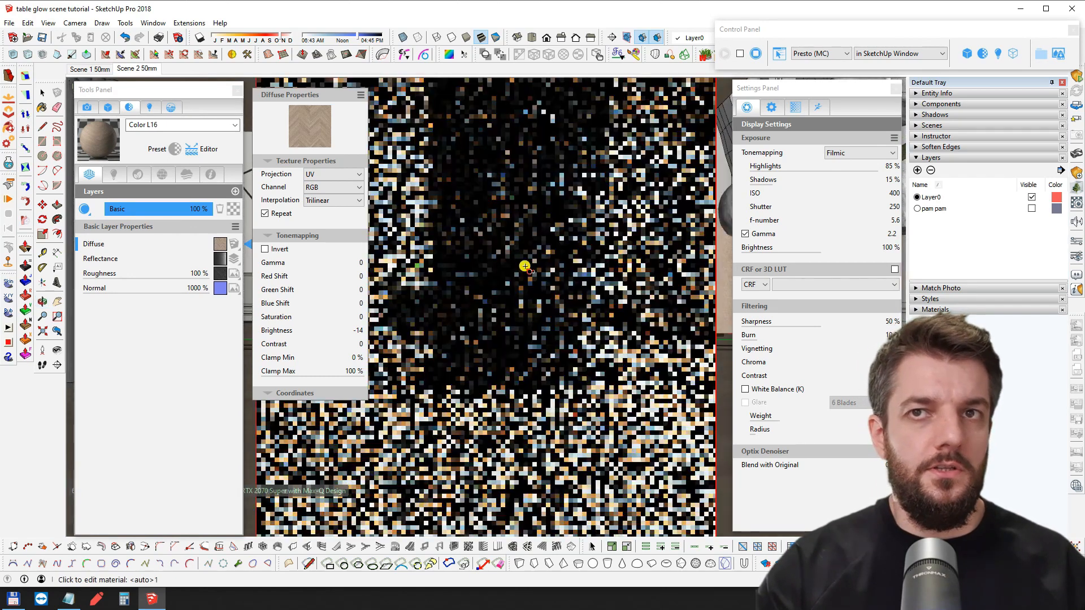
middle_click_drag(525, 266, 533, 322)
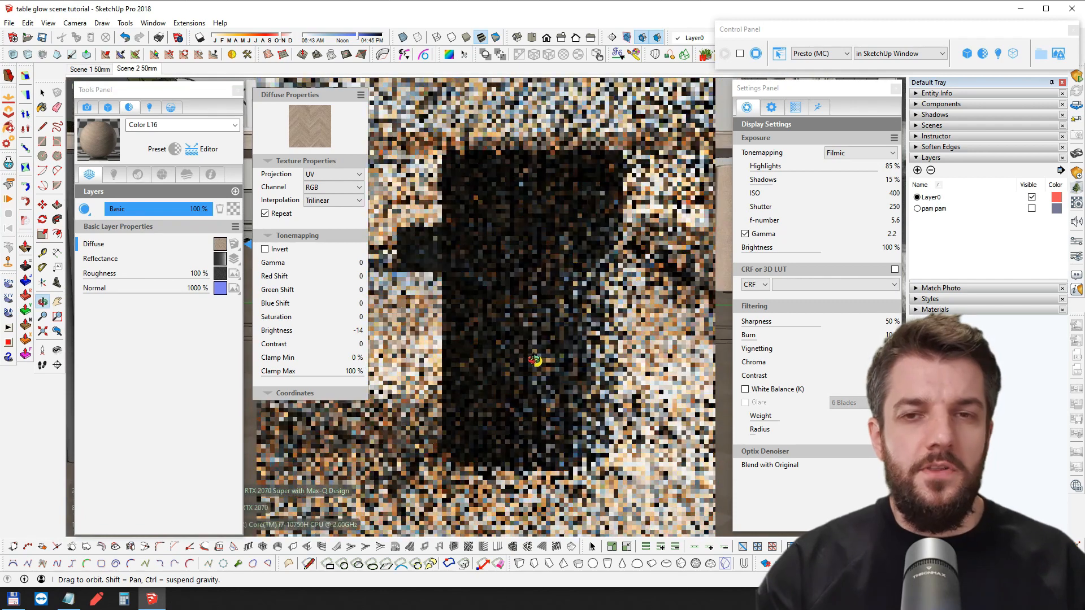
middle_click_drag(534, 351, 540, 388)
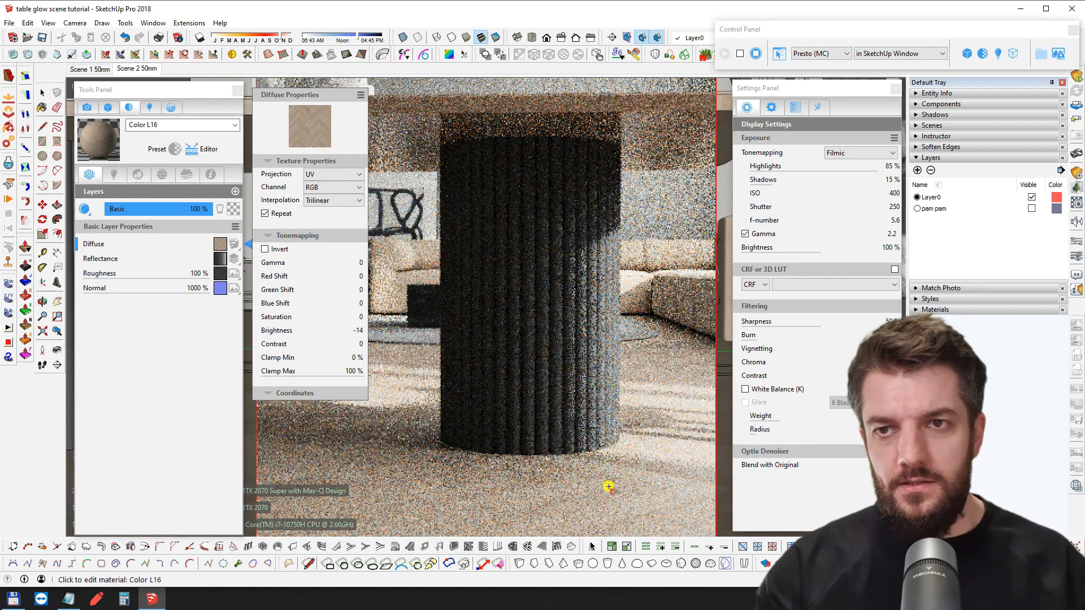
middle_click_drag(537, 423, 477, 424)
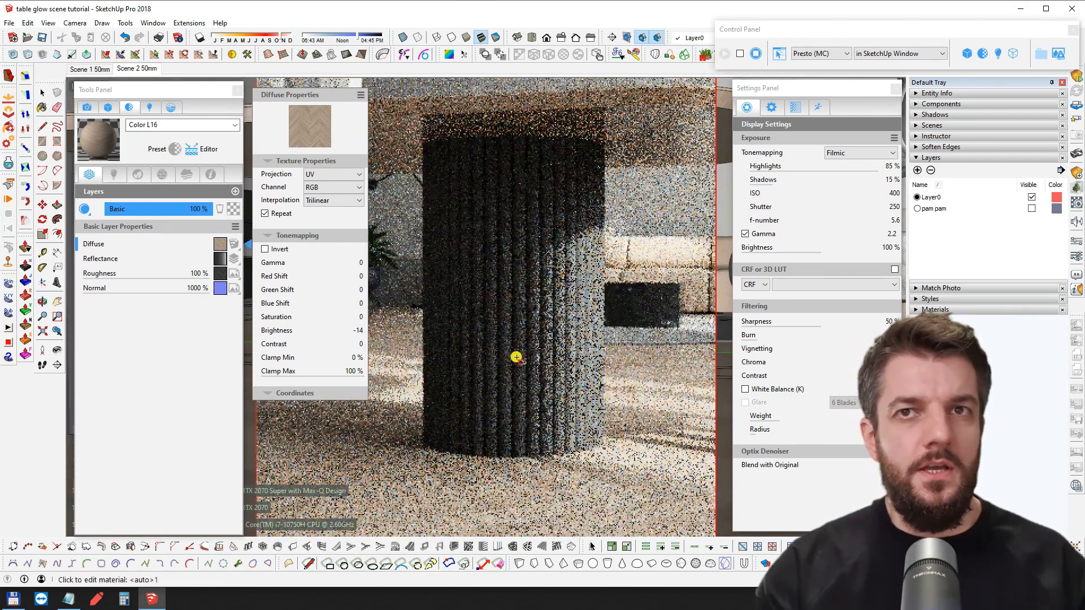
Reset the curtain's Material~17 to a preset and choose the Thin Translucent preset for it
scroll(516, 357, "down", 4)
middle_click_drag(473, 307, 520, 360, "shift")
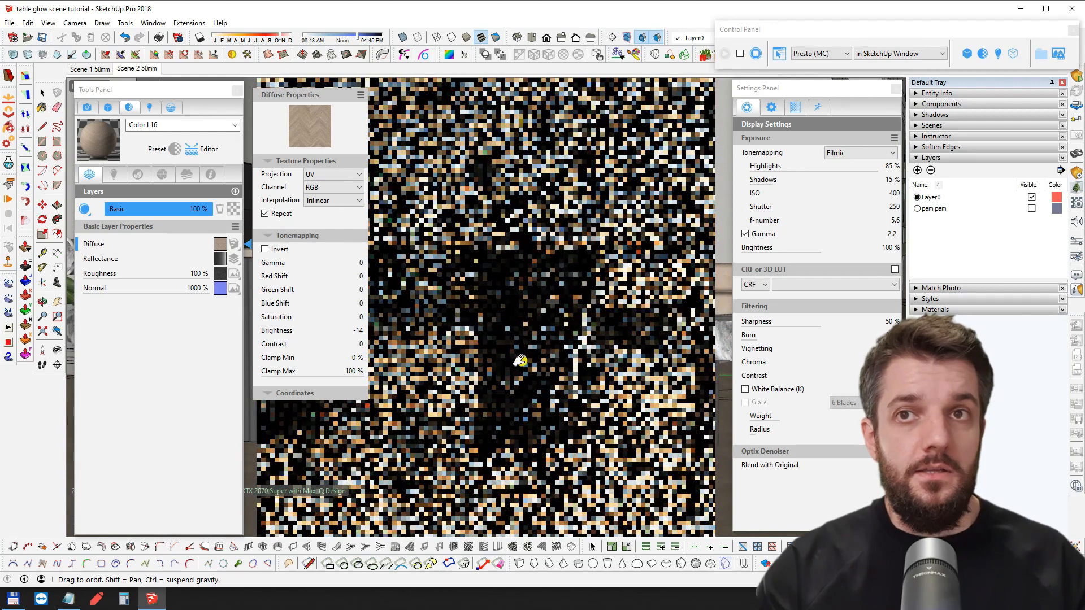
middle_click_drag(566, 289, 514, 323)
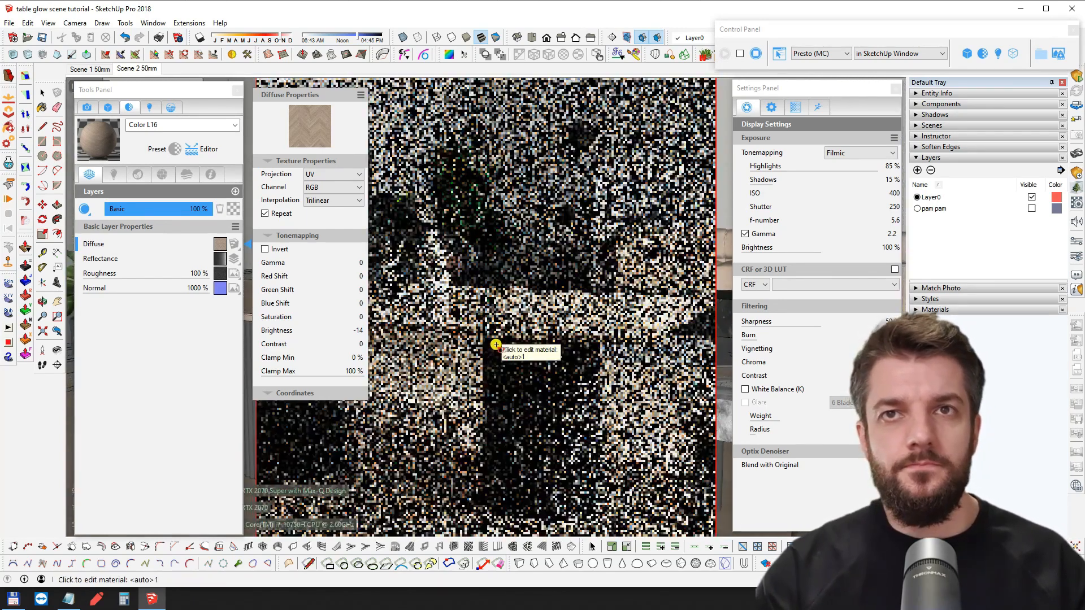
middle_click_drag(525, 321, 566, 279)
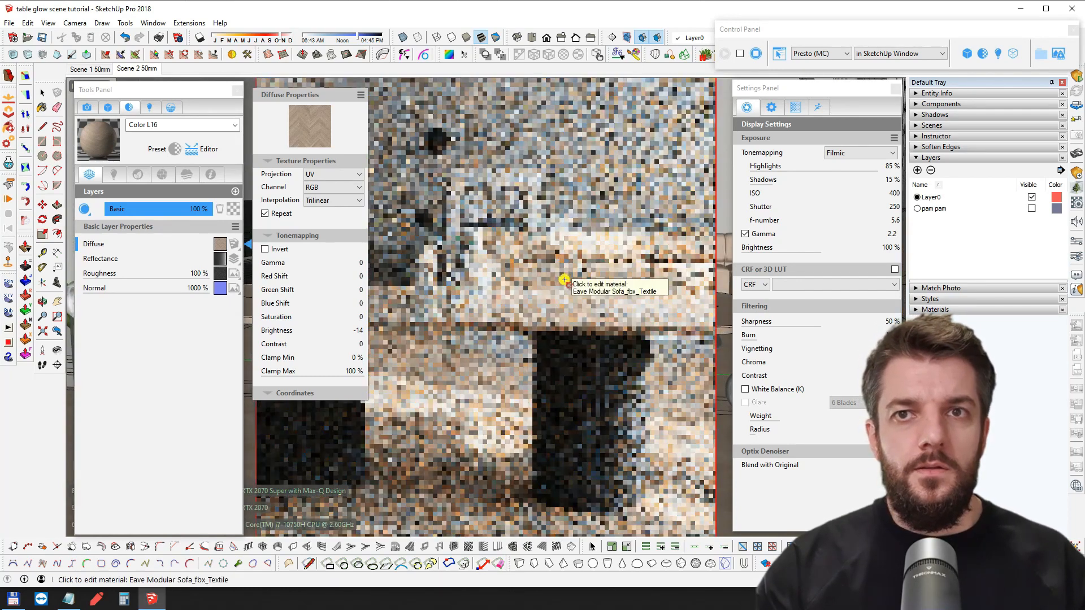
mouse_move(465, 364)
middle_mouse_down()
mouse_move(639, 365)
mouse_move(455, 361)
middle_mouse_up()
middle_click_drag(455, 320, 527, 319)
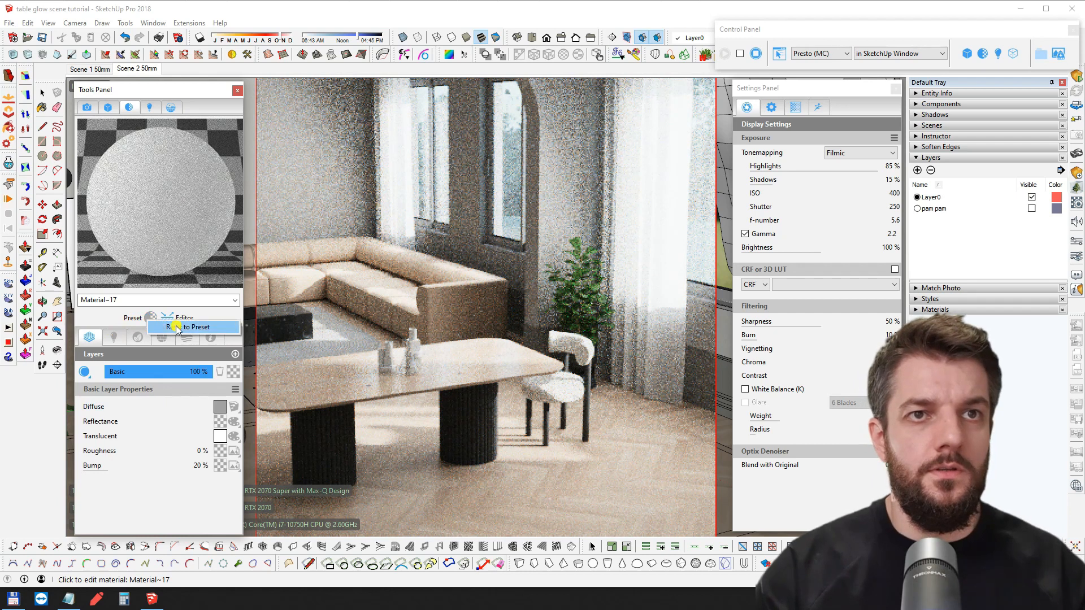
left_click(150, 319)
left_click(235, 332)
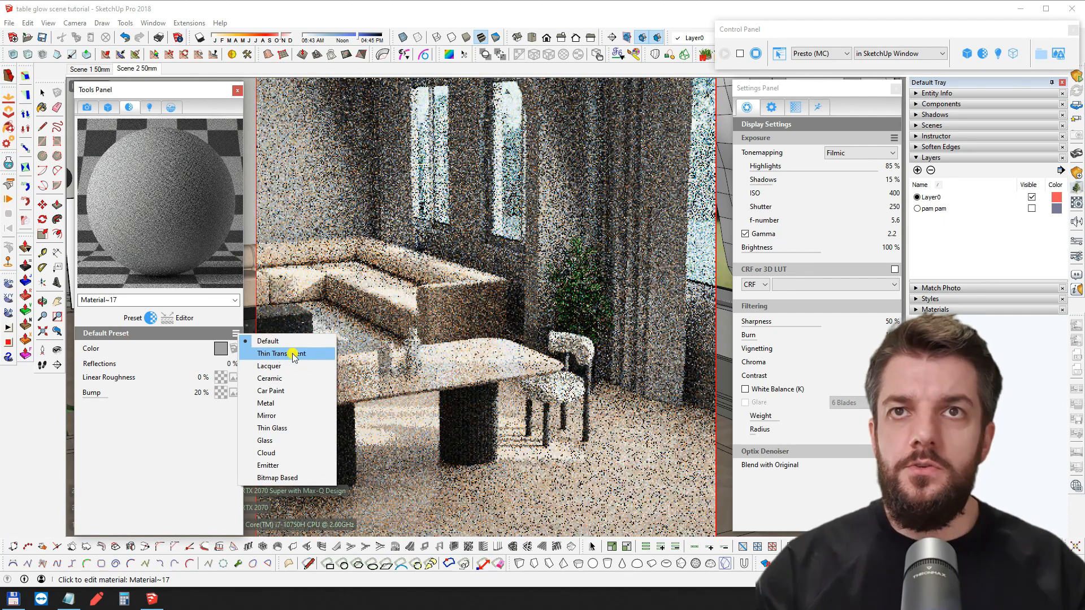
left_click(293, 354)
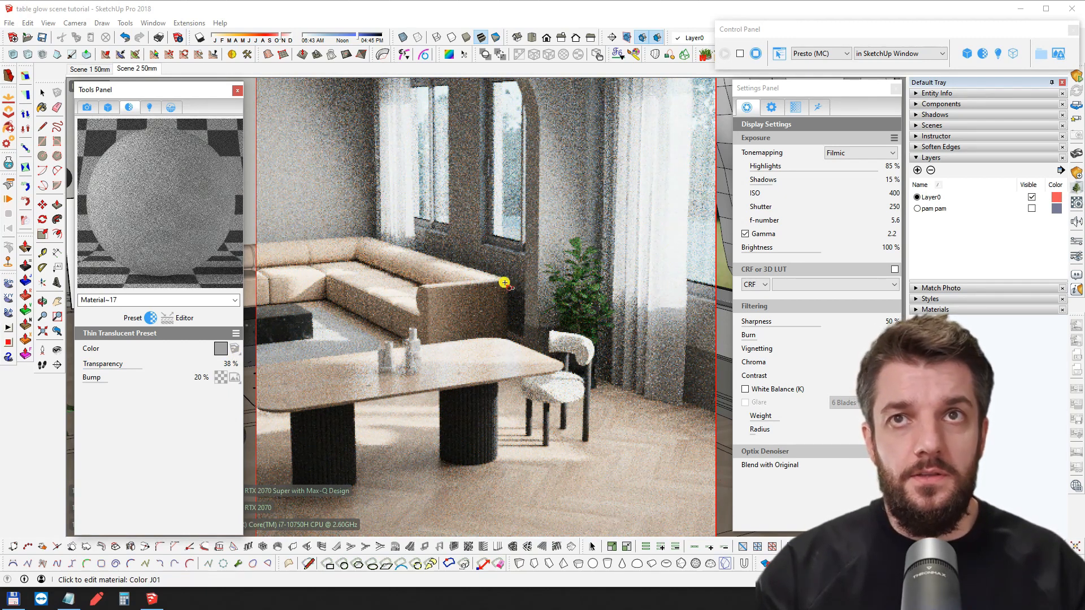
Load the sofa's Eave Modular Sofa_fbx_Textile material to inspect its layers, and view the dining room's front in the render
middle_click_drag(453, 283, 413, 285)
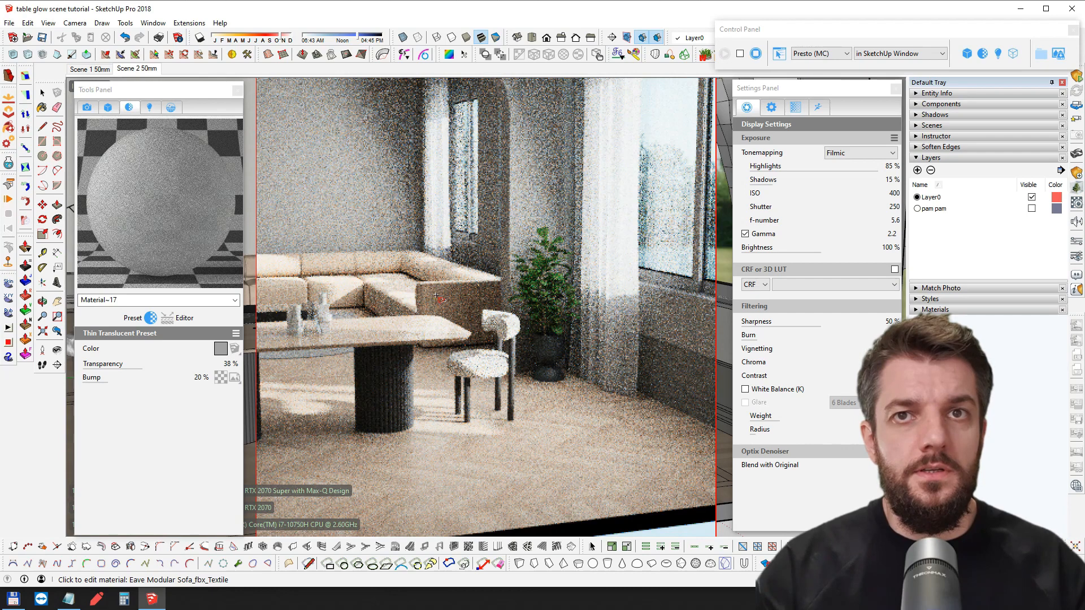
left_click(436, 295)
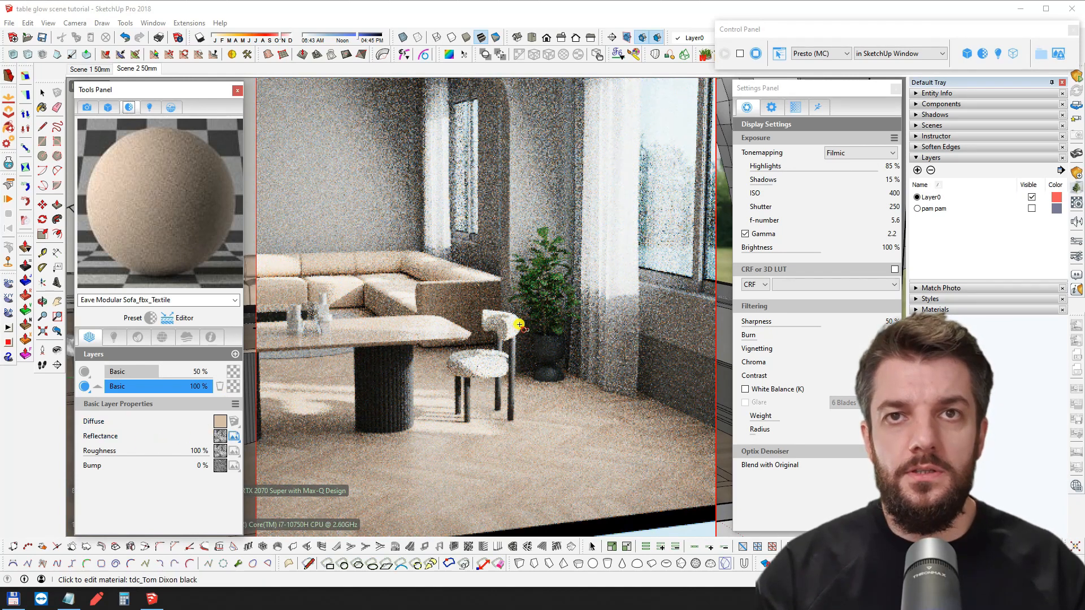
middle_click_drag(384, 288, 394, 312)
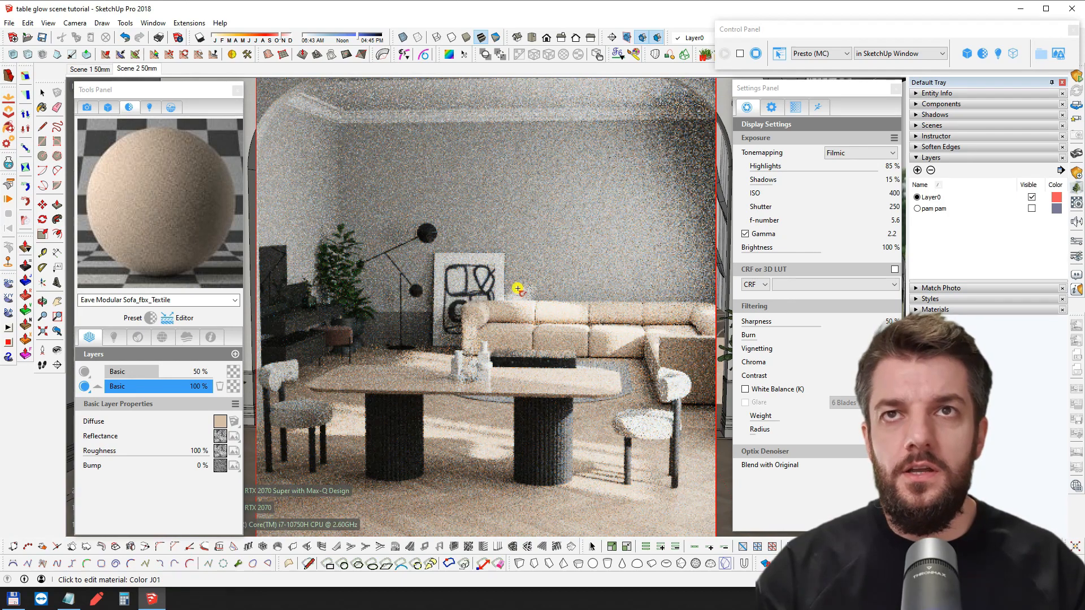
middle_click_drag(429, 304, 452, 288)
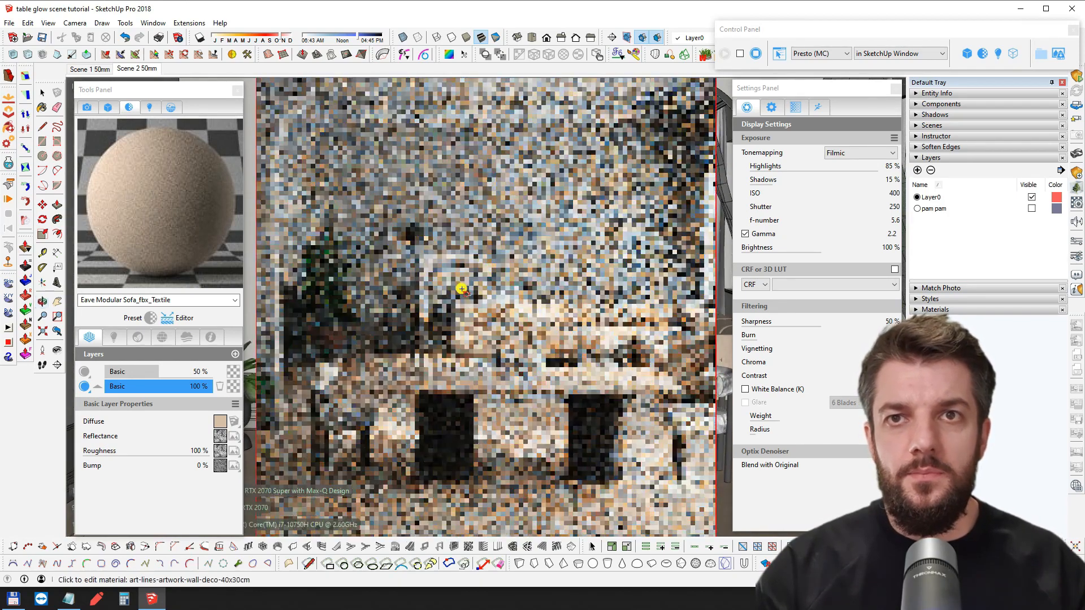
Load the pouf loft_vray32751a material and inspect its base layer's two diffuse layers and reflectance
middle_click_drag(491, 321, 482, 328)
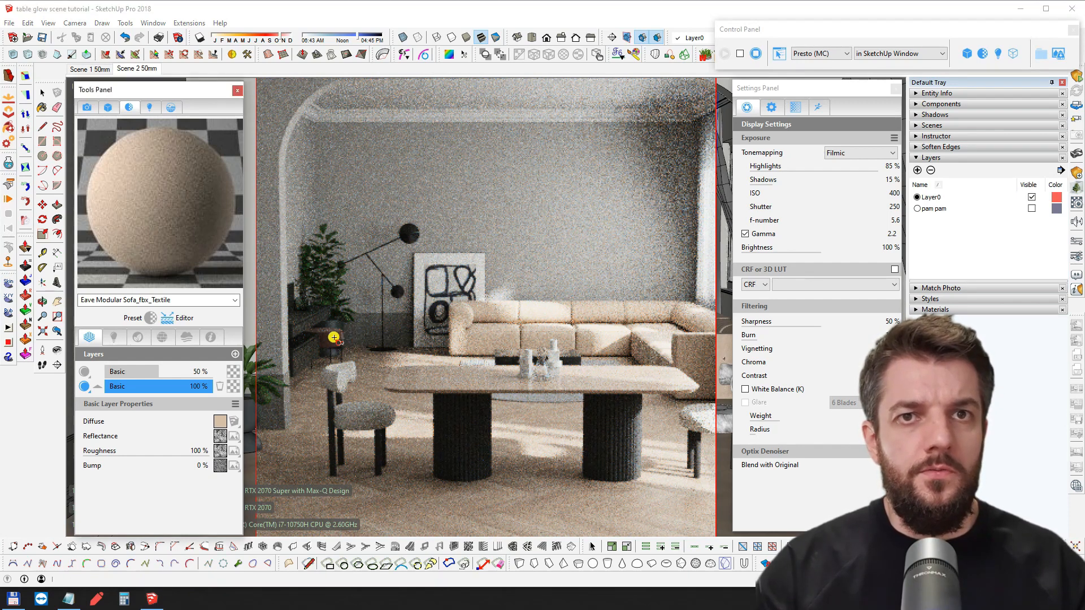
left_click(327, 333)
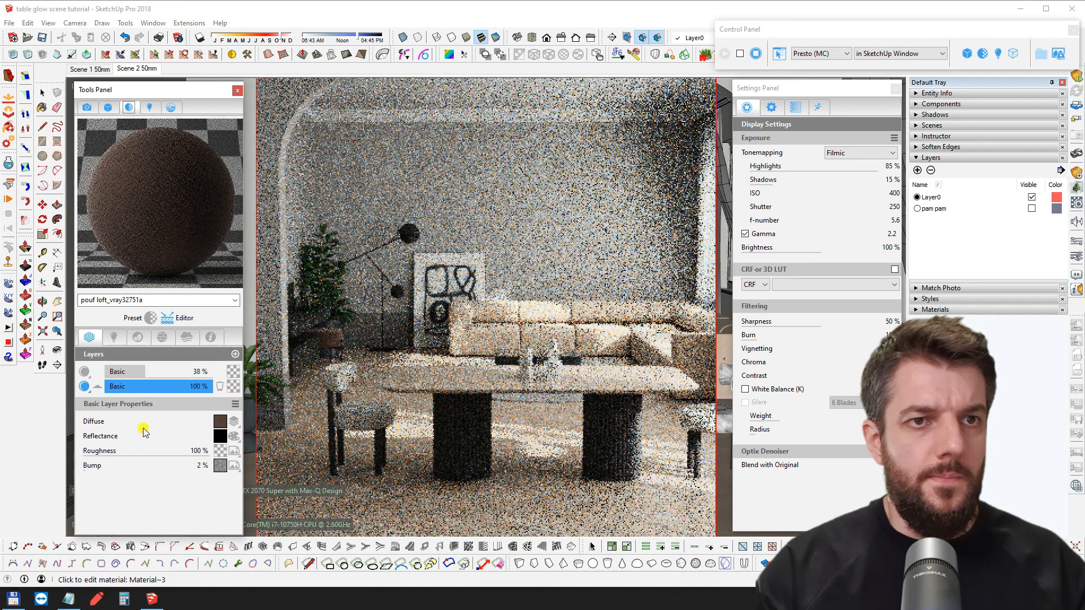
left_click(134, 424)
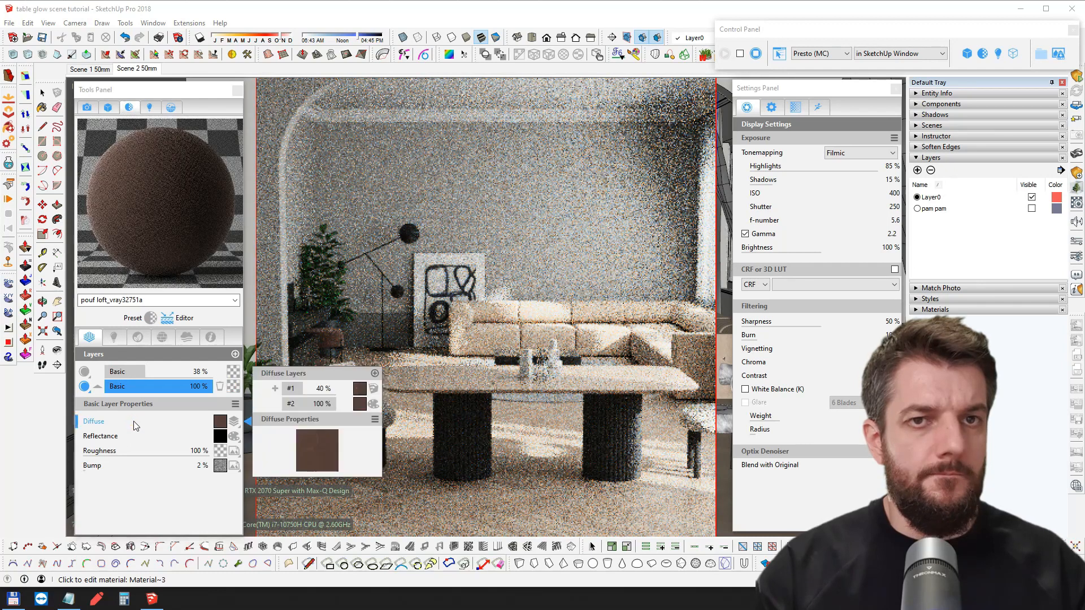
left_click(303, 404)
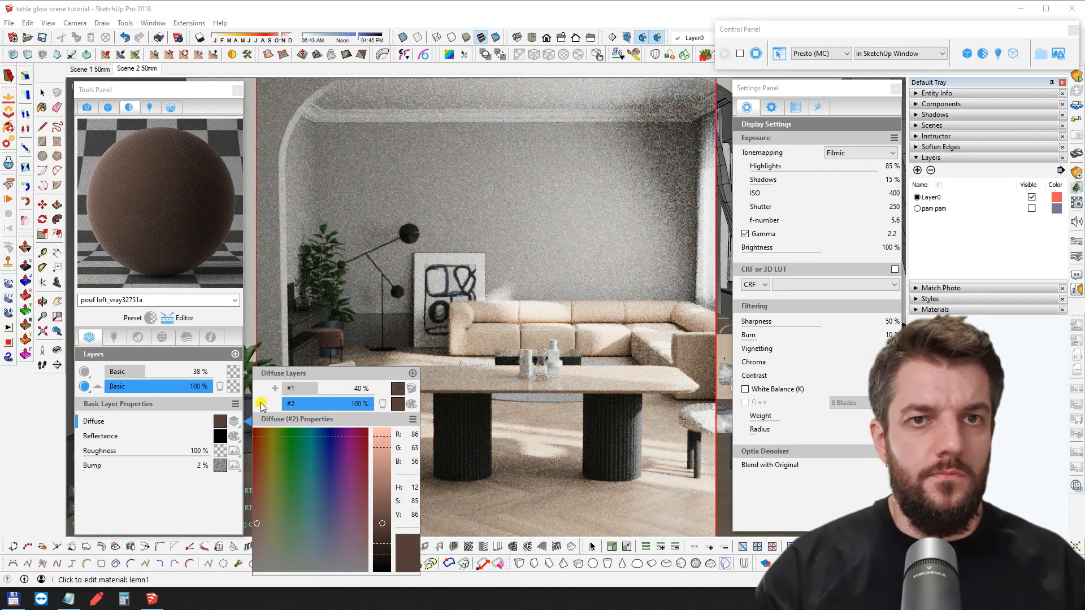
left_click(301, 390)
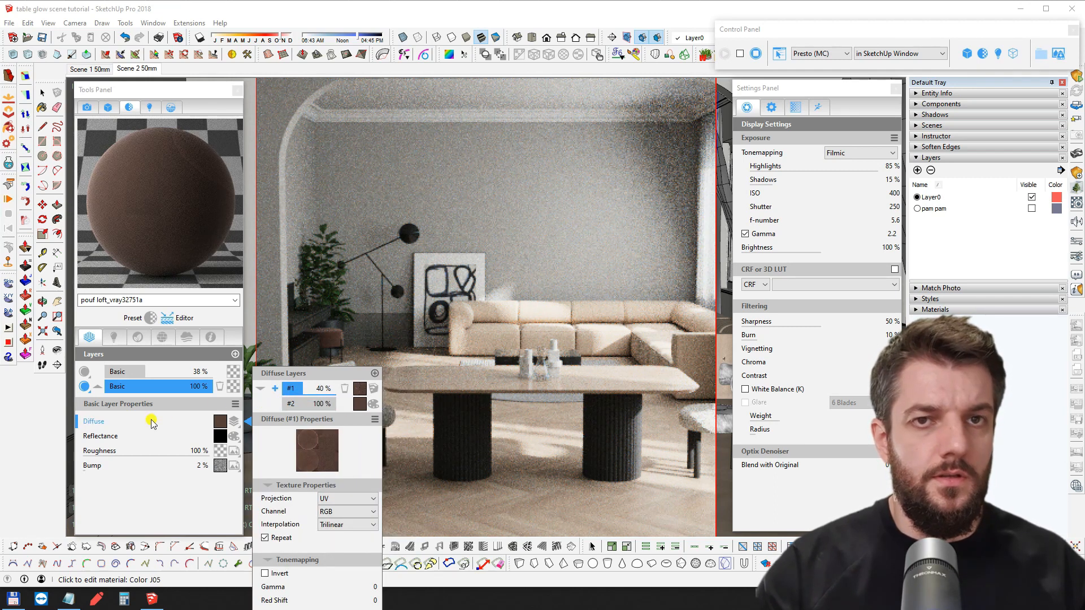
left_click(129, 439)
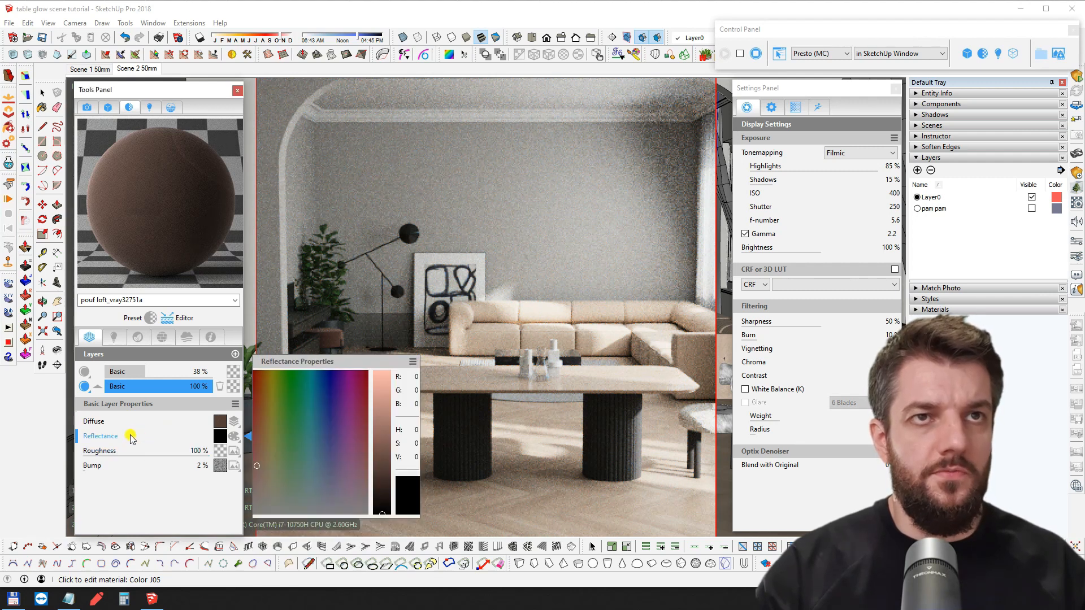
Inspect the pouf material's upper Basic layer and the Fresnel Ramp parameters of its diffuse
left_click(129, 373)
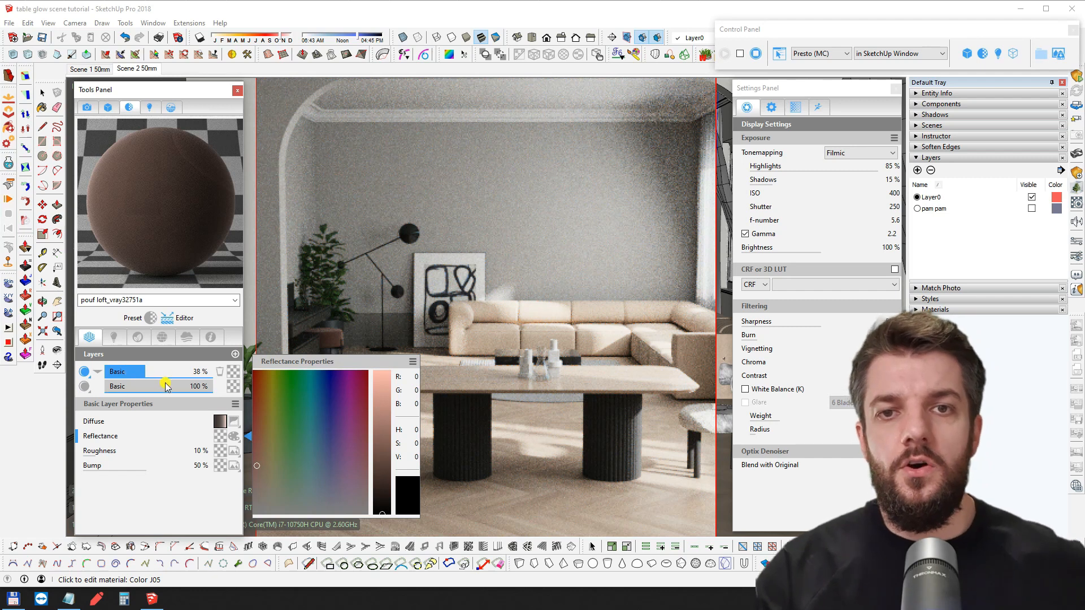
left_click(130, 423)
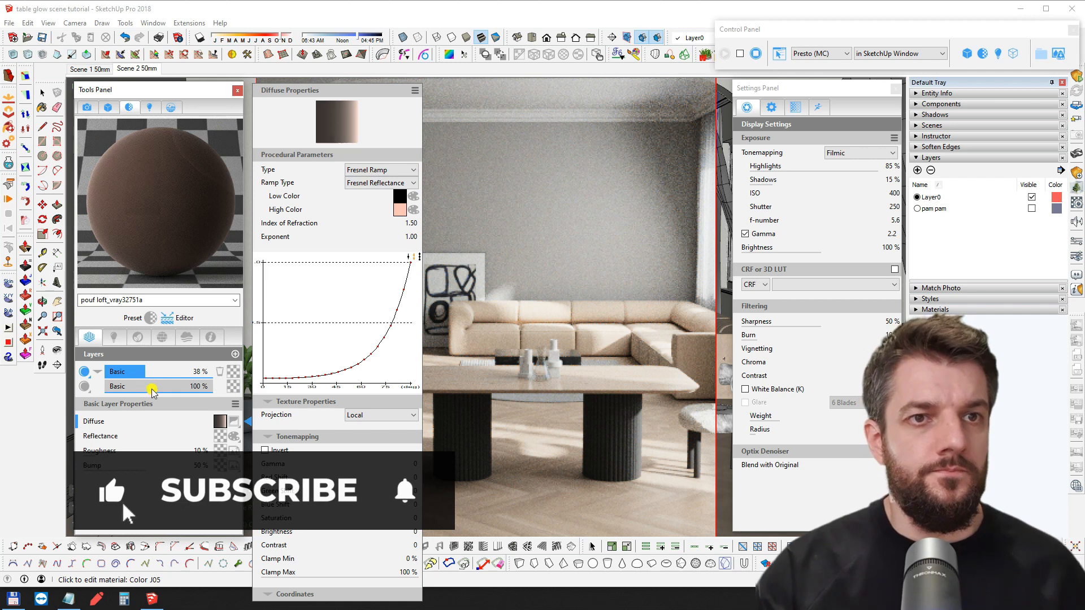
left_click(132, 431)
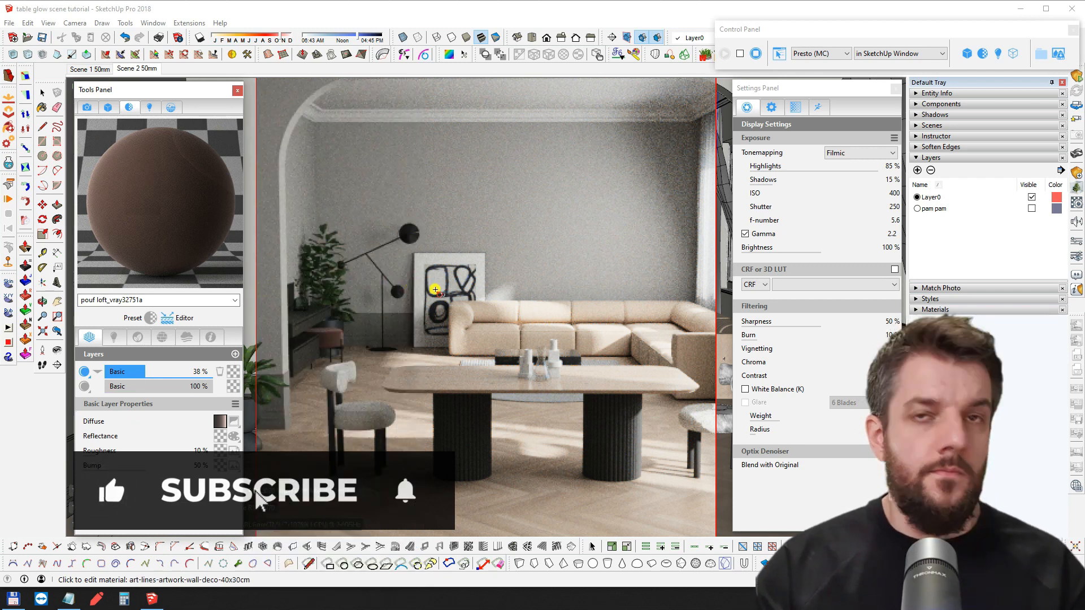
Load the [Color M01]1 material from the curved panels outside the window to inspect its emitter settings
middle_click_drag(456, 303, 489, 294)
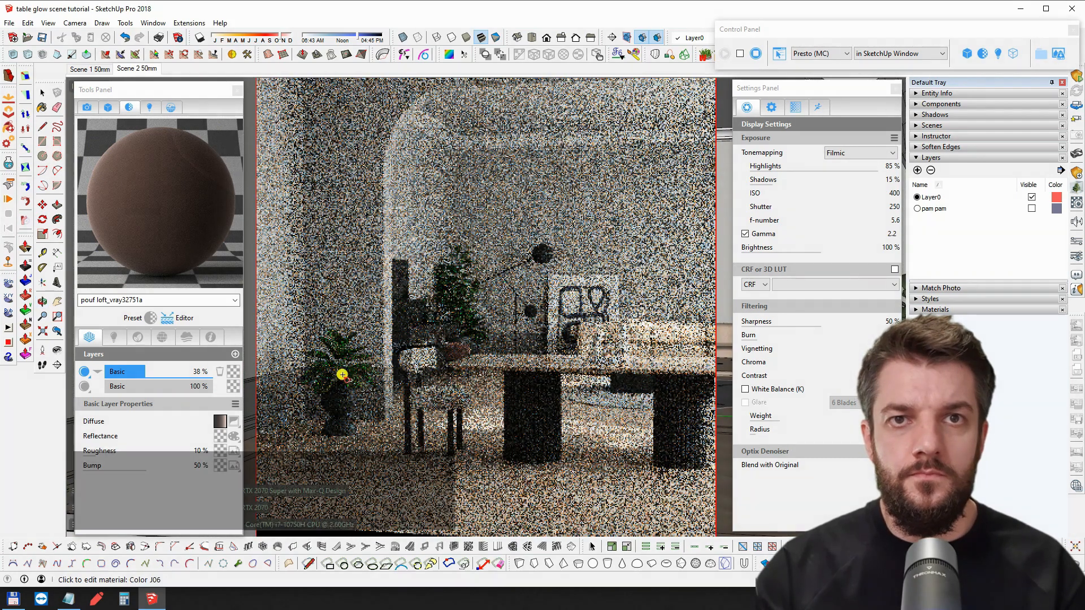
middle_click_drag(576, 366, 602, 367)
middle_click_drag(603, 367, 556, 373, "shift")
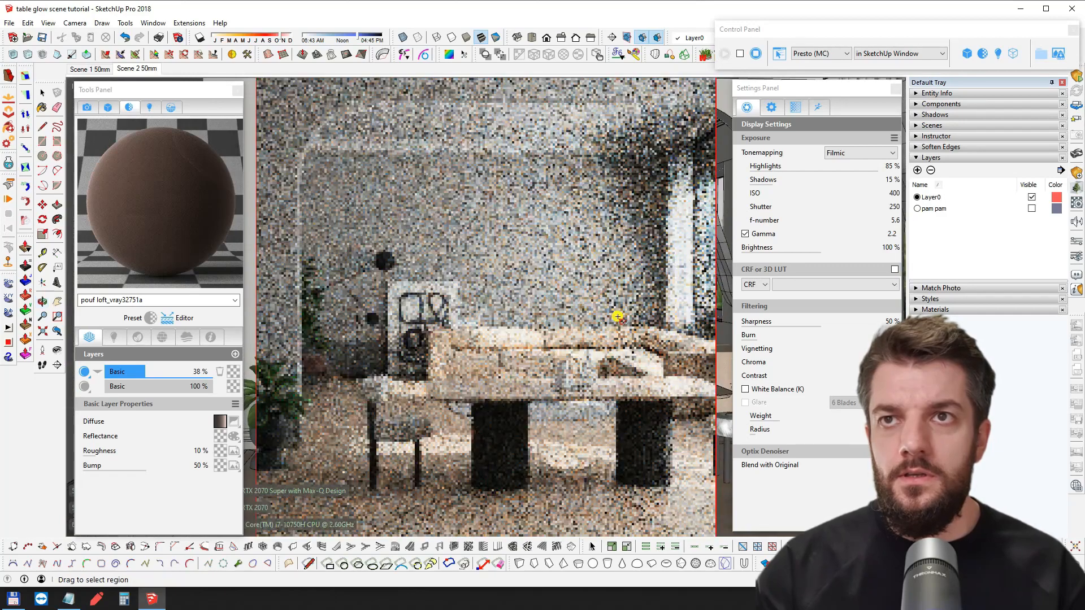
middle_click_drag(551, 319, 467, 298)
left_click_drag(467, 298, 476, 298, "shift")
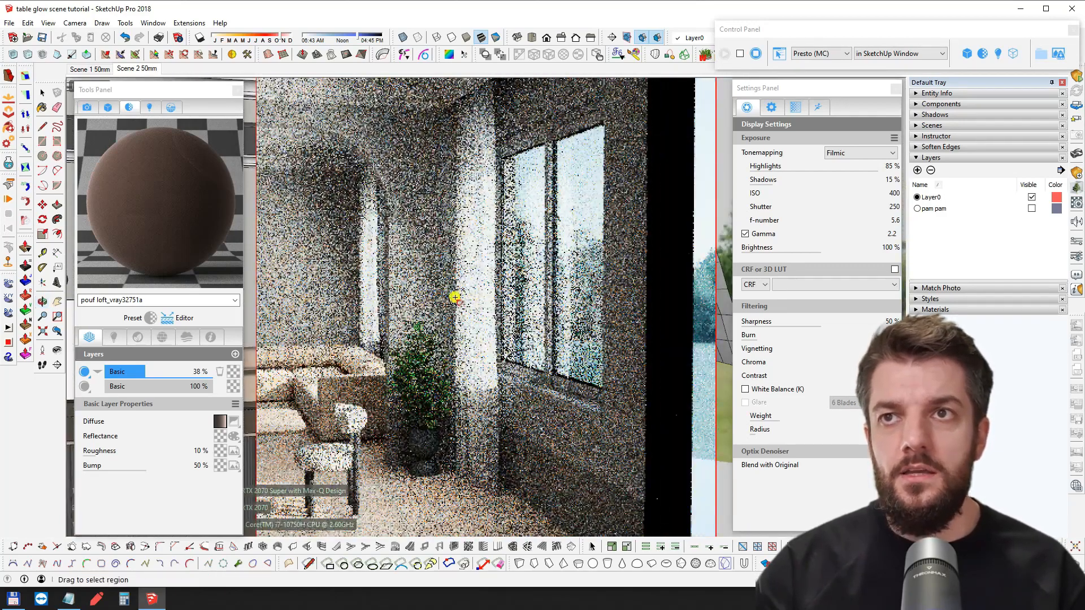
left_click_drag(794, 89, 974, 91)
middle_click_drag(416, 267, 512, 260)
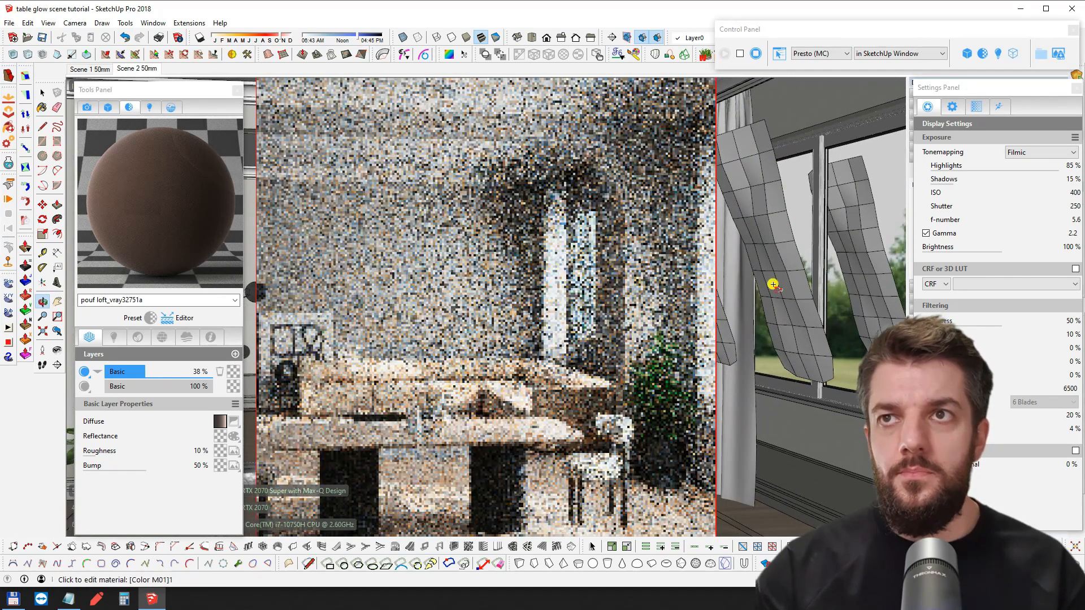
left_click(757, 221)
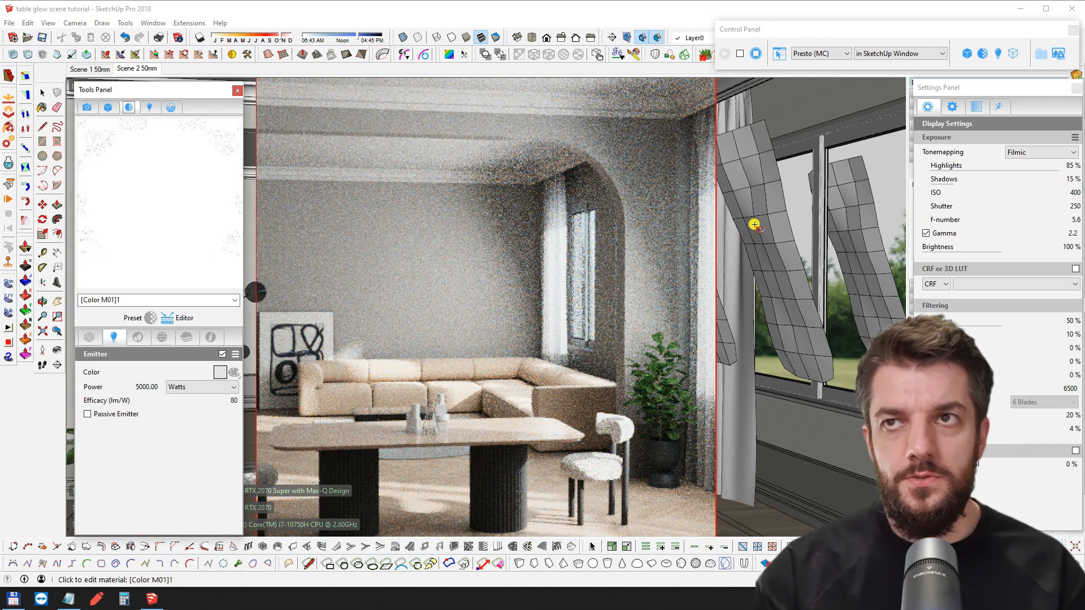
Select the curved light panel group outside the window and view its camera, reflection and shadow visibility options
left_click(43, 93)
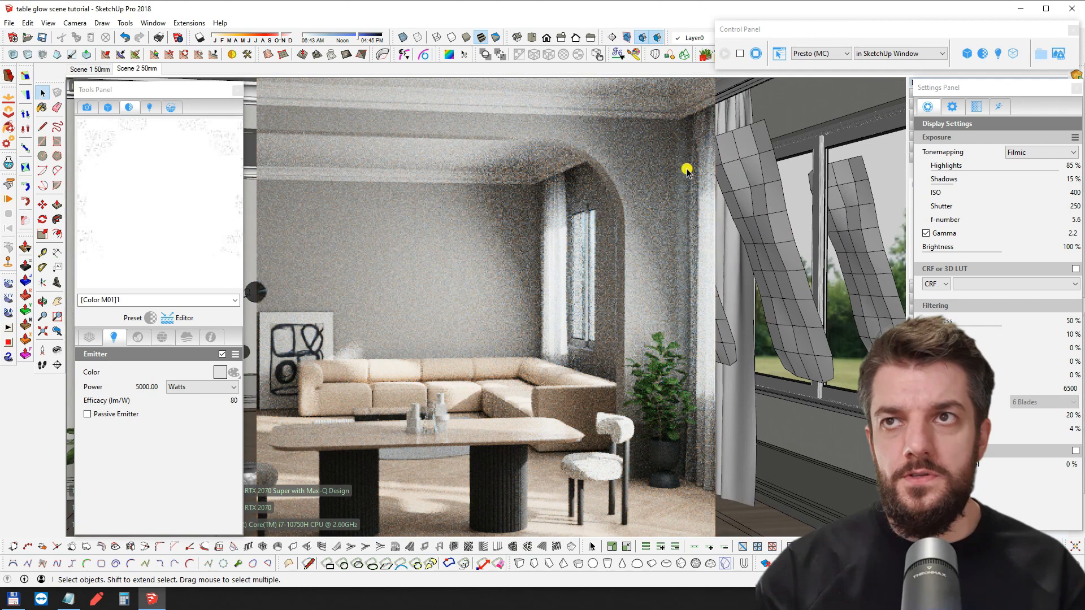
left_click(737, 171)
left_click(108, 108)
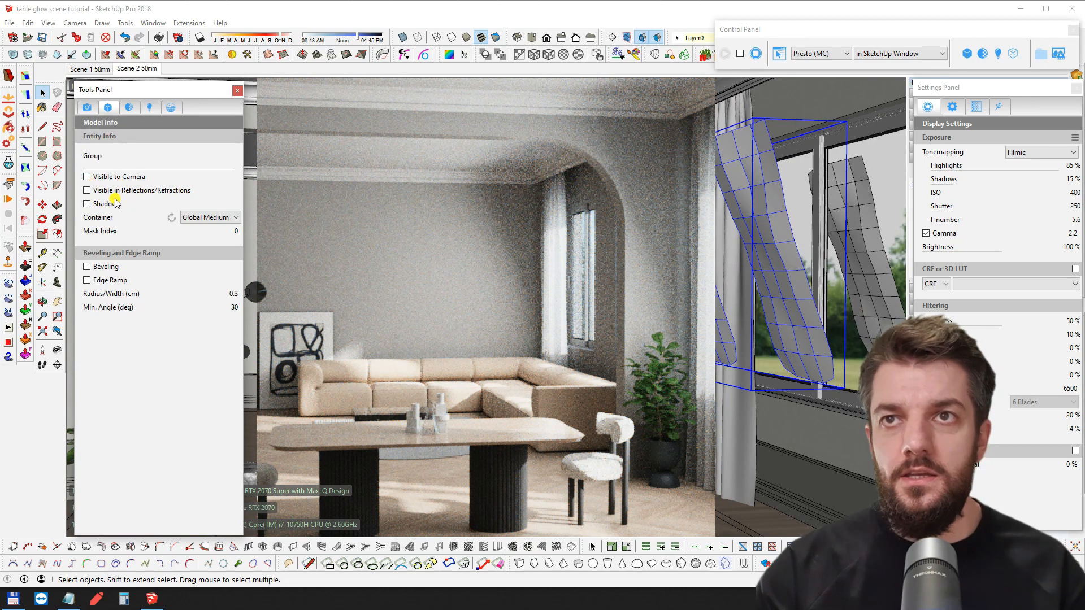
Examine the render around the potted plant by the dining wall and the floor lamp corner with the pouf
left_click(87, 108)
mouse_move(373, 318)
middle_mouse_down()
mouse_move(435, 311)
mouse_move(417, 310)
middle_mouse_up()
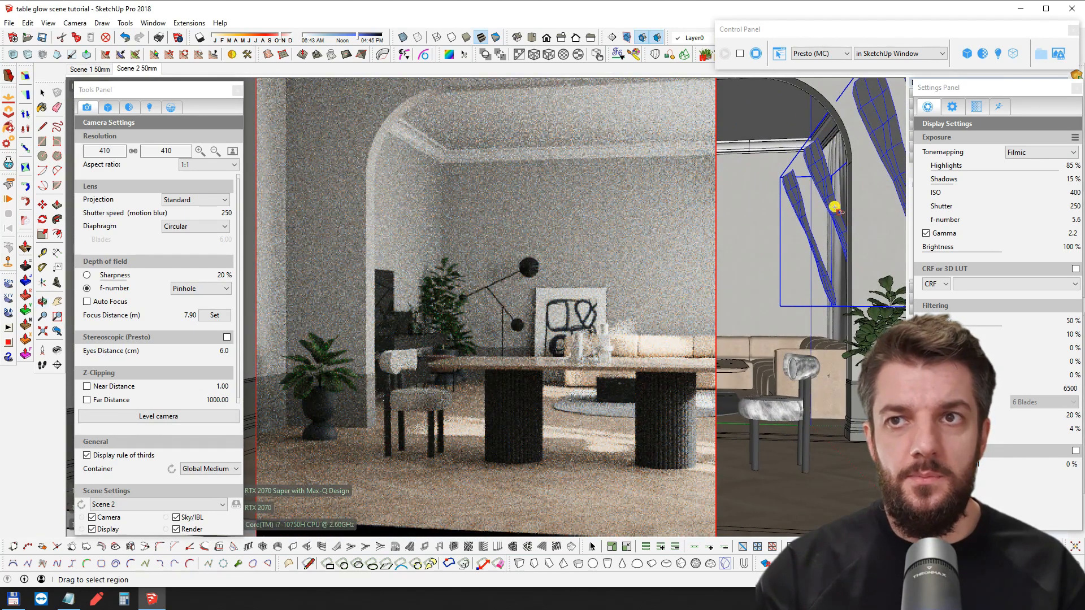
middle_click_drag(594, 281, 562, 286)
middle_click_drag(418, 332, 518, 322)
scroll(357, 368, "up", 2)
scroll(356, 368, "up", 4)
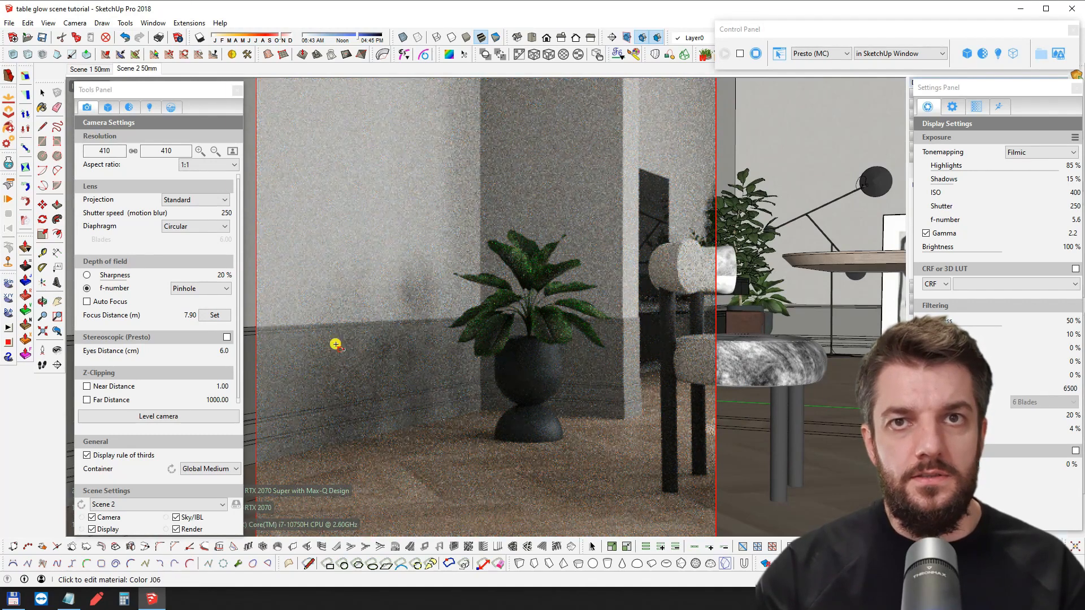
mouse_move(391, 283)
middle_mouse_down()
mouse_move(482, 278)
mouse_move(436, 289)
mouse_move(558, 258)
mouse_move(582, 235)
middle_mouse_up()
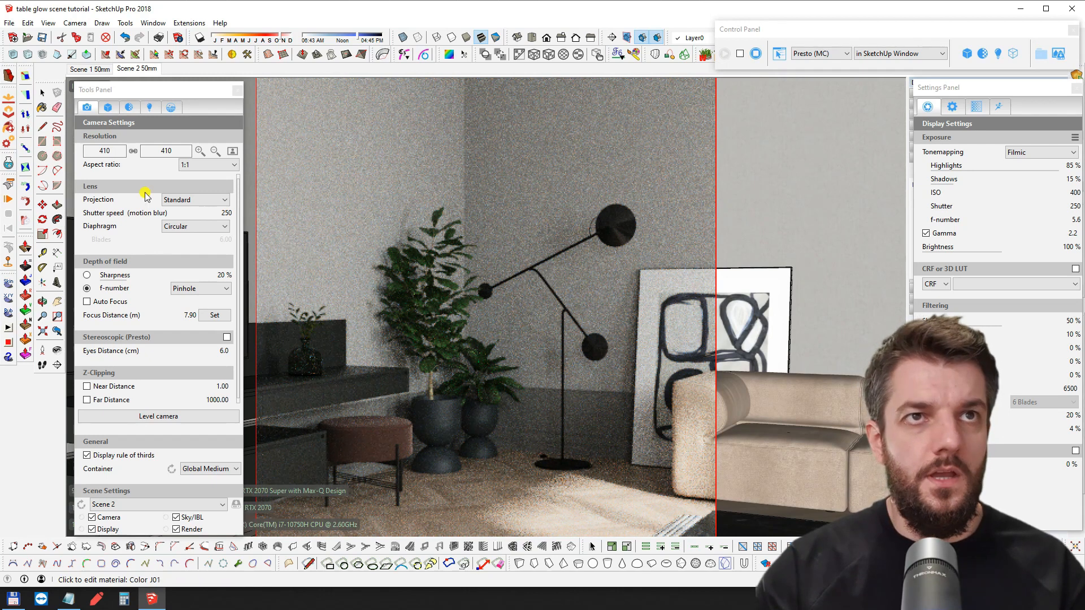
Inspect the environment's Manual Sun settings, including the emittance options, soft shadow multiplier, and ground and sky values
left_click(170, 108)
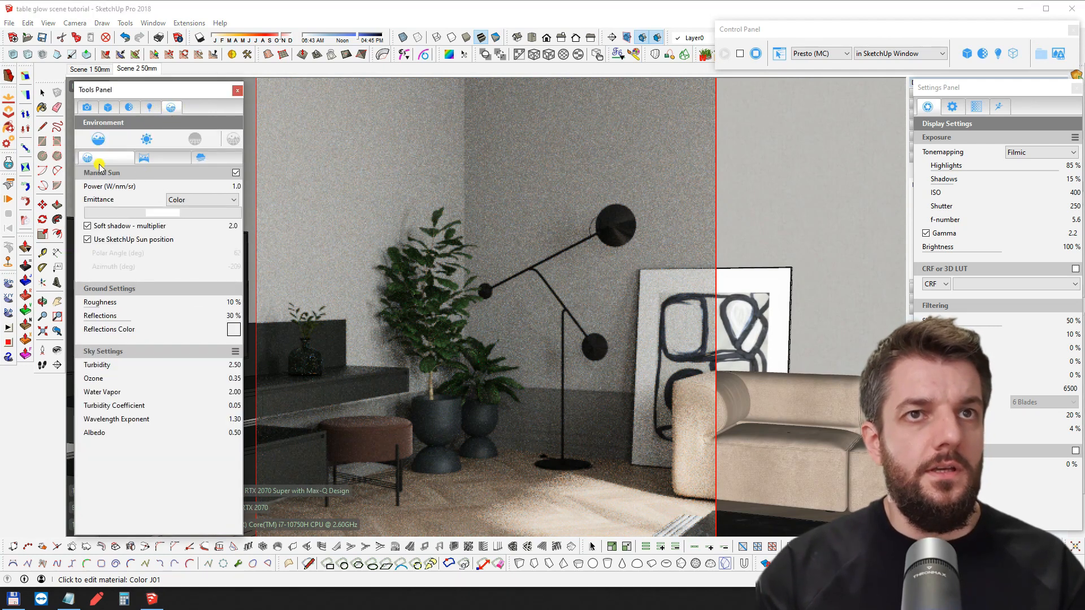
left_click(236, 173)
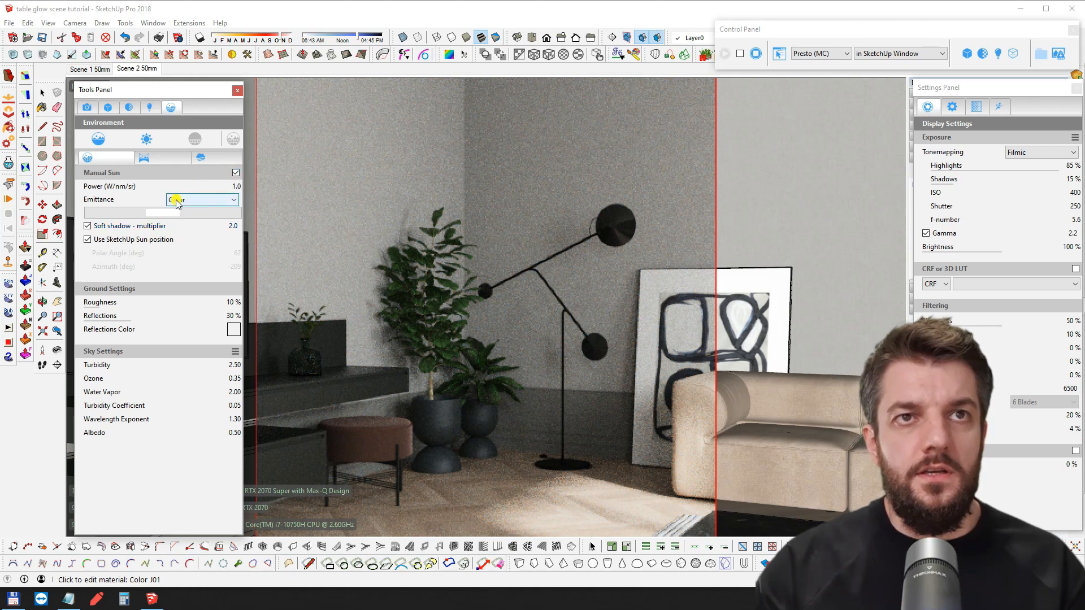
mouse_move(557, 262)
middle_mouse_down()
mouse_move(566, 265)
mouse_move(503, 268)
mouse_move(558, 267)
middle_mouse_up()
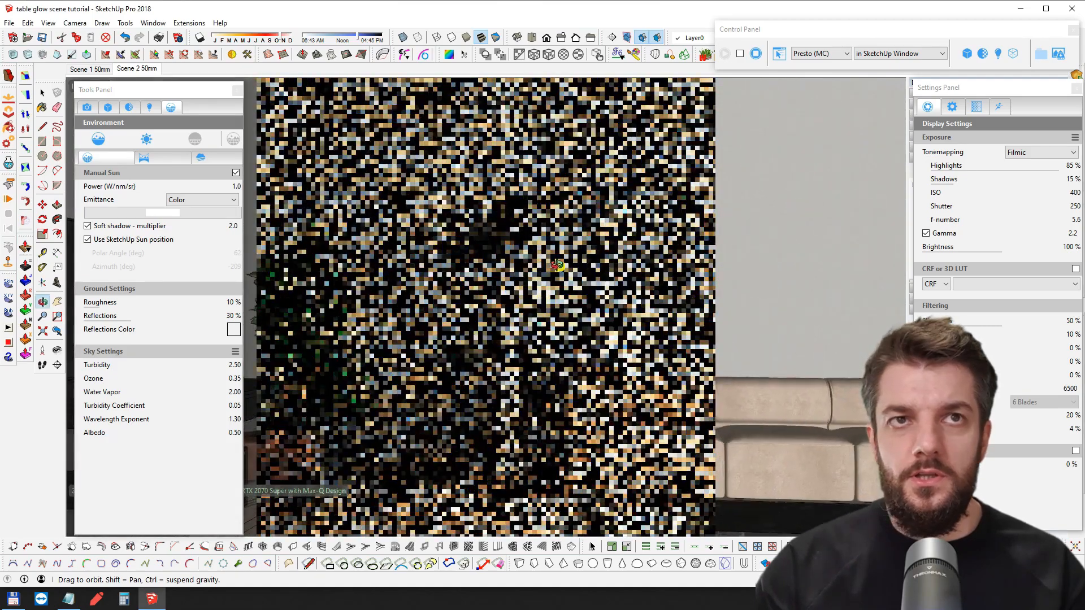
left_click(201, 200)
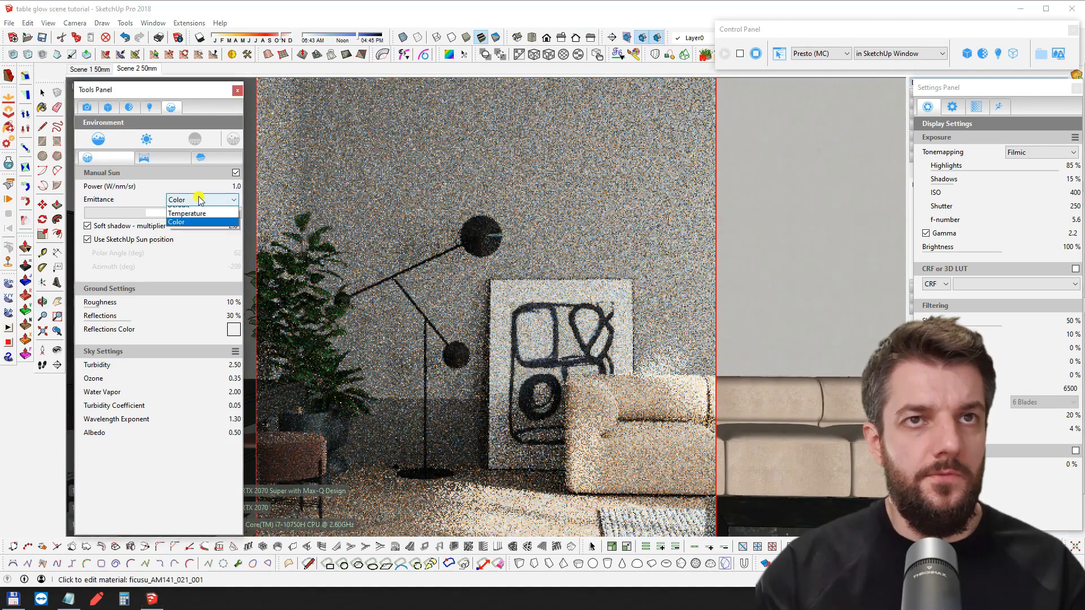
left_click(203, 200)
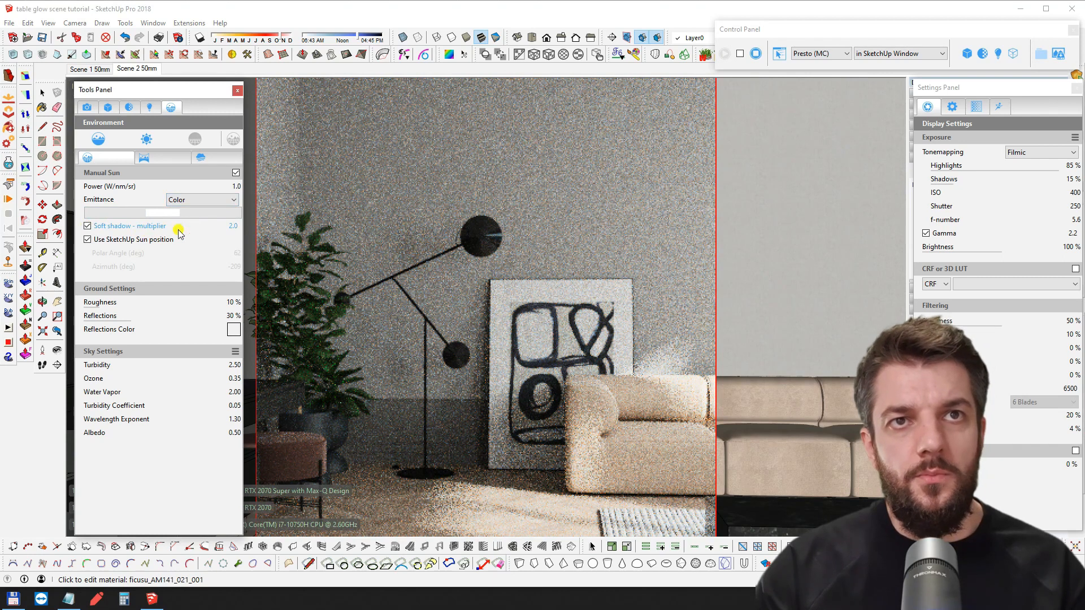
left_click_drag(1010, 90, 829, 93)
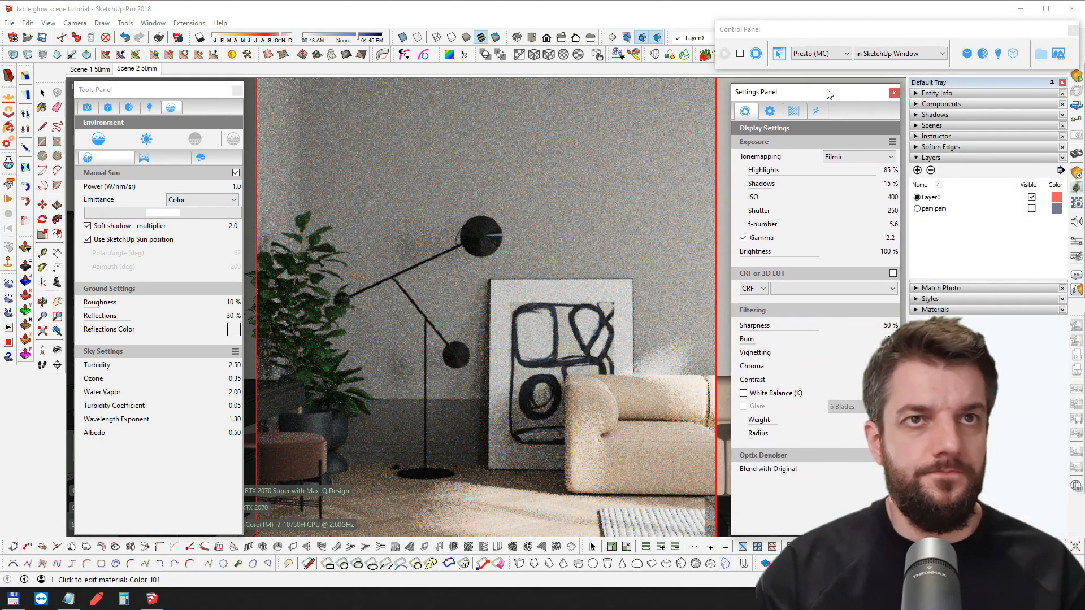
left_click(160, 159)
left_click(106, 158)
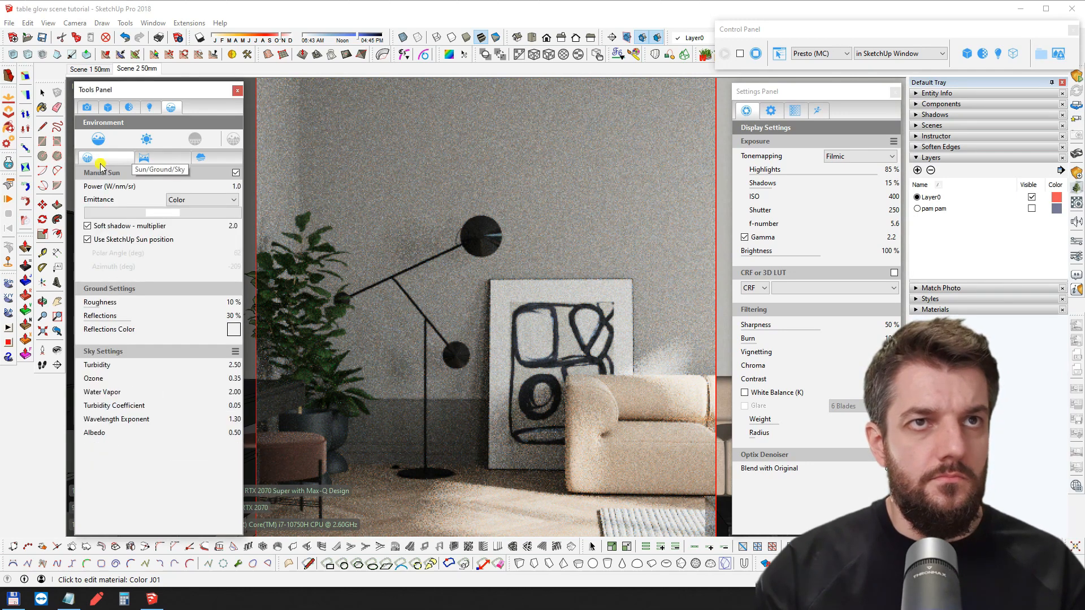
Restore the Scene 2 50mm camera view and make the pam pam layer visible to render the pampas chandelier
middle_click_drag(497, 298, 503, 294)
scroll(498, 287, "down", 5)
middle_click_drag(593, 290, 557, 318)
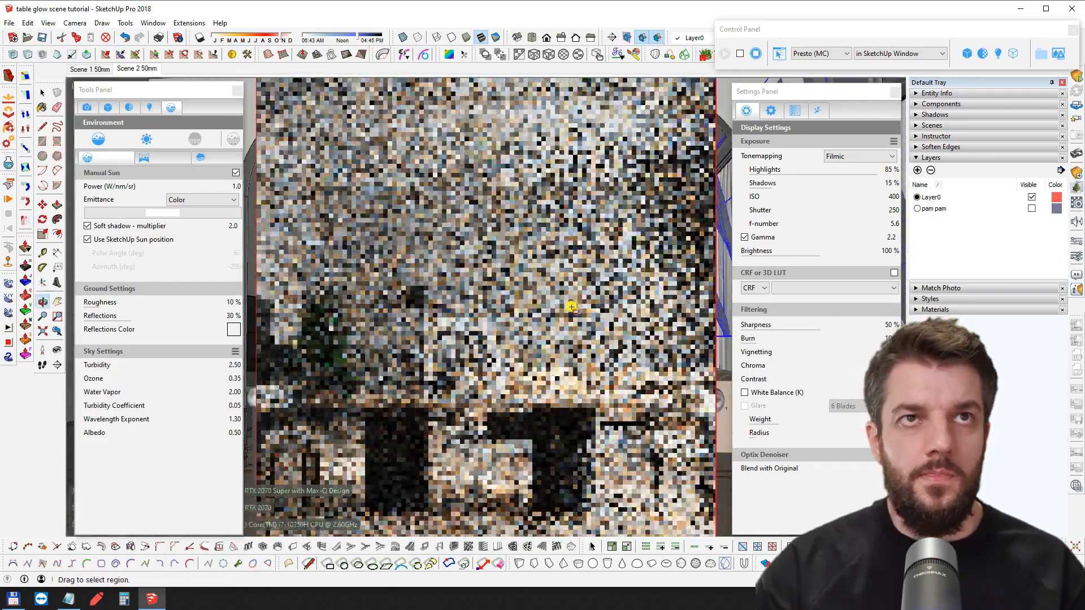
left_click(129, 71)
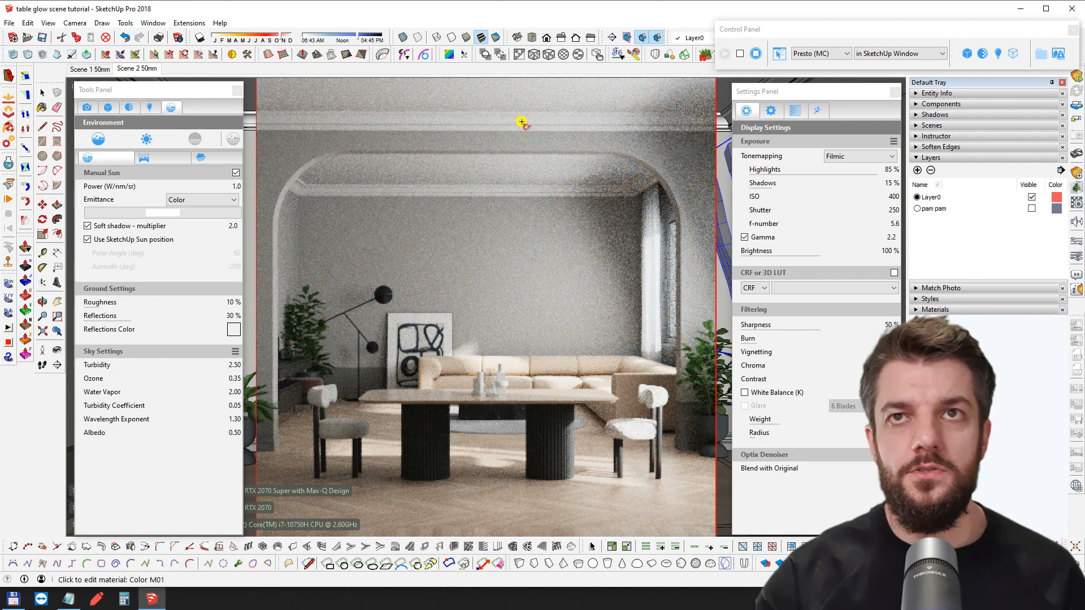
left_click(1032, 209)
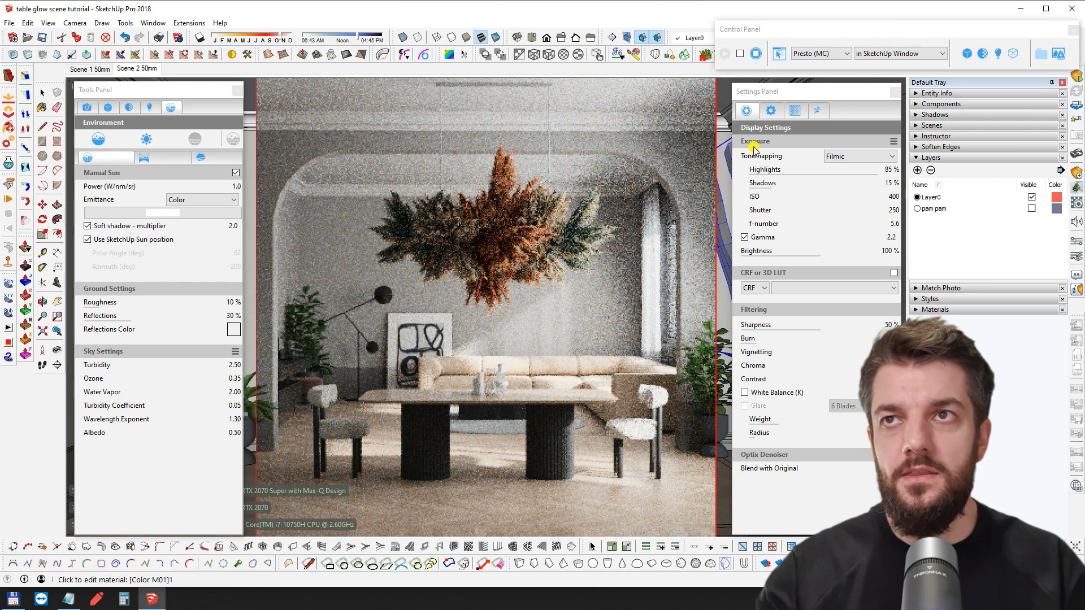
left_click_drag(795, 90, 794, 90)
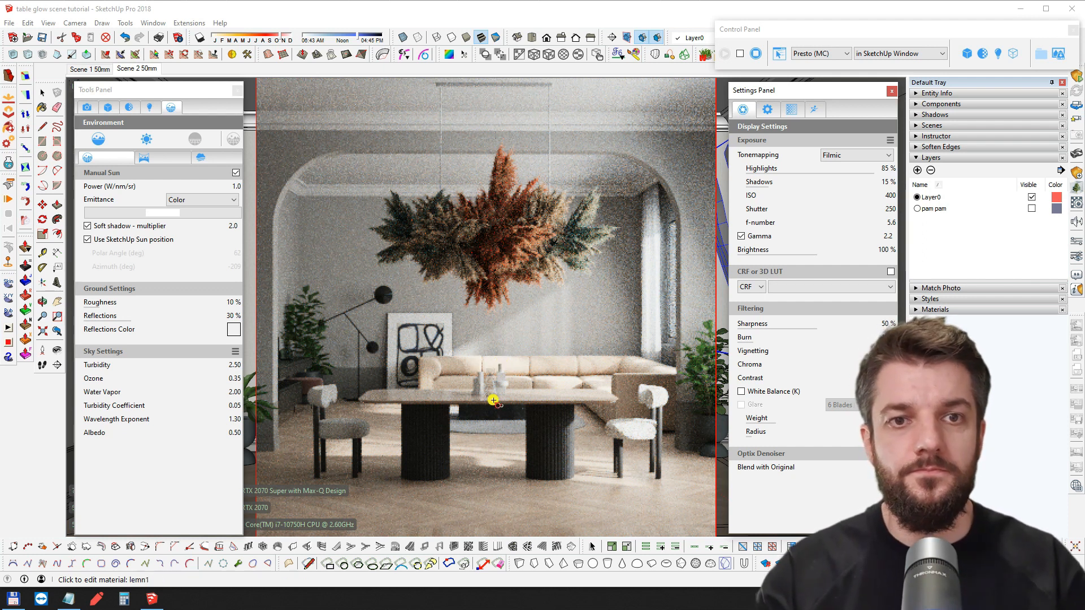
left_click(128, 72)
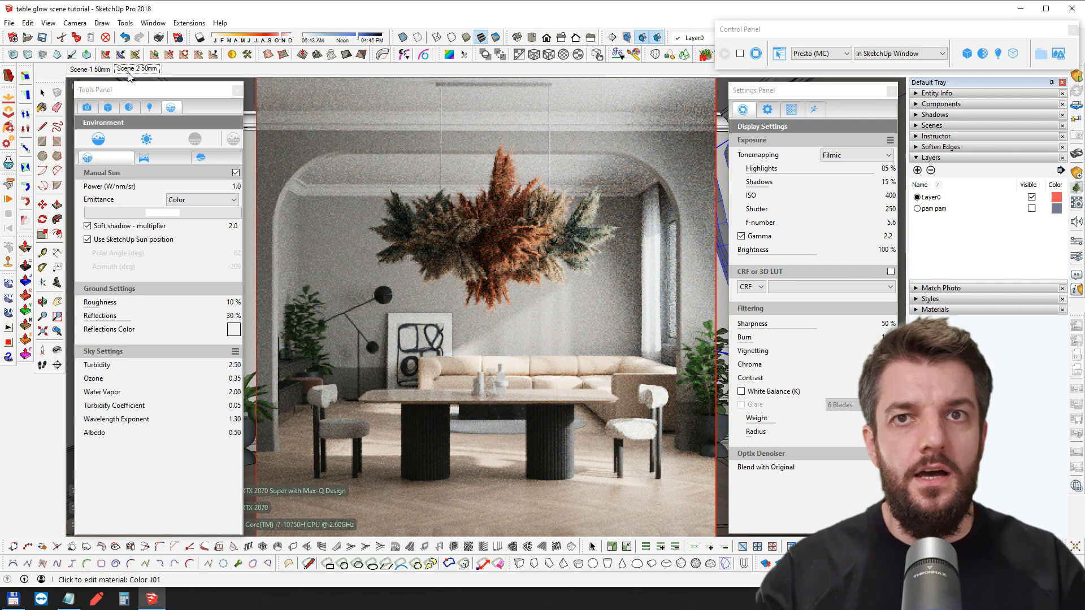
left_click(128, 70)
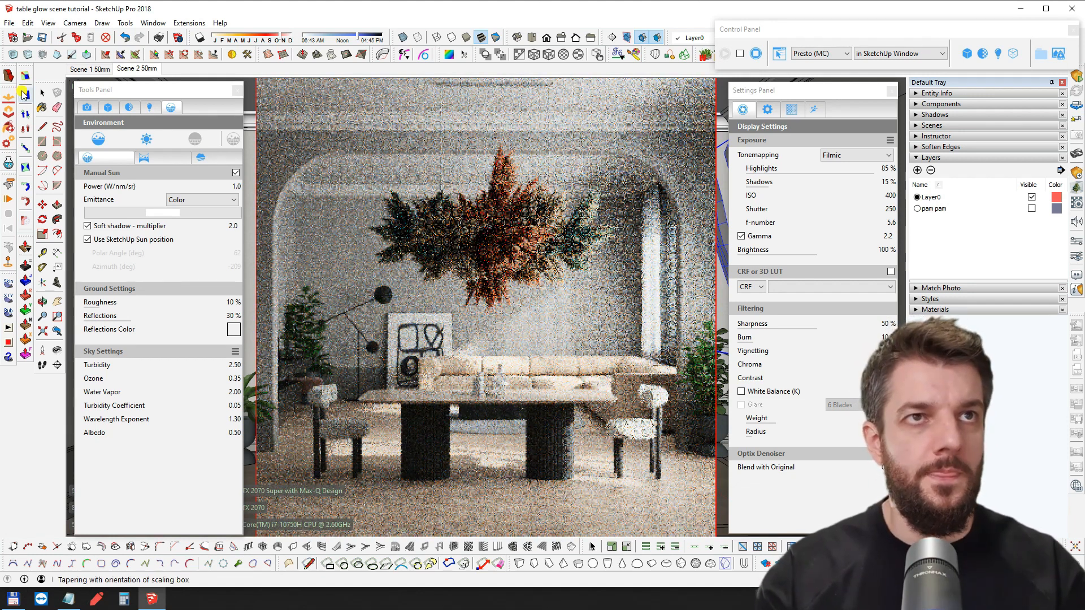
Activate the Zoom tool, and switch to the AOV & FOV visualizator web page in the browser to view lens angles
key("z")
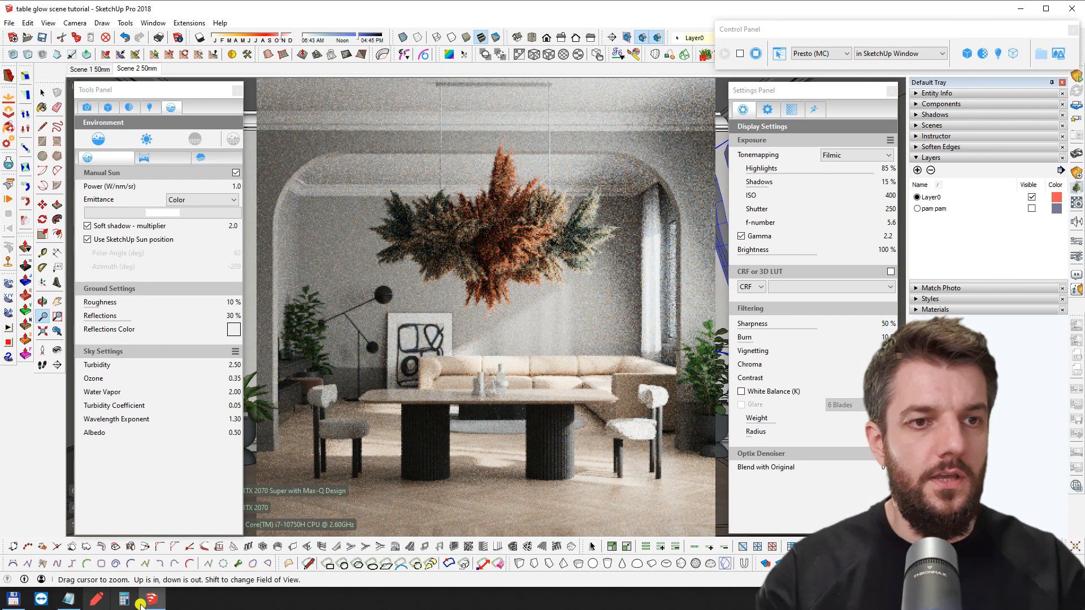
mouse_move(2, 599)
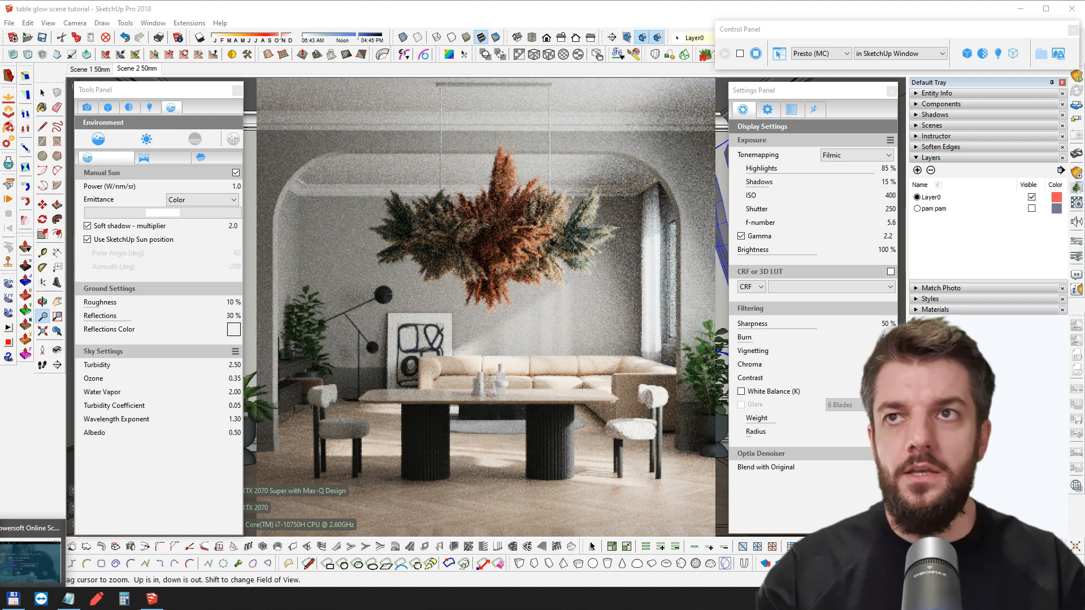
left_click(30, 560)
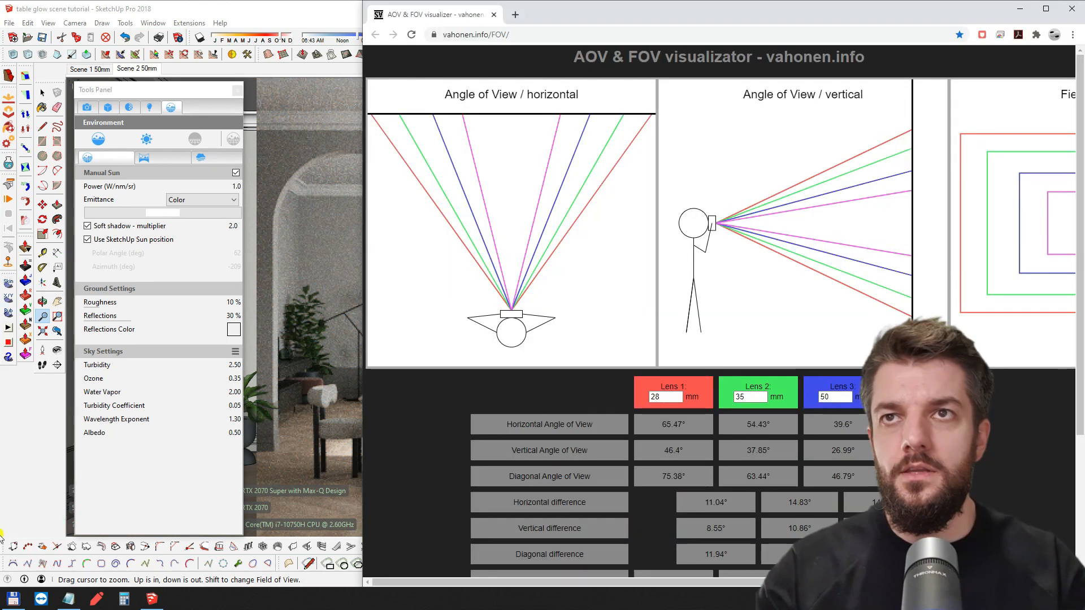
Highlight the lens visualizator page's web address, and look over the lens focal lengths above the angle of view table
left_click(522, 32)
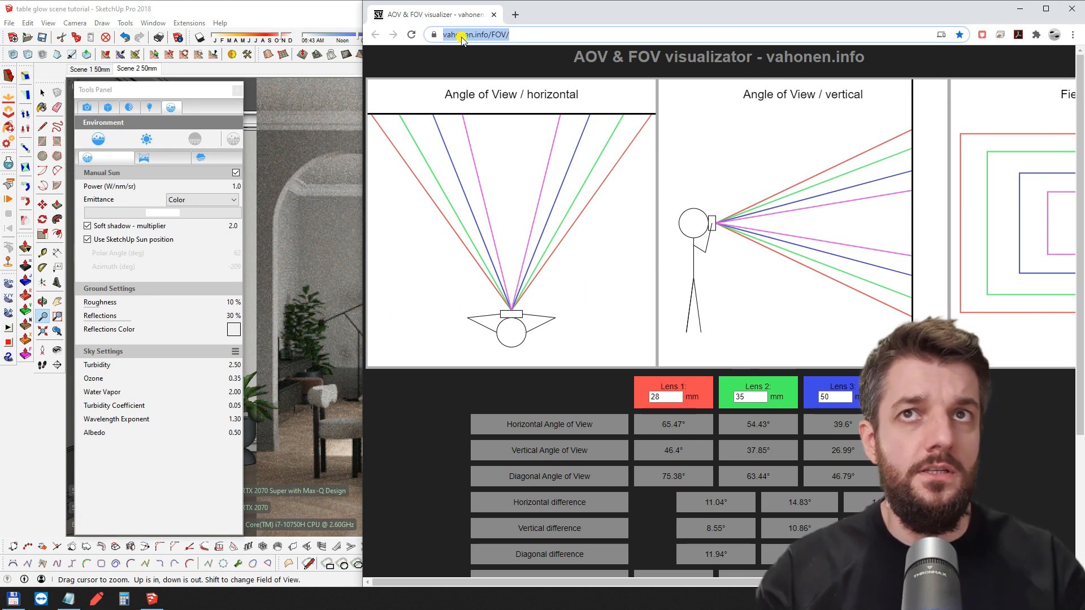
left_click(536, 32)
triple_click(554, 32)
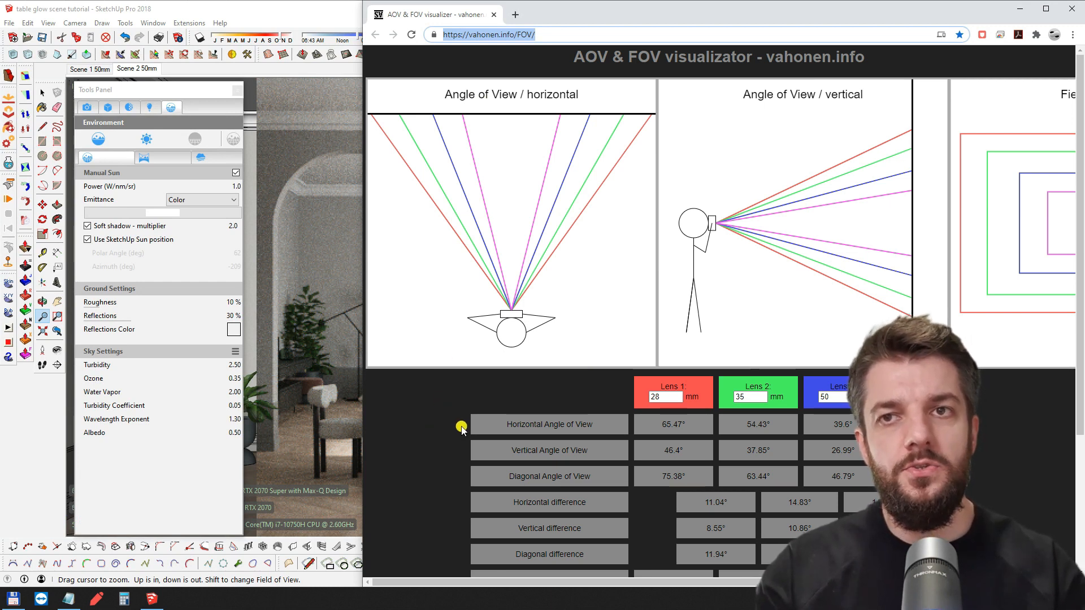
left_click(672, 398)
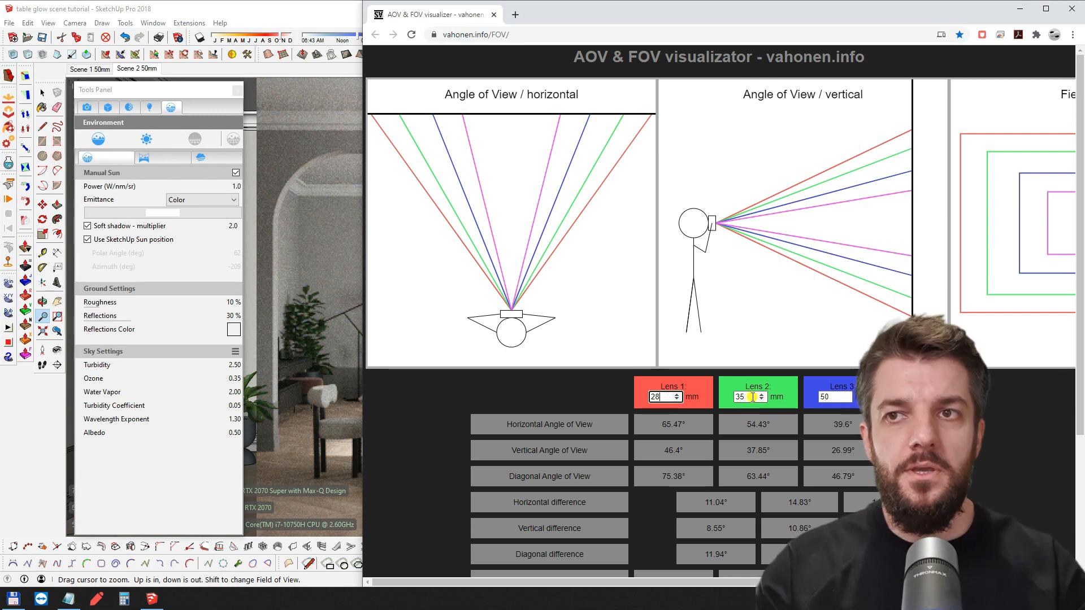
left_click(833, 398)
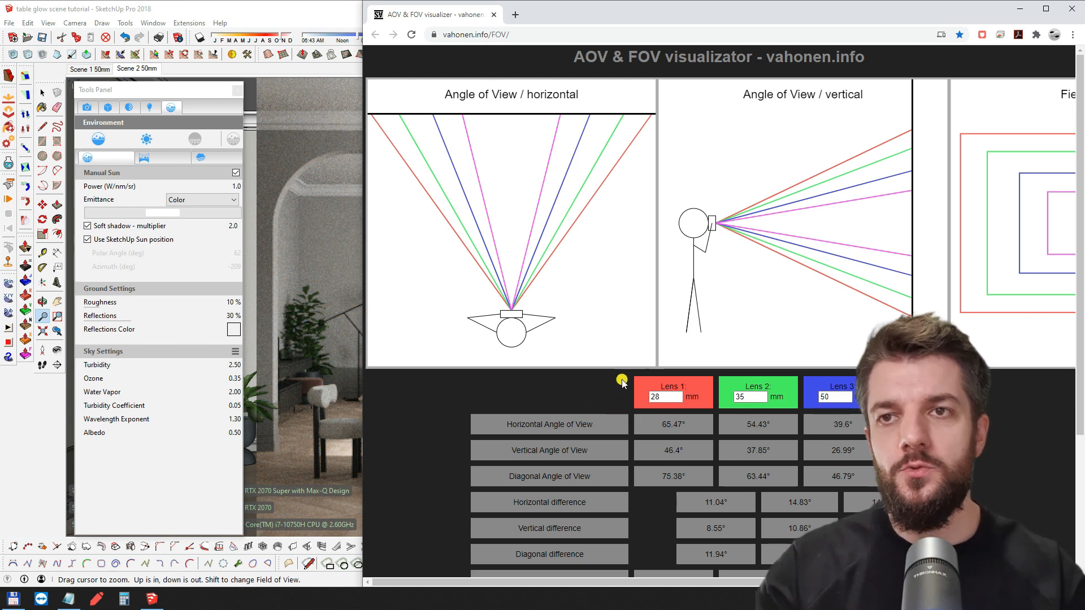
scroll(622, 382, "down", 1)
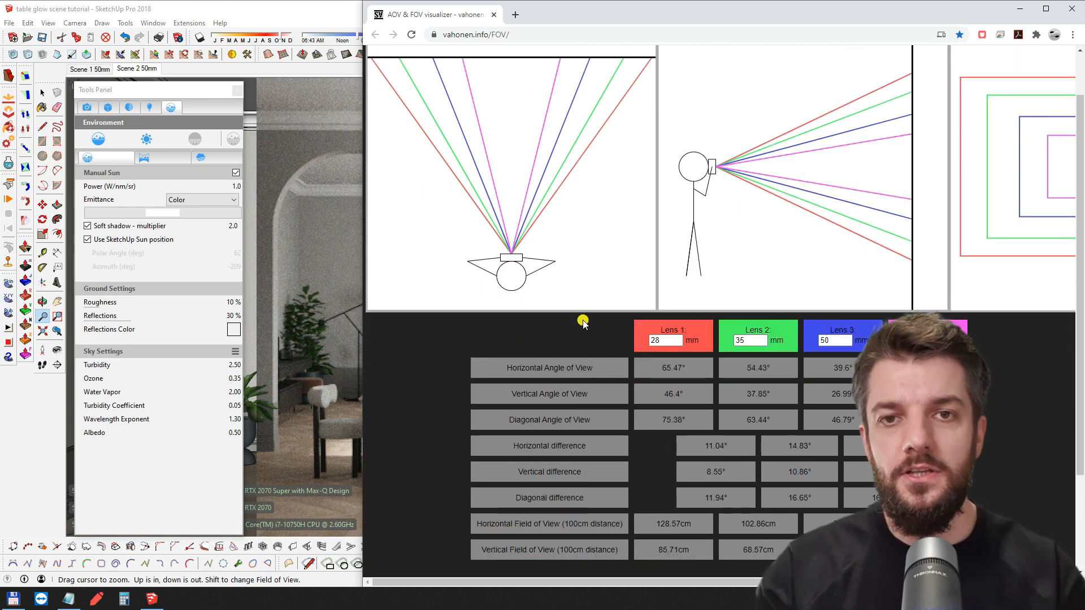
Compare the 28, 35 and 50 mm lenses, trying 36 mm for lens 2 before setting it back to 35 mm
left_click(663, 341)
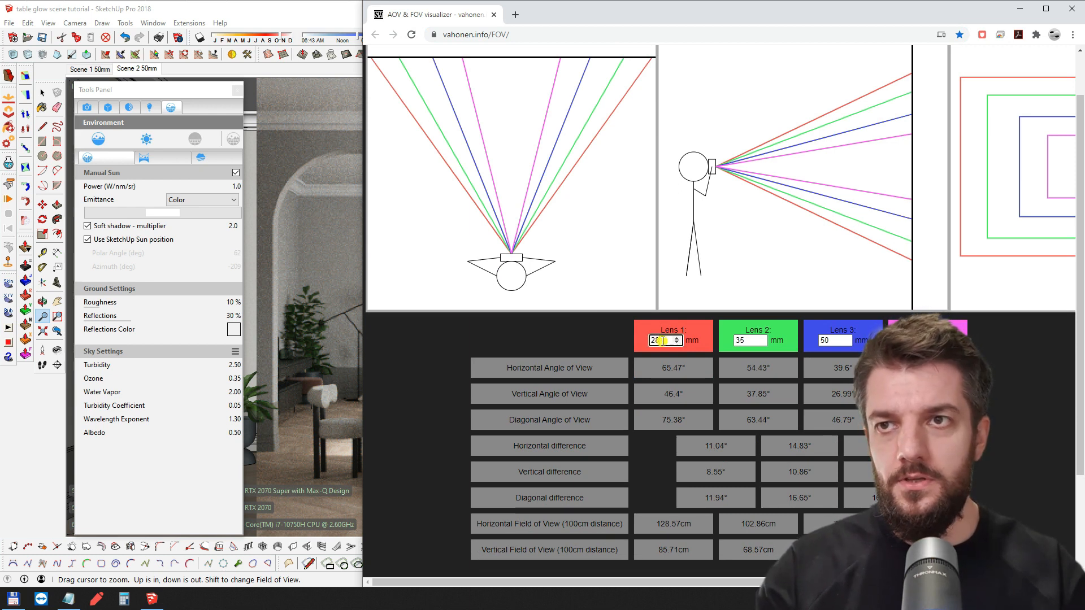
left_click(746, 340)
left_click(829, 341)
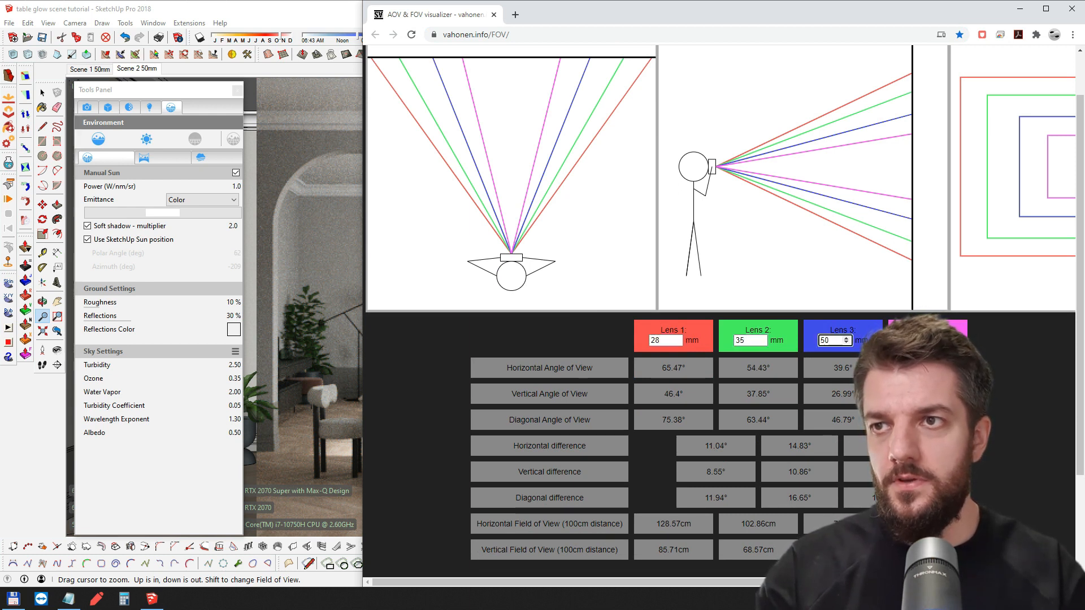
left_click(762, 338)
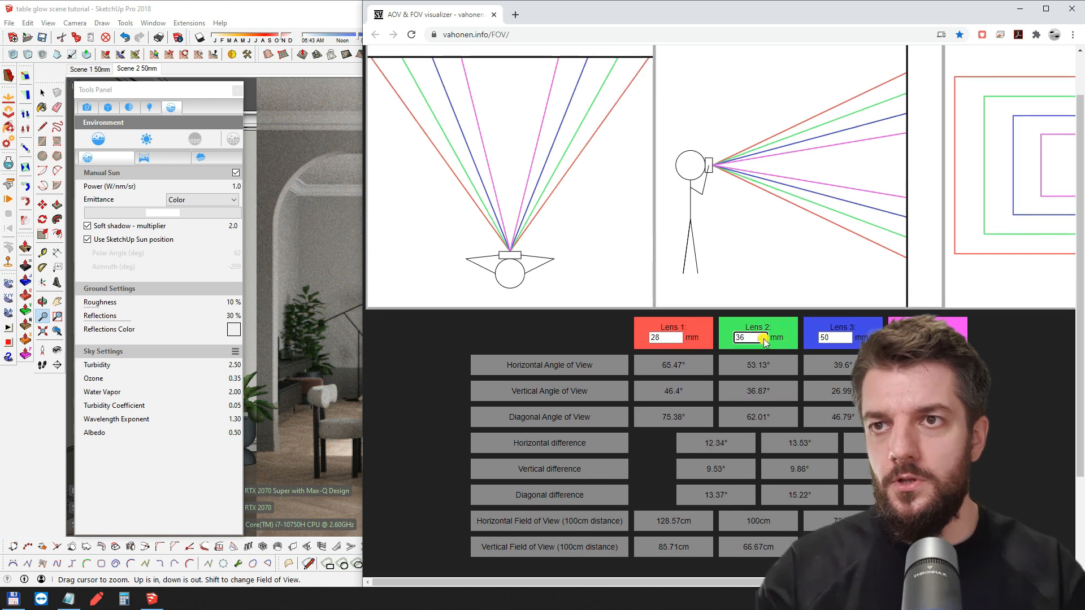
left_click(762, 340)
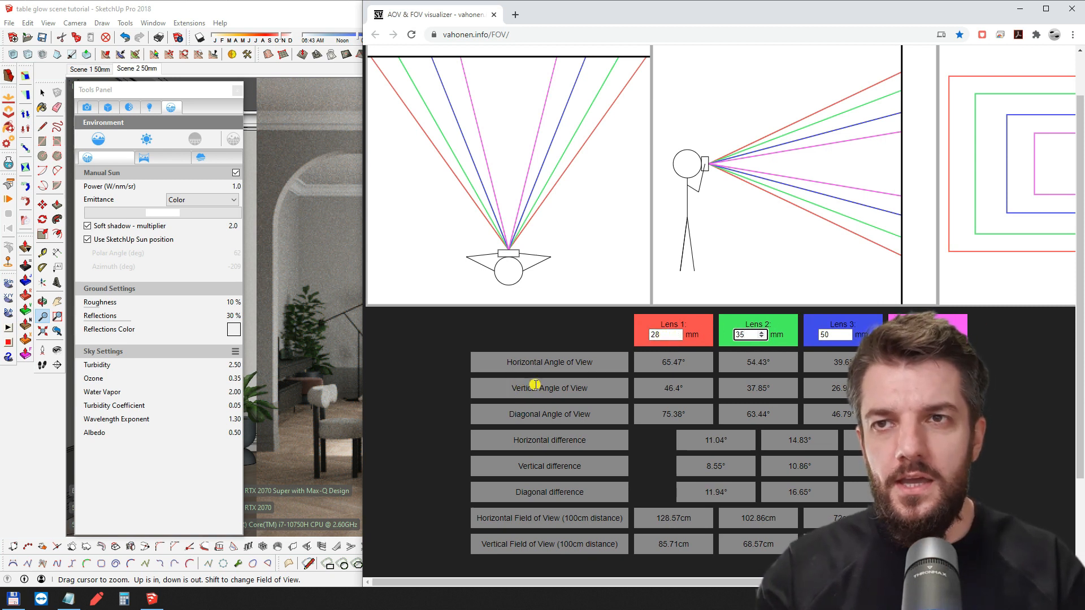
left_click(663, 335)
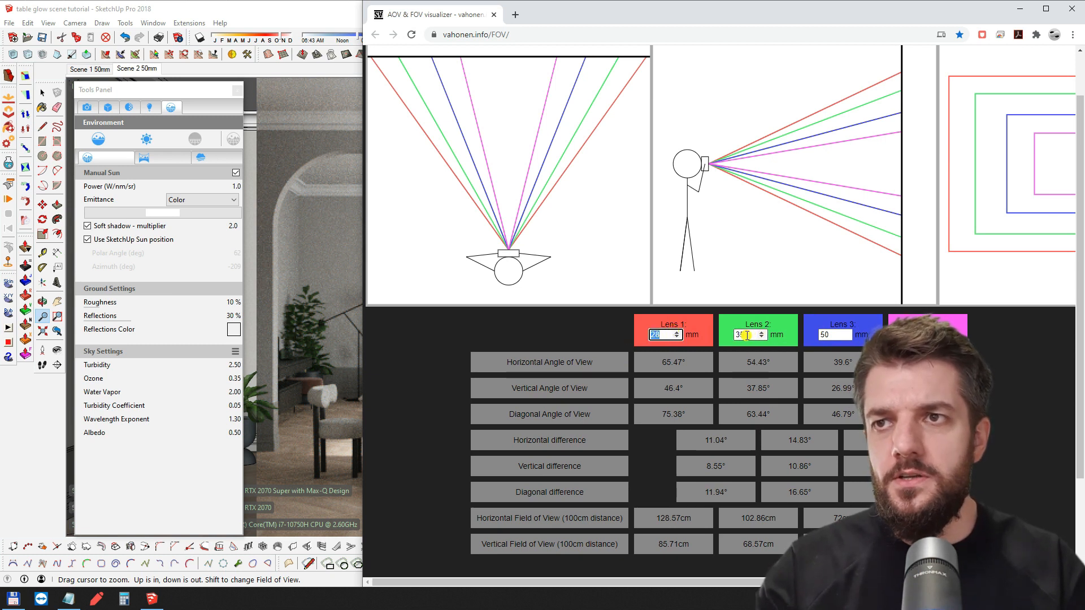
left_click(831, 335)
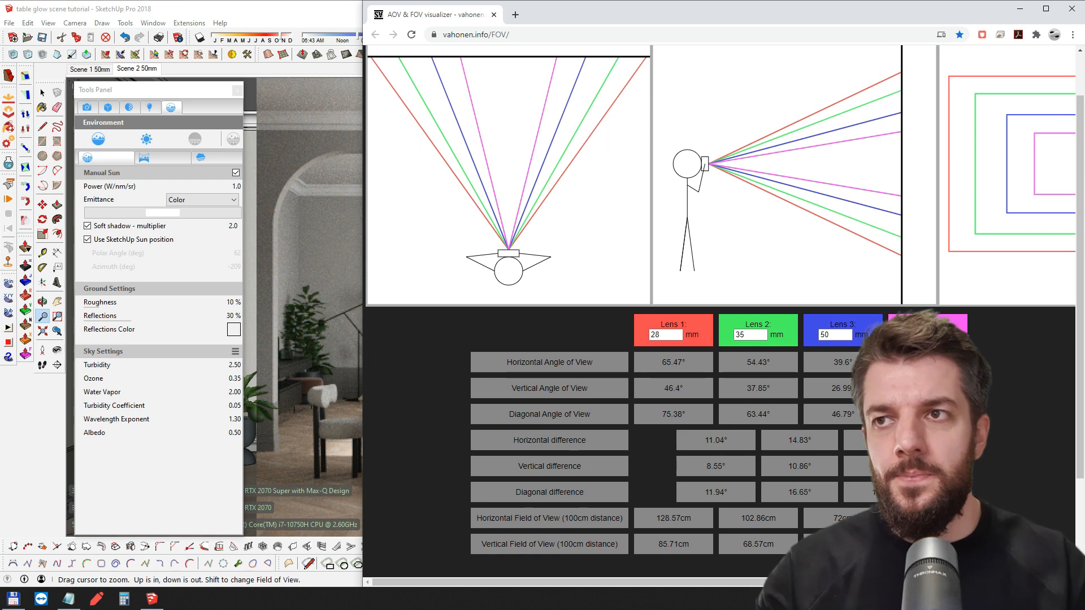
left_click(751, 334)
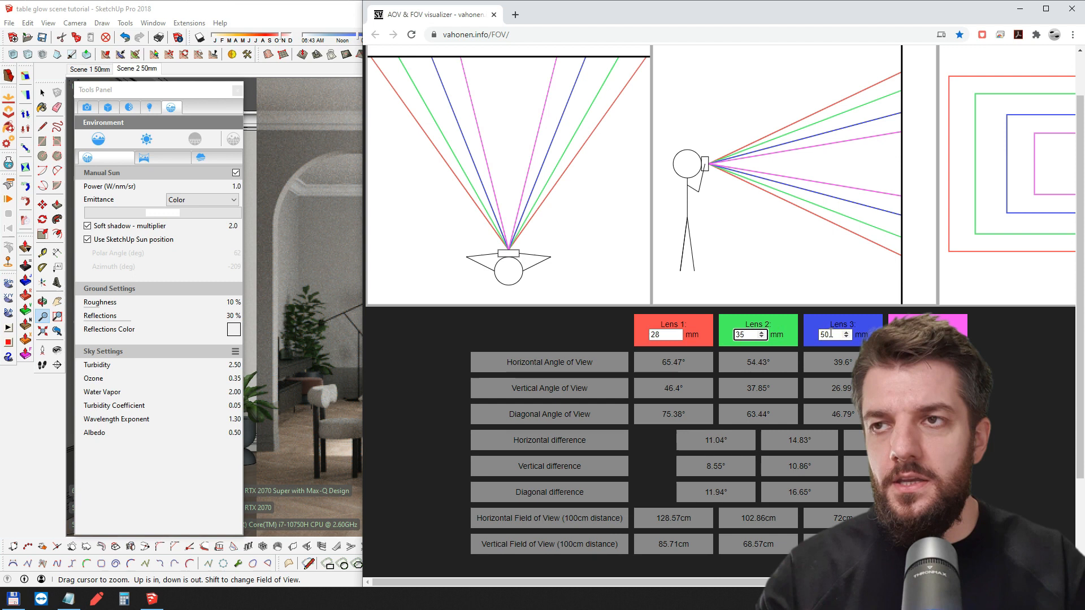
Highlight the Vertical Angle of View row across the lenses, and inspect lens 3's focal length
left_click(604, 359)
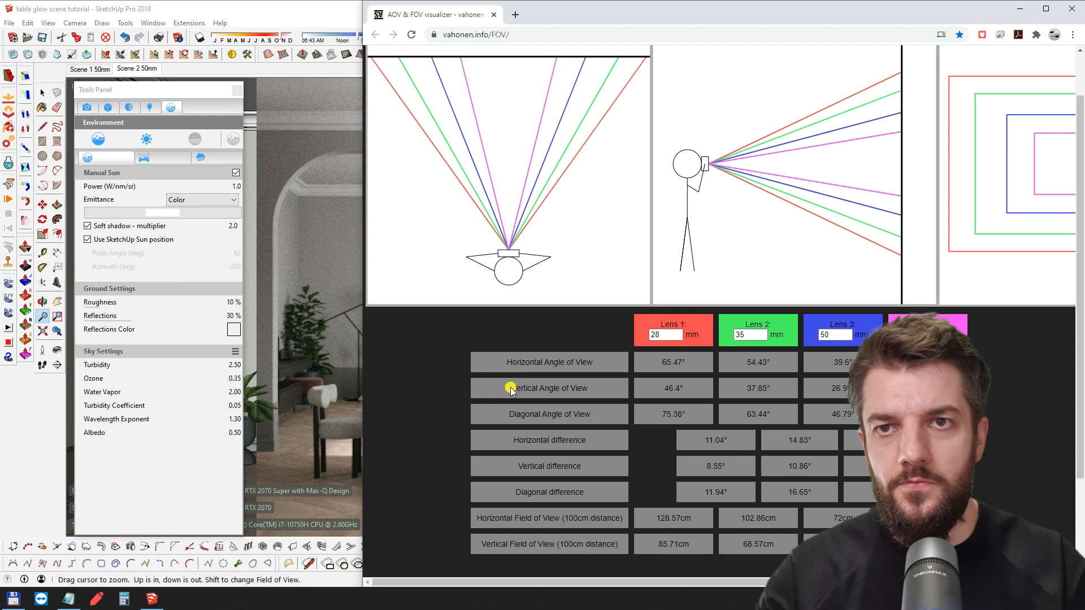
left_click_drag(512, 388, 854, 388)
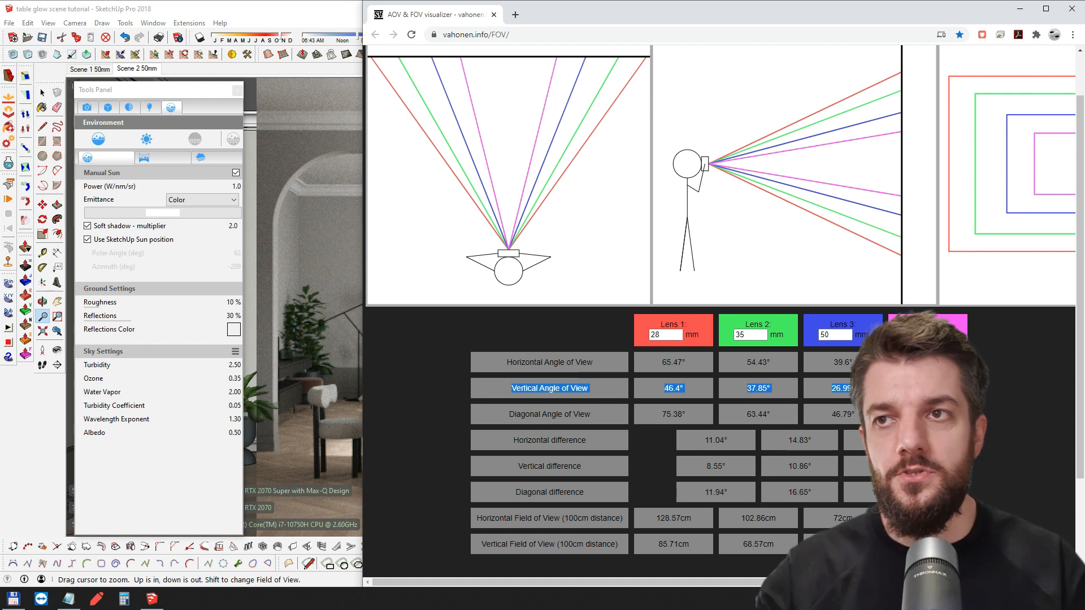
double_click(829, 334)
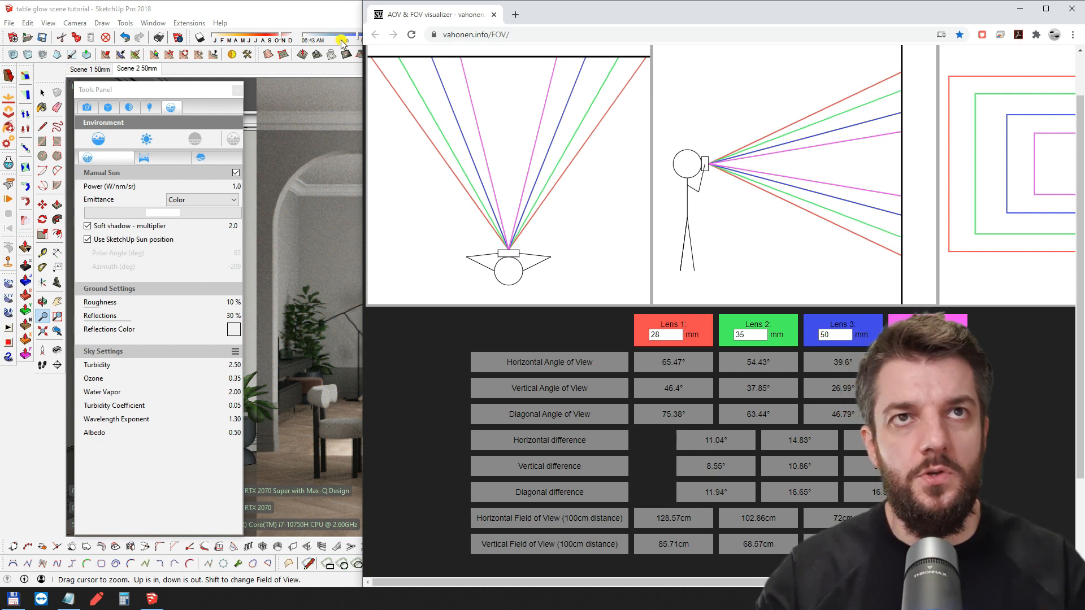
Switch to SketchUp, restore the Scene 2 50mm view and examine the rendered pampas chandelier up close
left_click(136, 70)
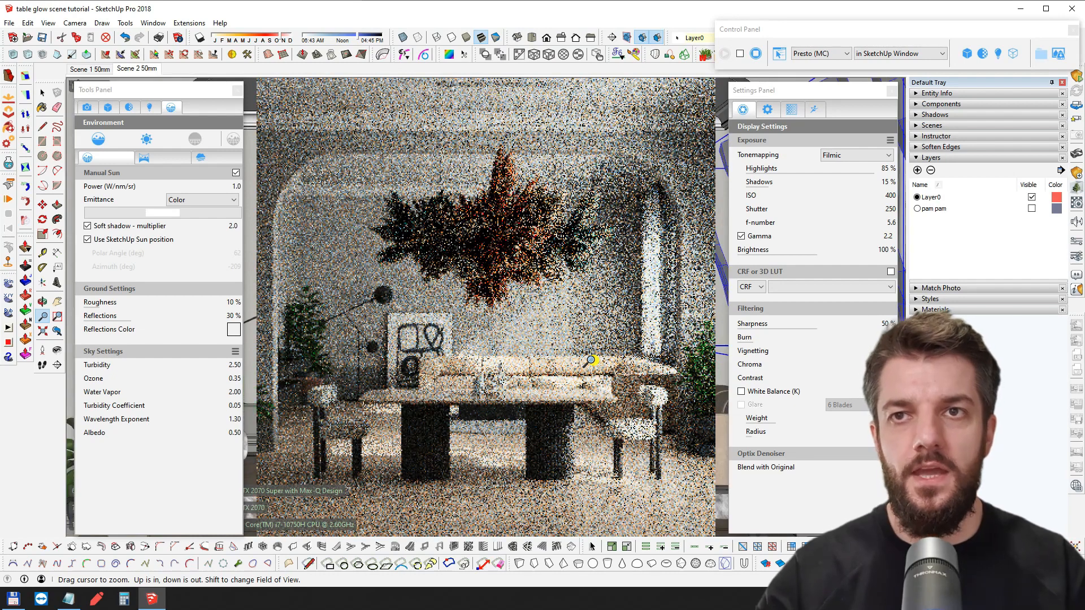
scroll(590, 360, "up", 3)
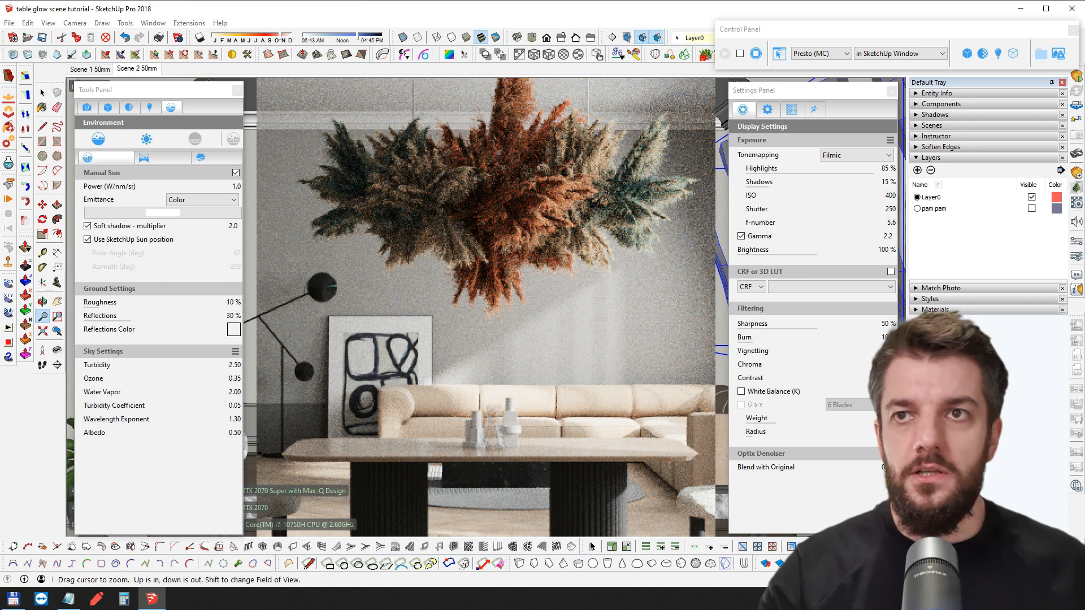
Check the 50 mm lens's vertical angle of view on the browser page, and return to SketchUp
left_click(14, 601)
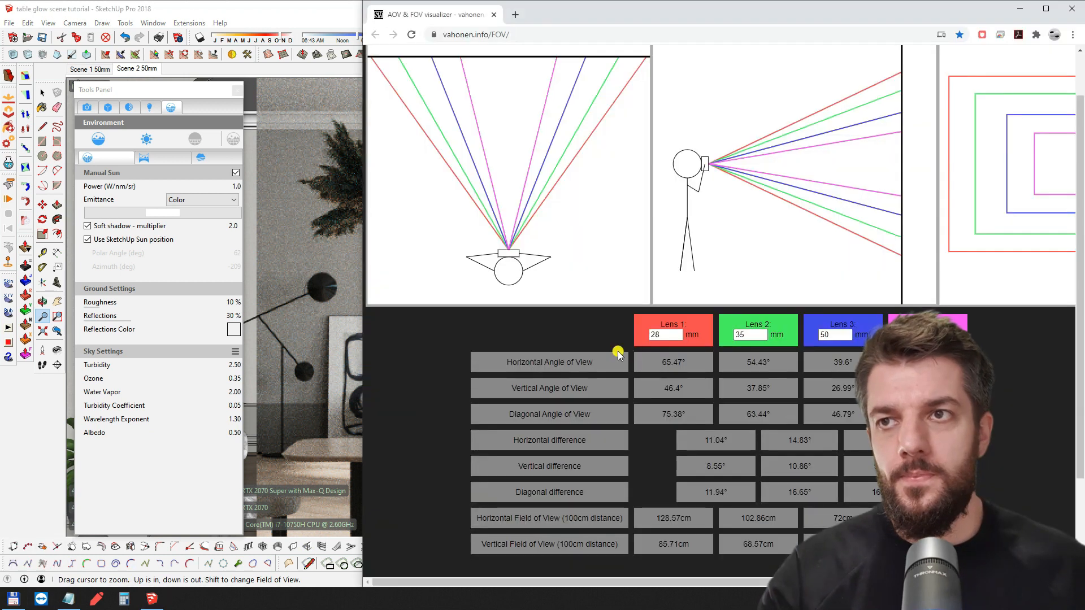
double_click(821, 336)
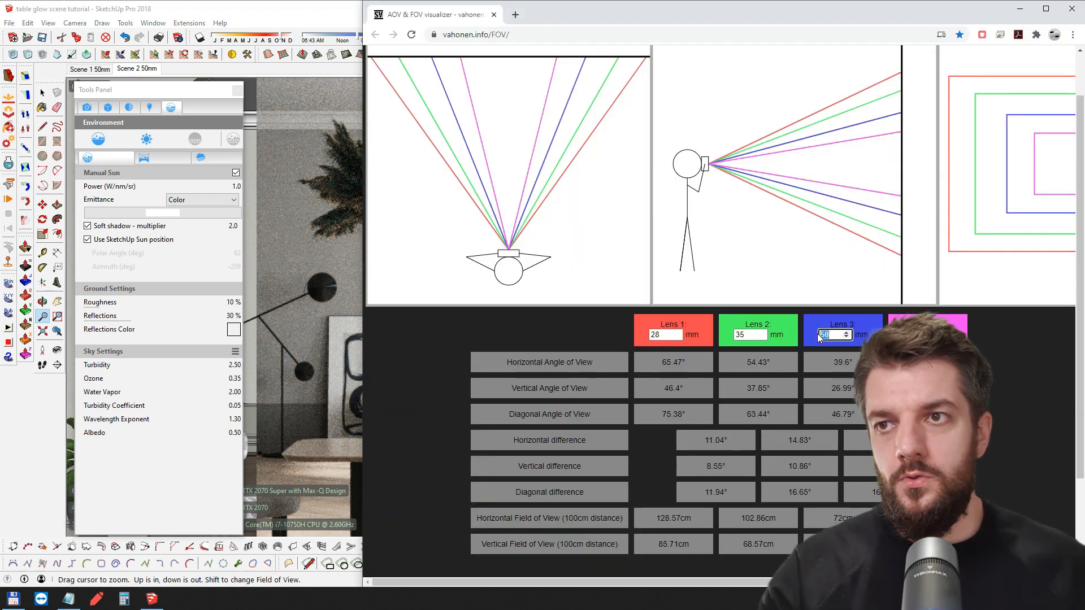
double_click(831, 389)
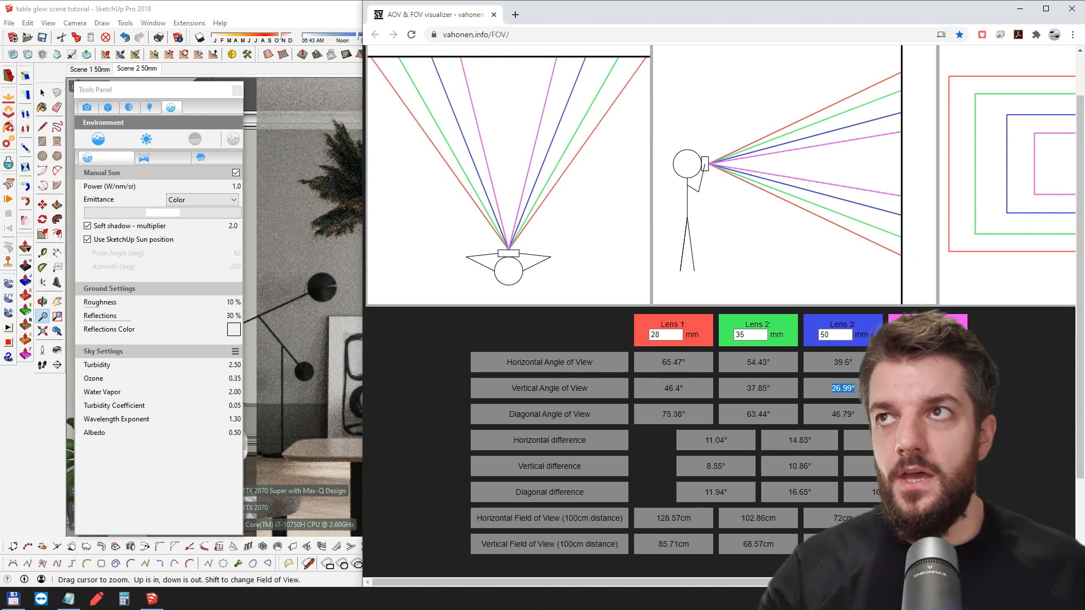
left_click(1021, 9)
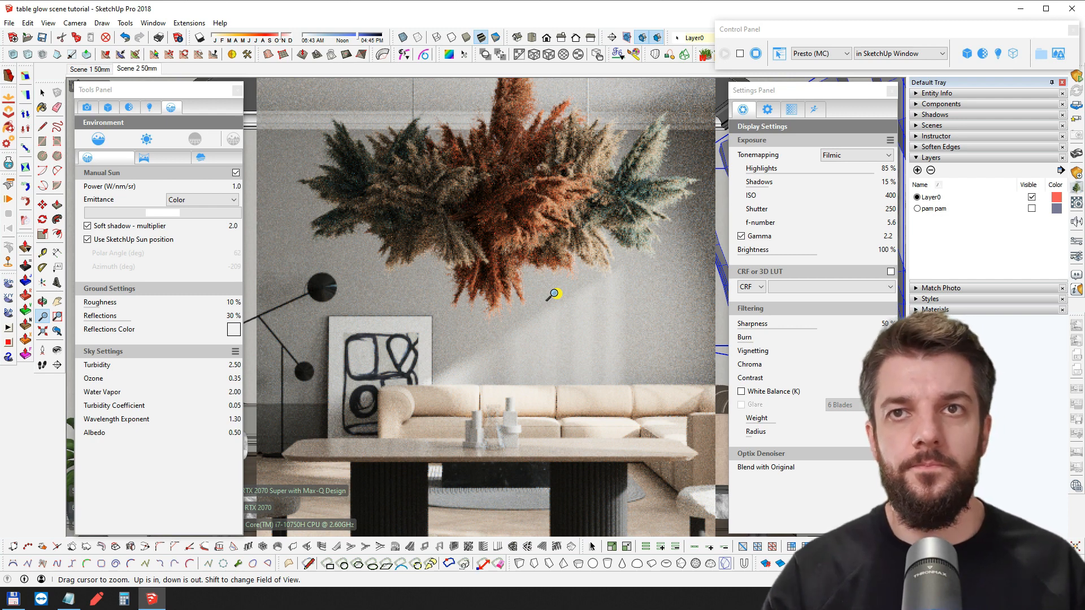
Try Standard tonemapping on the full-room render, and set the exposure tonemapping back to Filmic
scroll(554, 293, "down", 2)
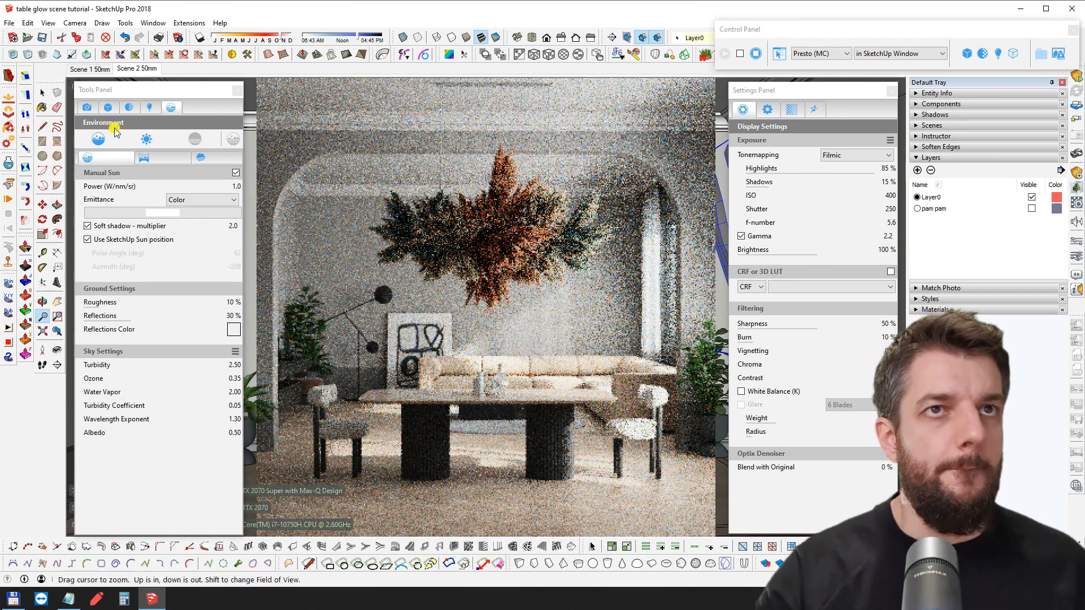
left_click_drag(135, 96, 132, 93)
left_click(778, 88)
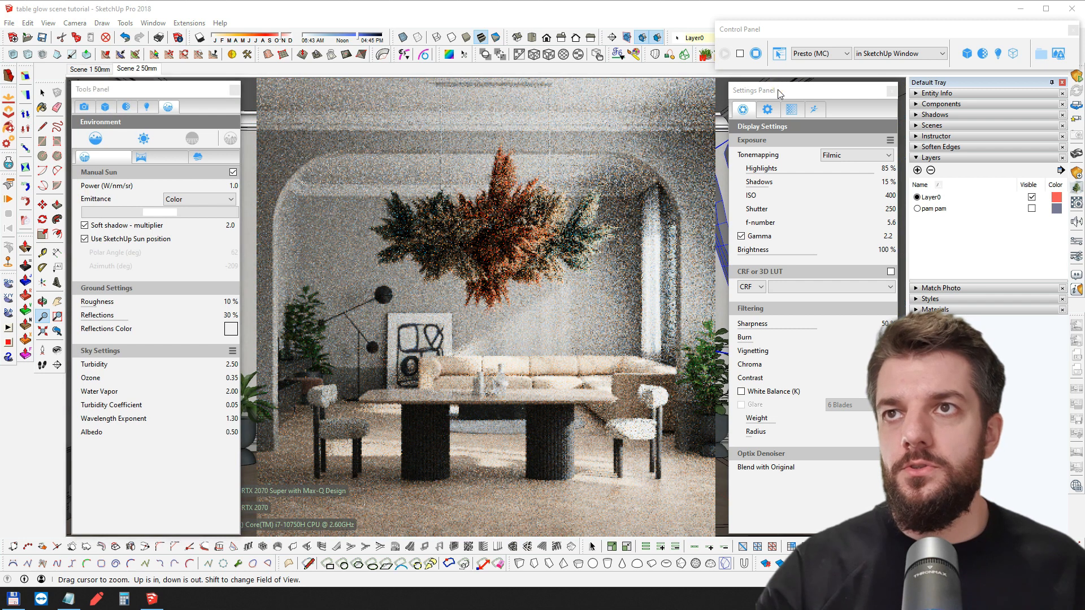
left_click(851, 159)
left_click(840, 167)
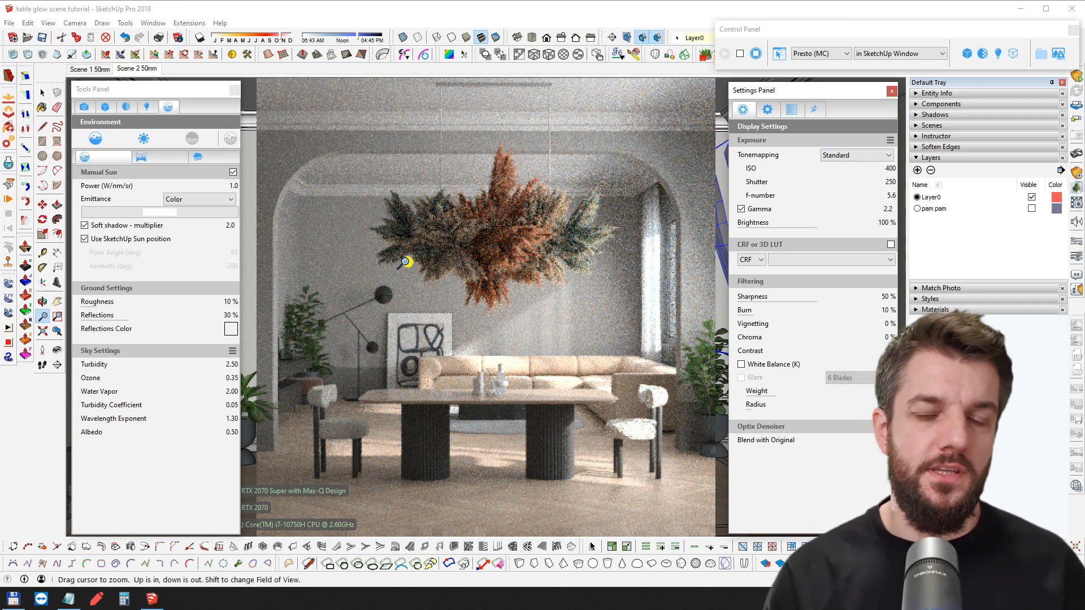
left_click(868, 155)
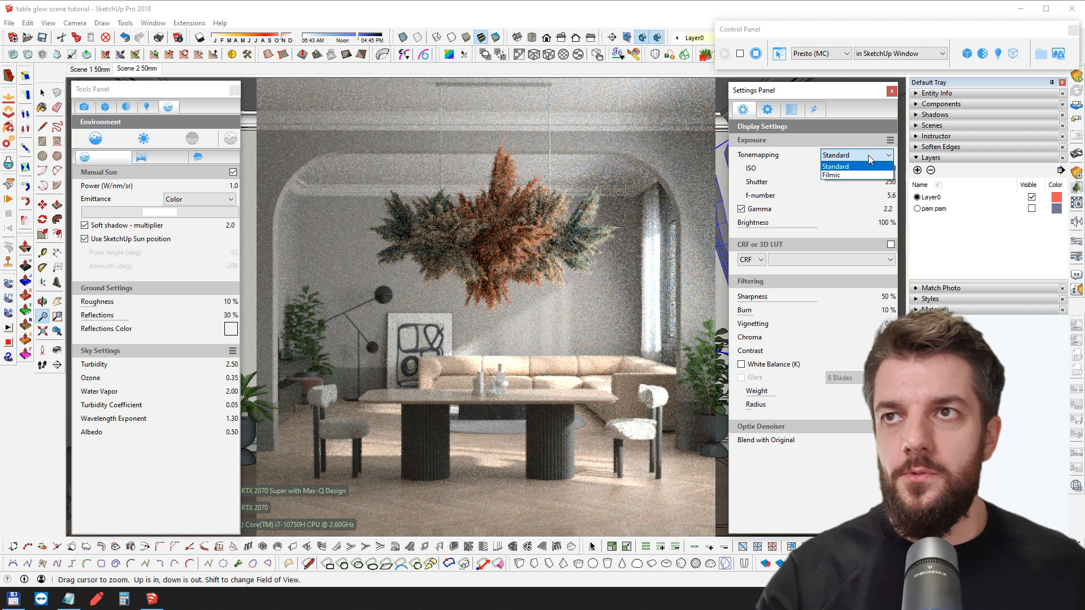
left_click(838, 176)
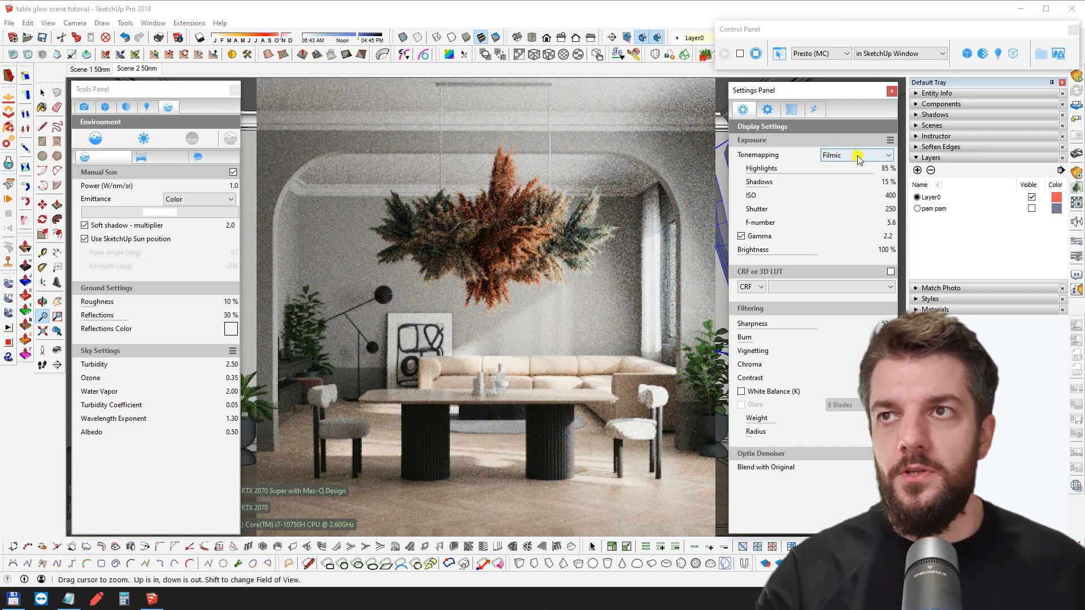
left_click(839, 198)
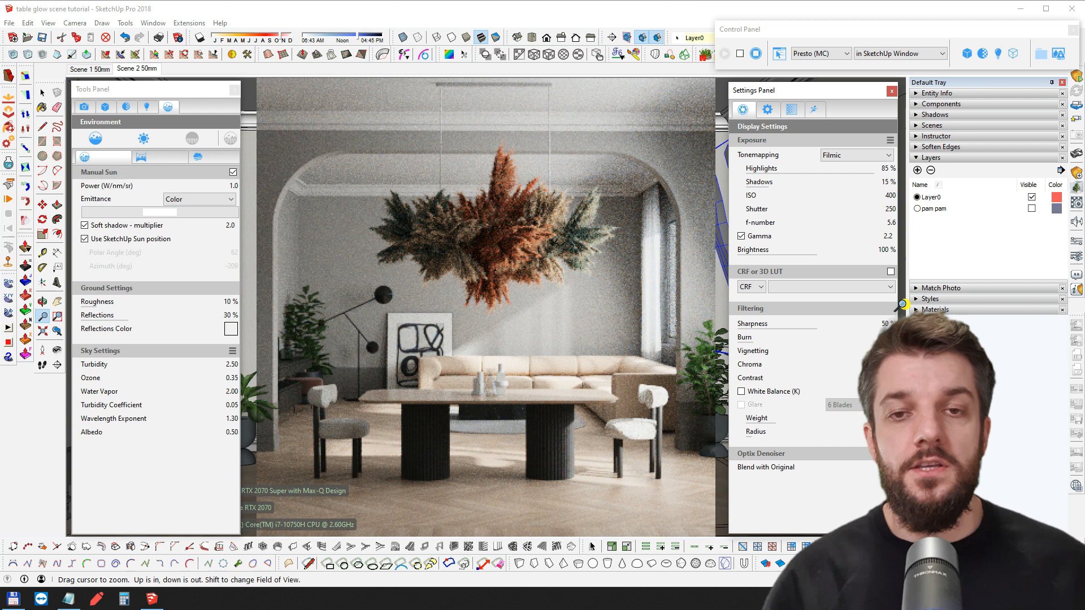
Try a shutter value of 100 for the exposure, and set the shutter back to 250
double_click(875, 209)
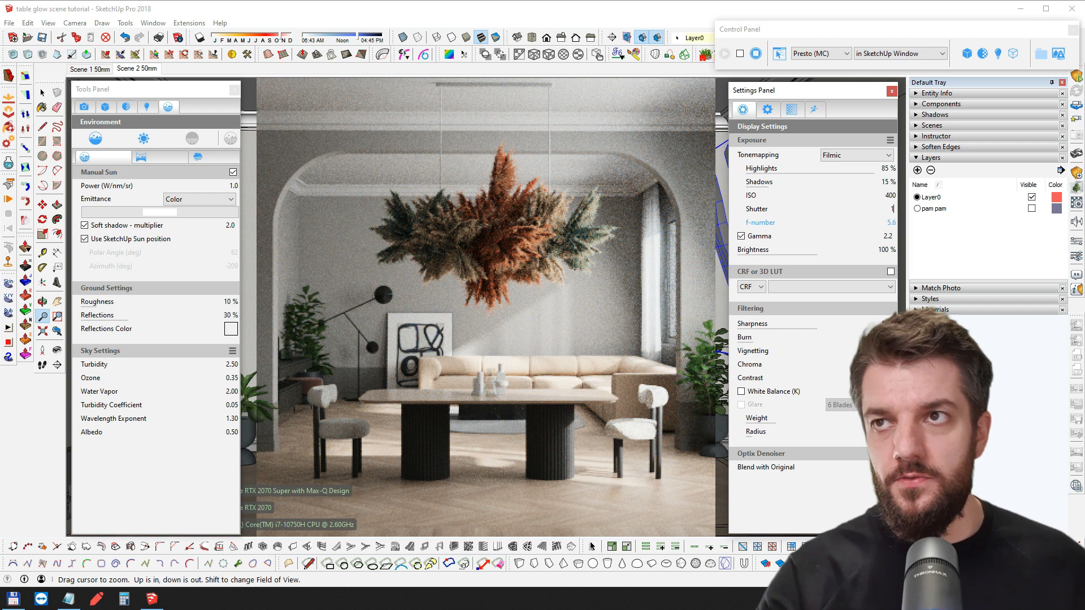
key("Return")
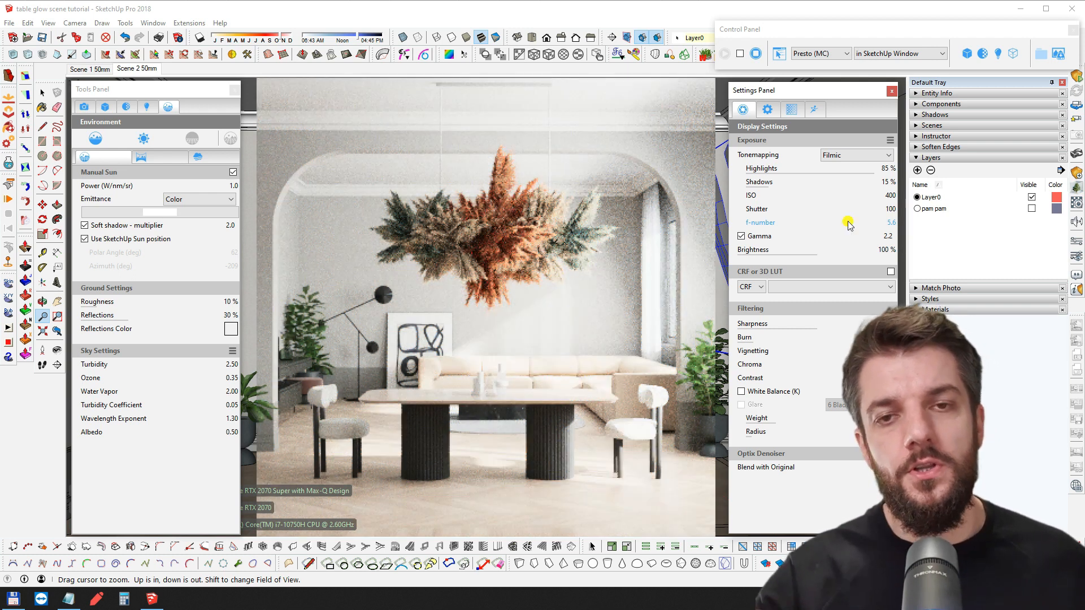
double_click(890, 209)
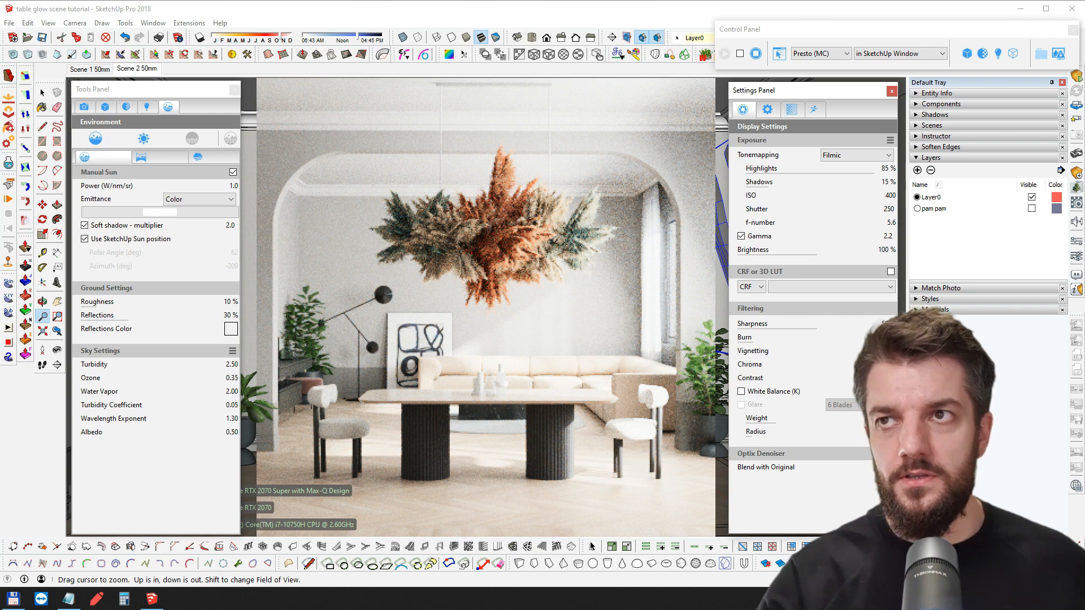
double_click(891, 209)
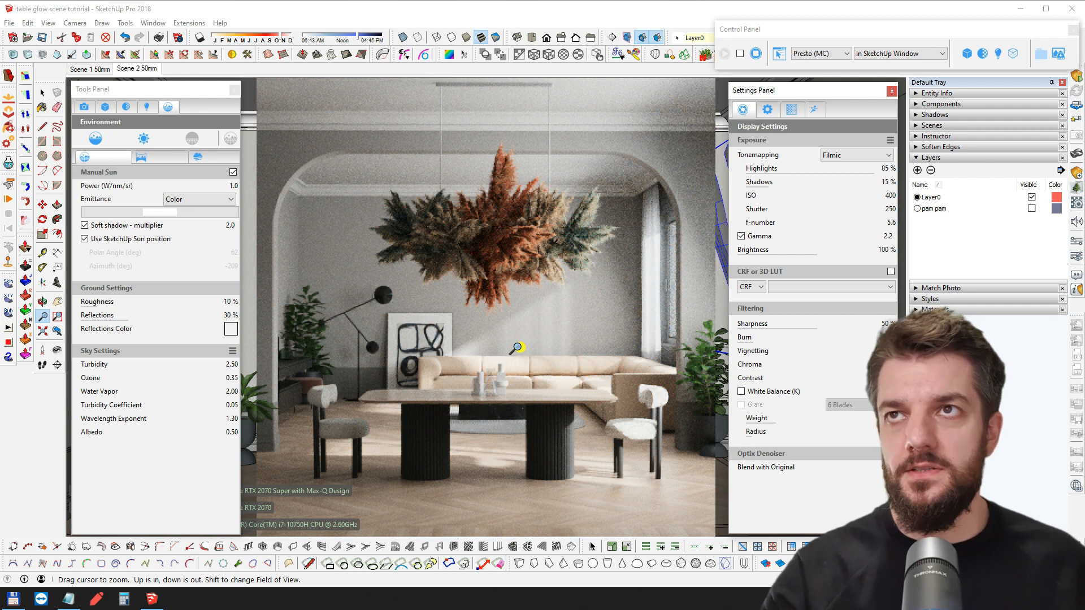
Stop the interactive render and make the pam pam layer visible
left_click(756, 53)
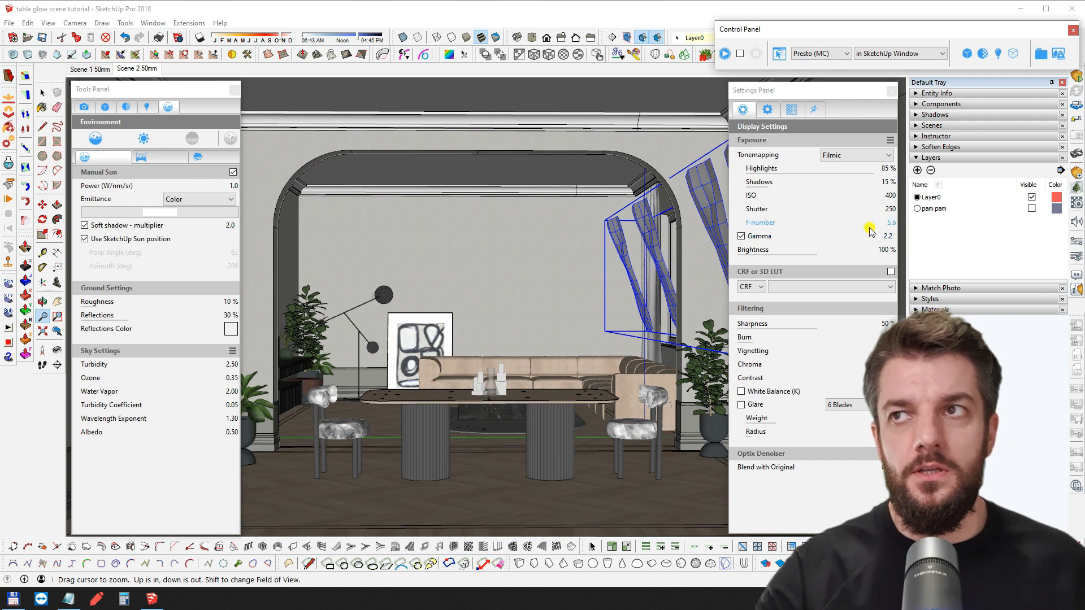
left_click(1032, 209)
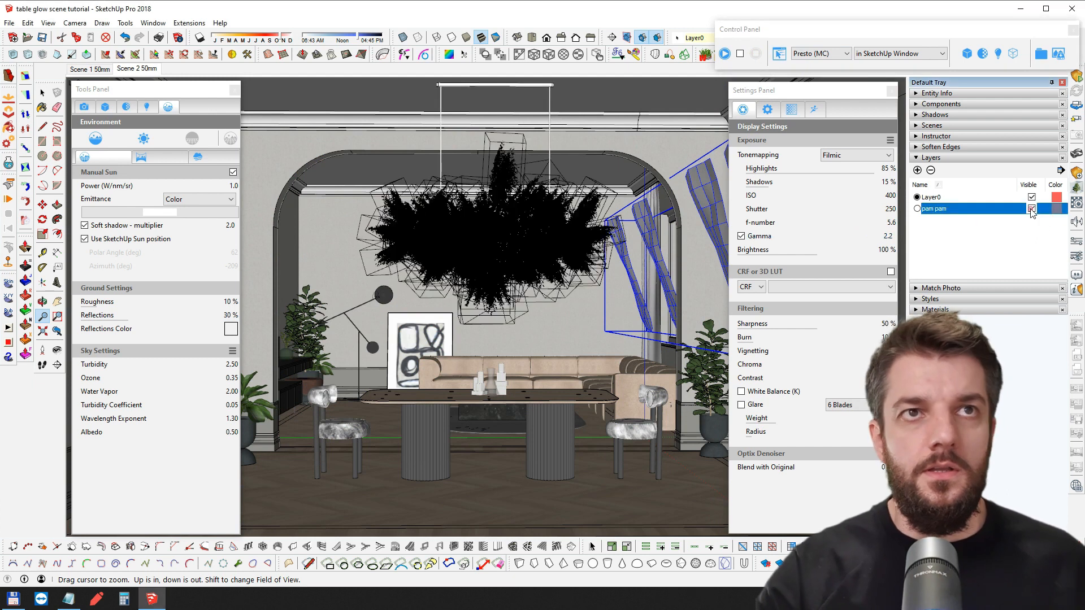
Set the render resolution in the camera settings to 3500 by 3500
left_click(84, 108)
double_click(103, 151)
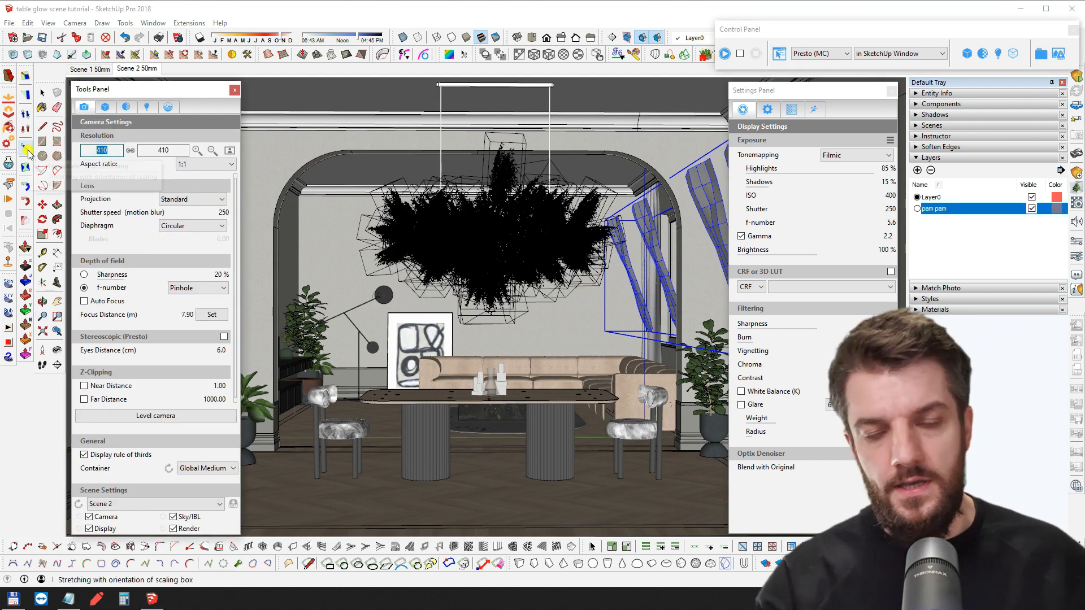
type("3500")
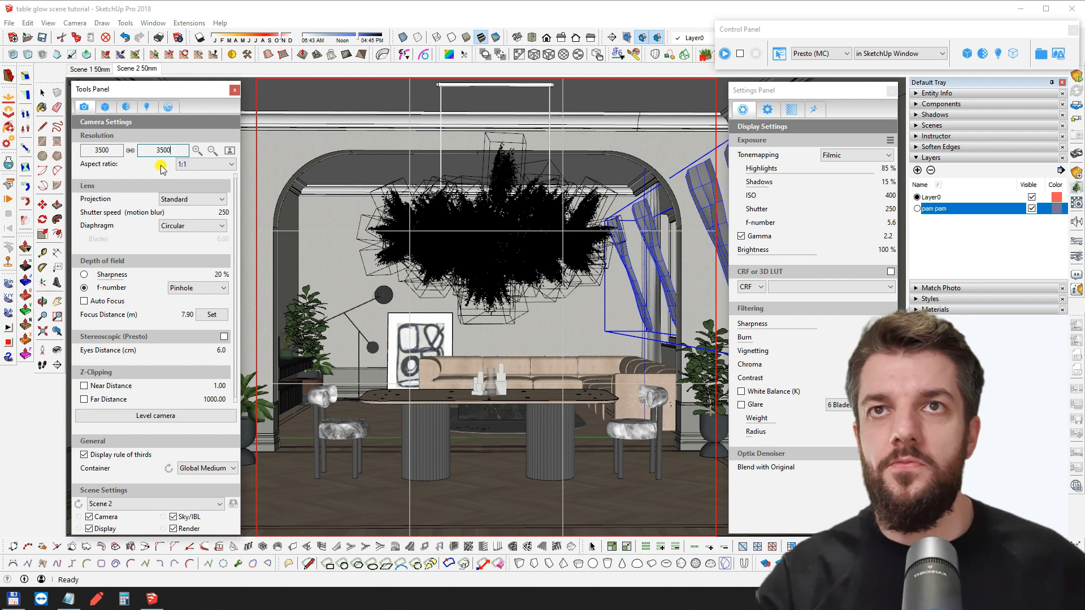
Choose the 1:1 aspect ratio, and switch off interactive rendering to set a samples per pixel limit of 1500
left_click(211, 164)
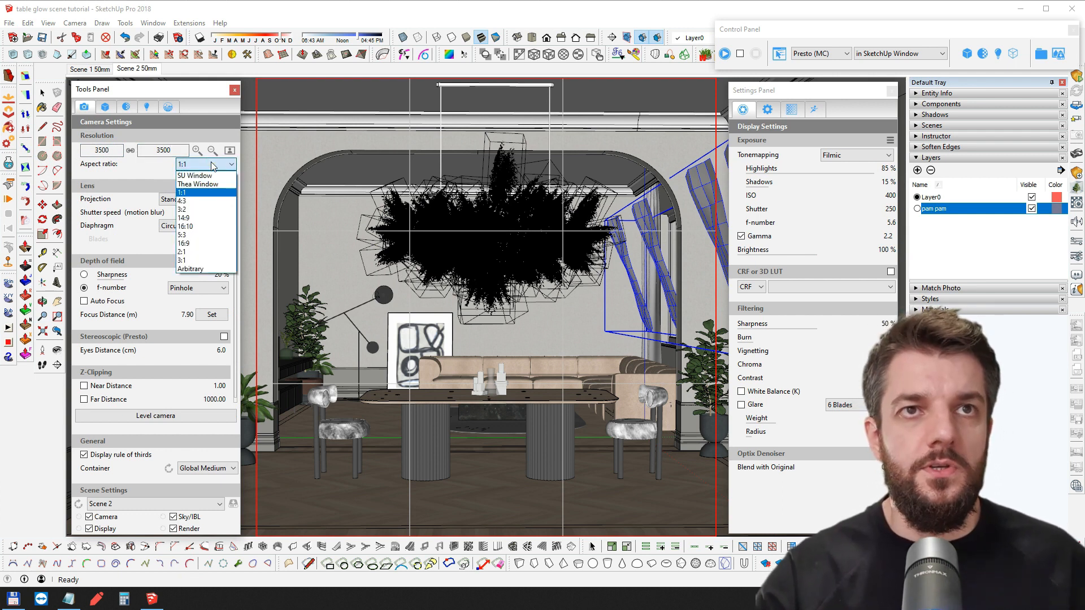
left_click(189, 193)
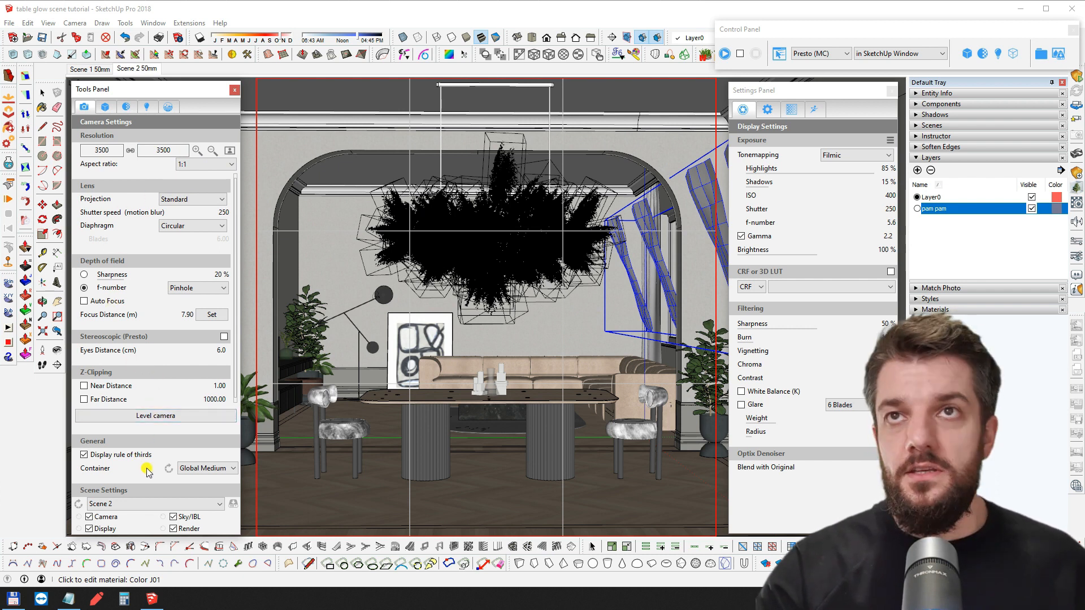
left_click(777, 55)
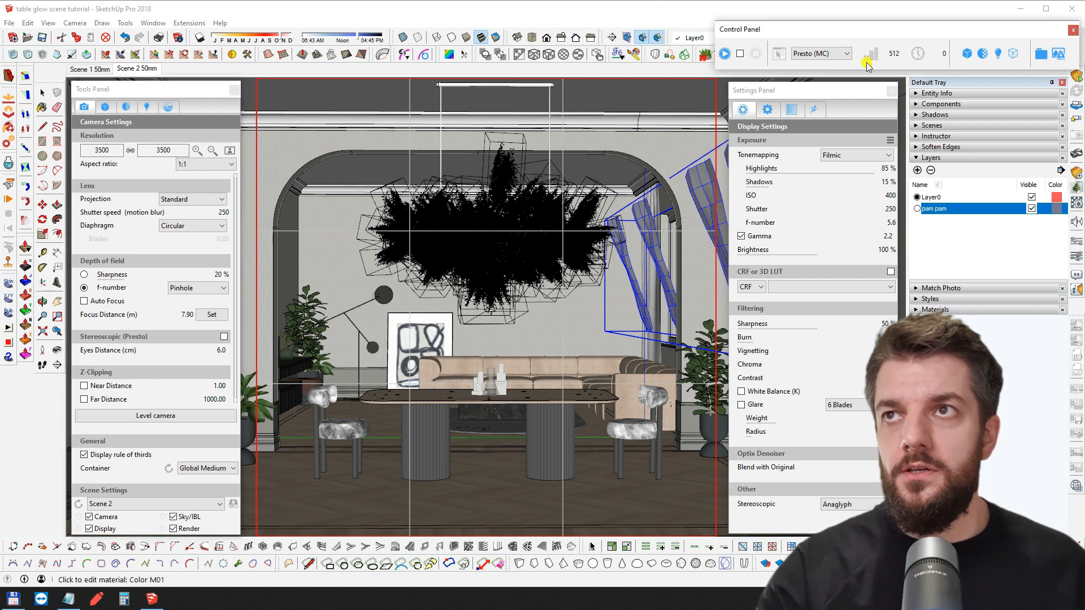
double_click(894, 54)
type("1500")
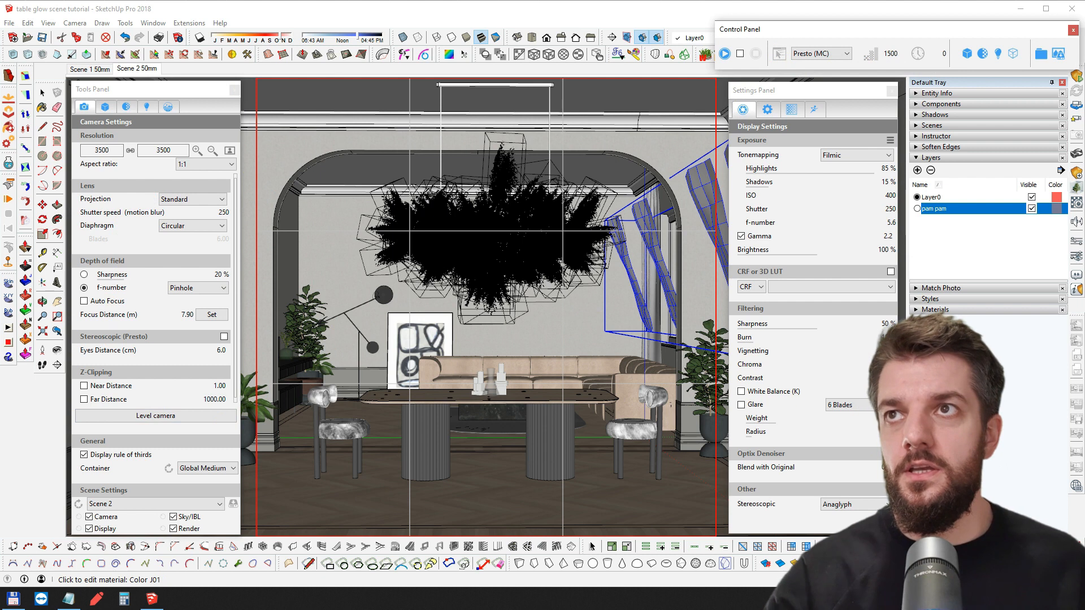
key("Return")
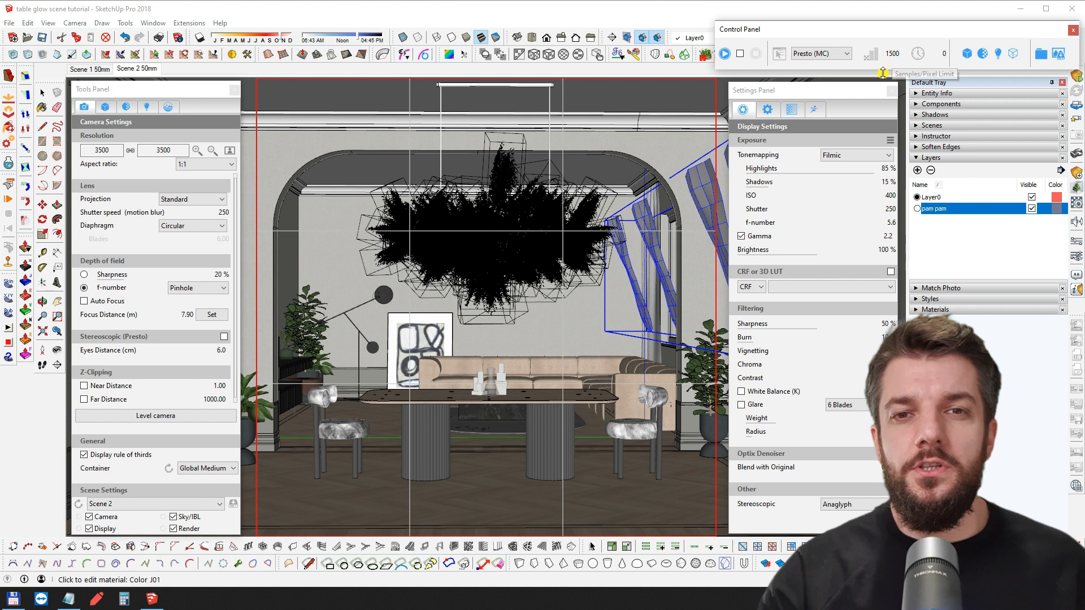
Reveal the supersampling option in the Presto (MC) rendering settings and set it to None
left_click(768, 111)
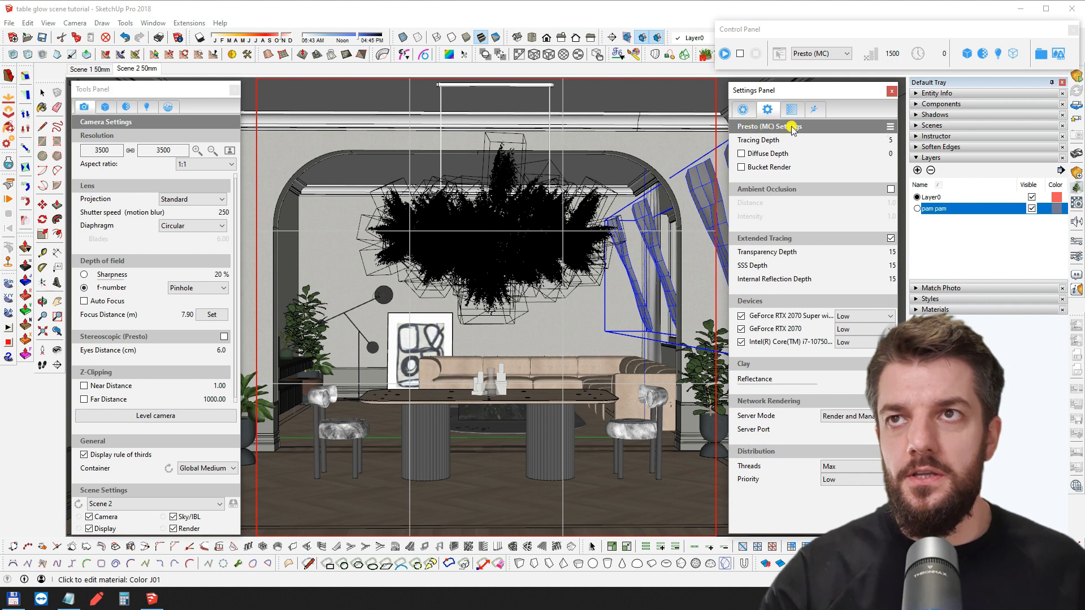
left_click(892, 130)
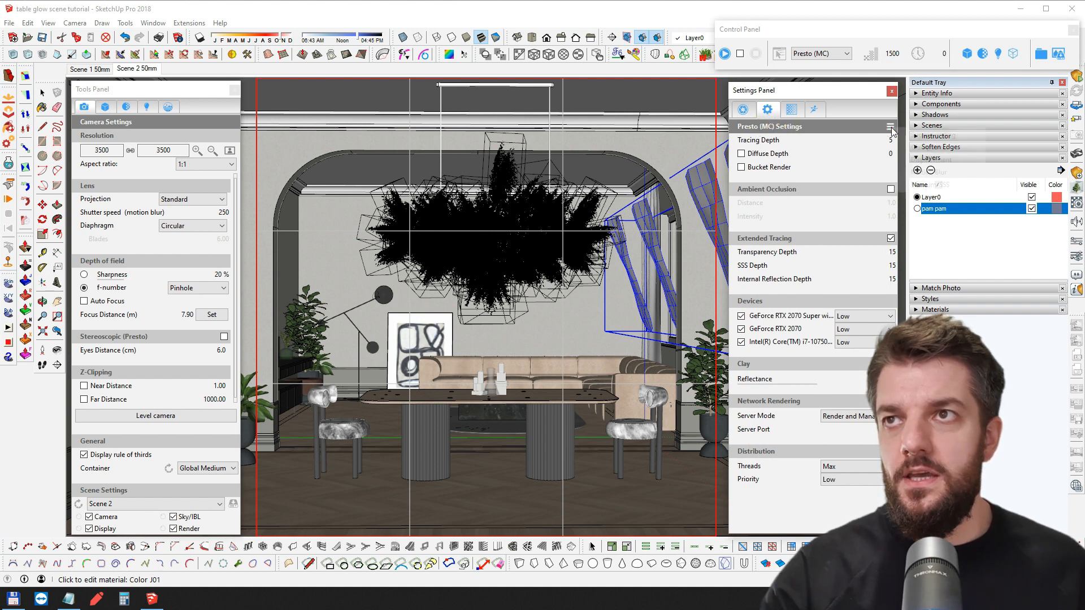
left_click(921, 138)
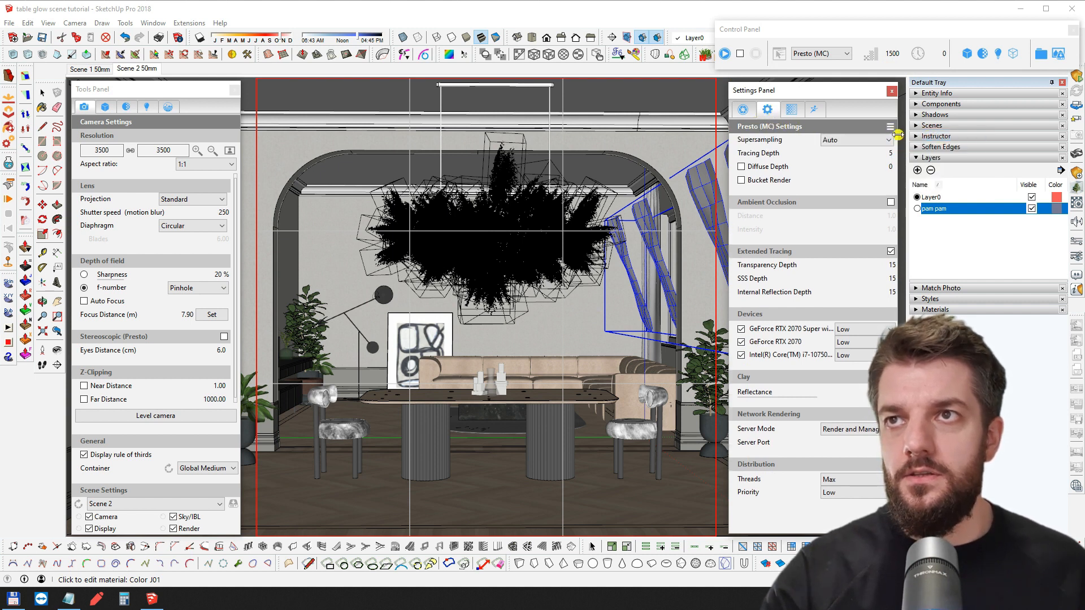
left_click(869, 142)
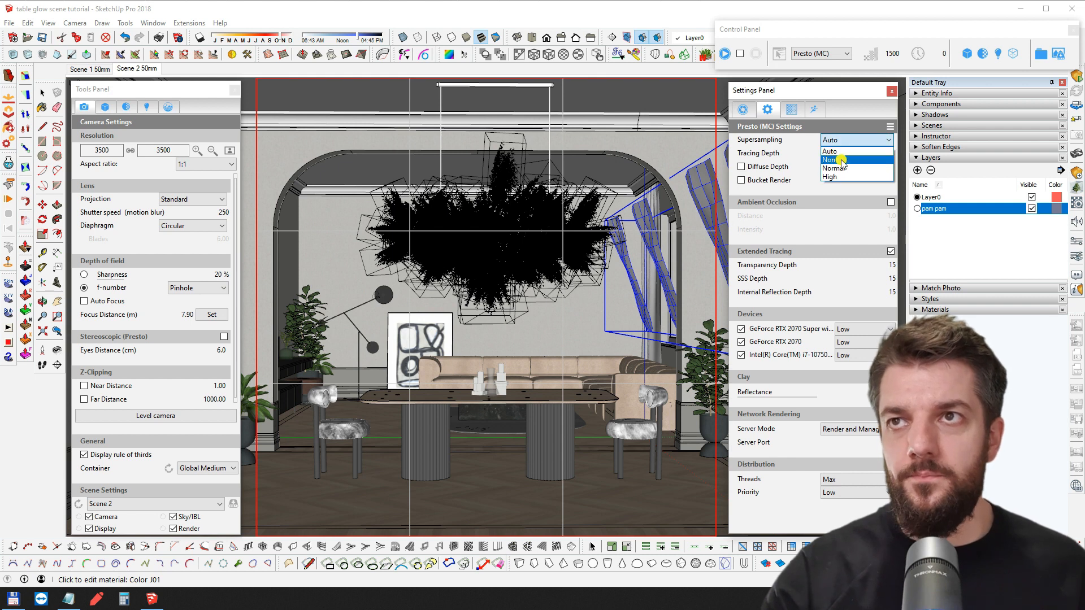
left_click(840, 160)
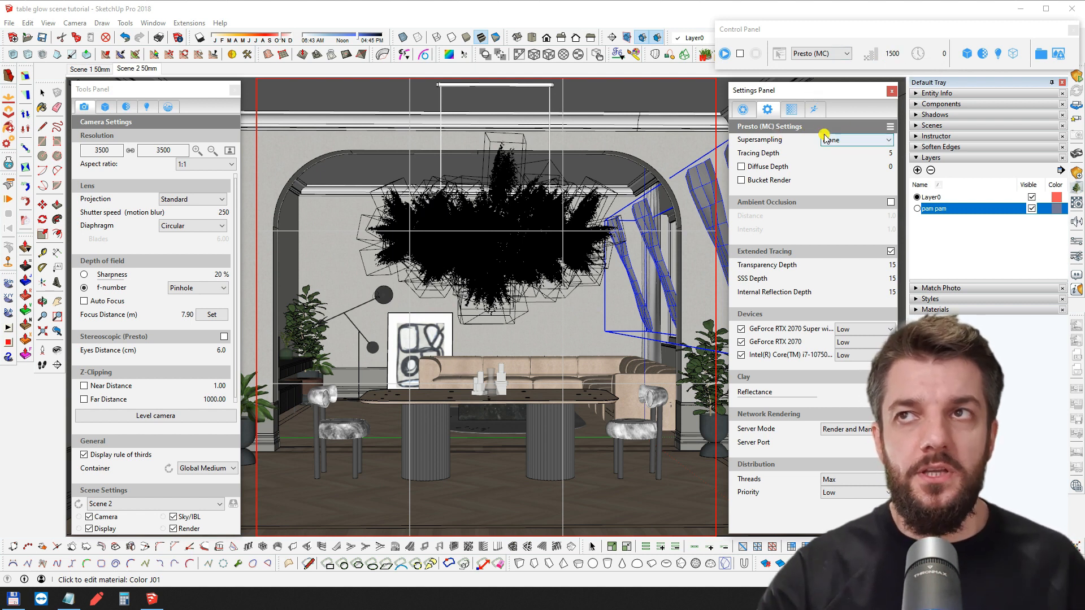
Try a samples per pixel limit of 512 with supersampling at None, and set the limit back to 1500
left_click(891, 55)
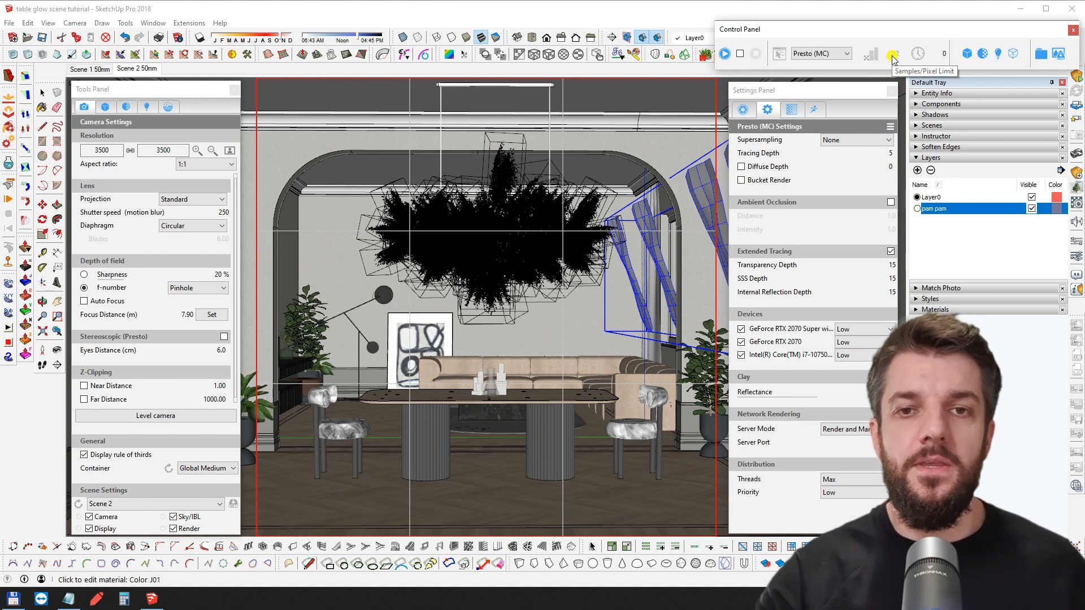
left_click(850, 142)
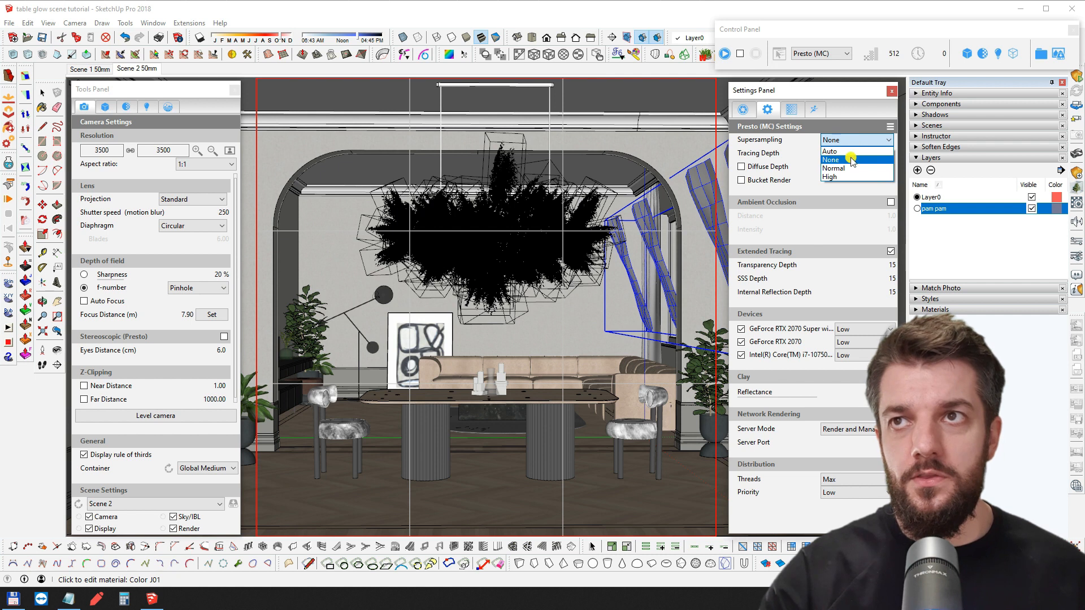
left_click(837, 160)
double_click(893, 54)
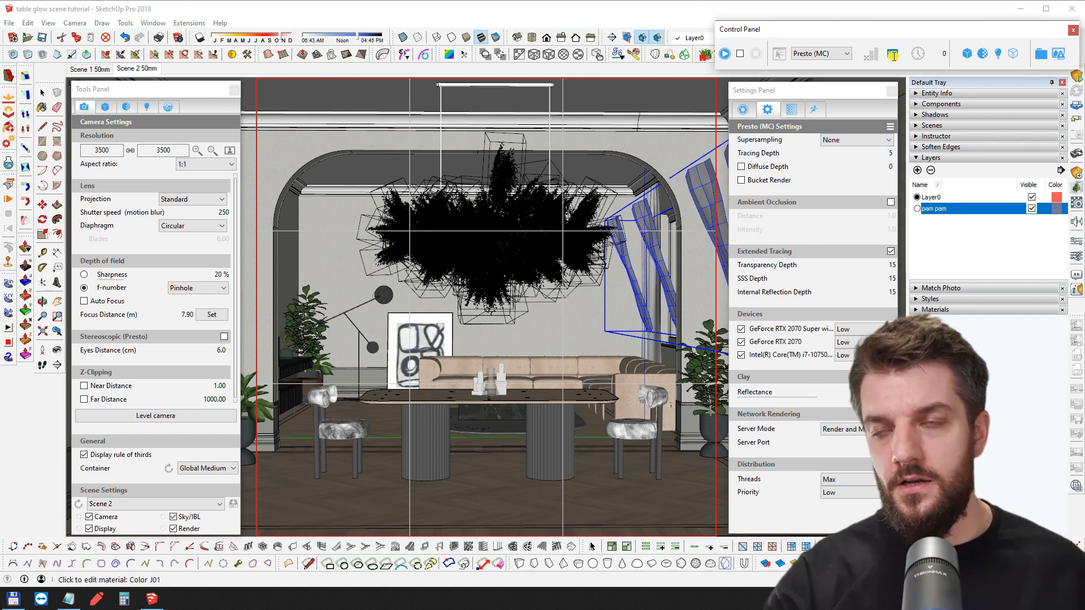
type("1500")
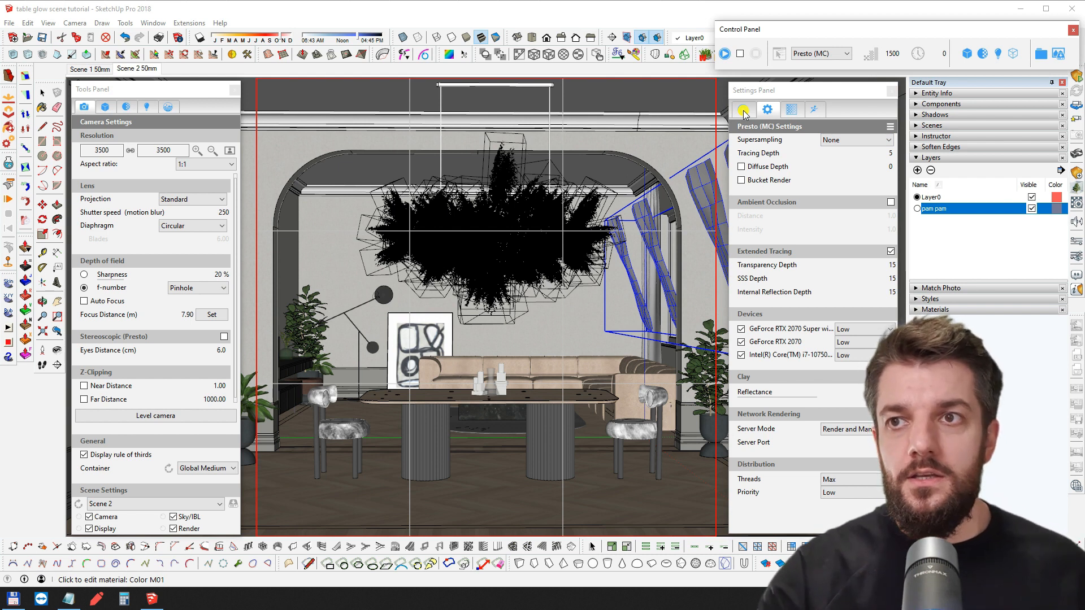
Set the samples per pixel limit to 1000
double_click(890, 54)
type("100")
left_click(891, 55)
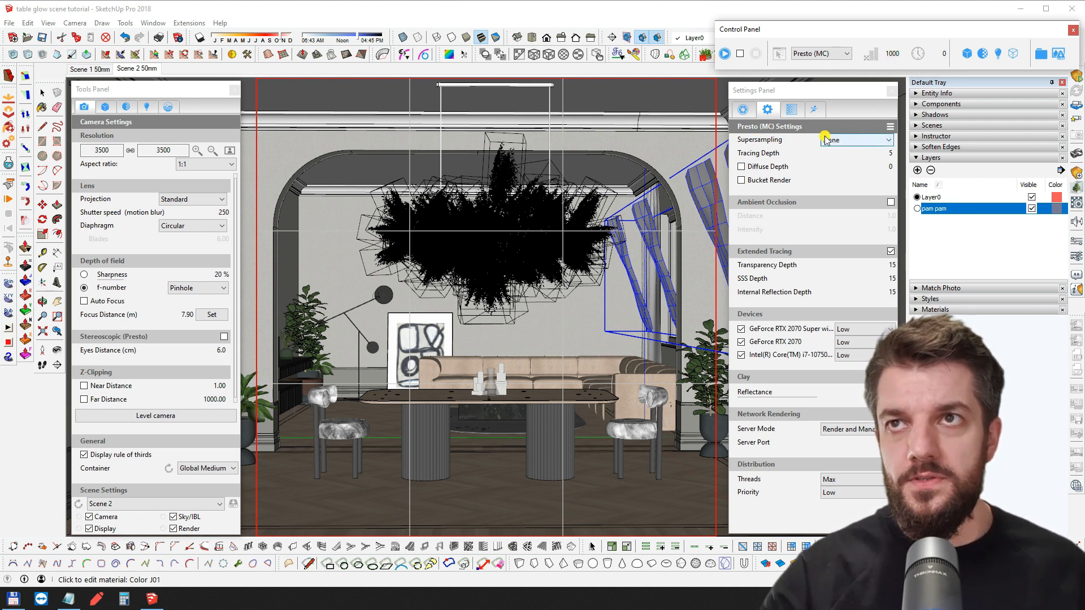
Set the Optix Denoiser's Blend with Original value to 30 in the display settings
left_click(744, 109)
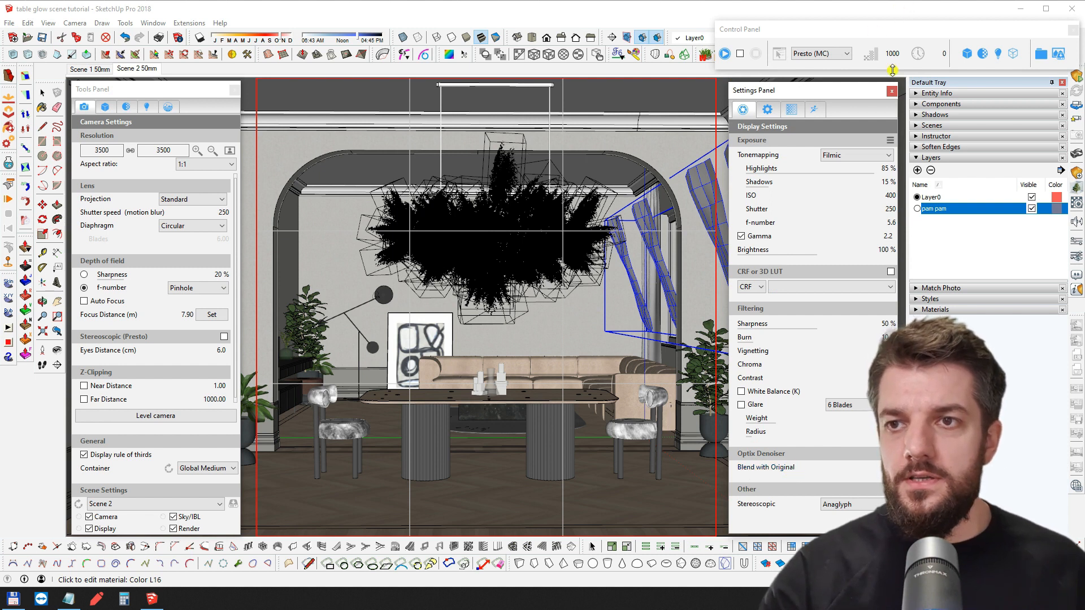
left_click(851, 468)
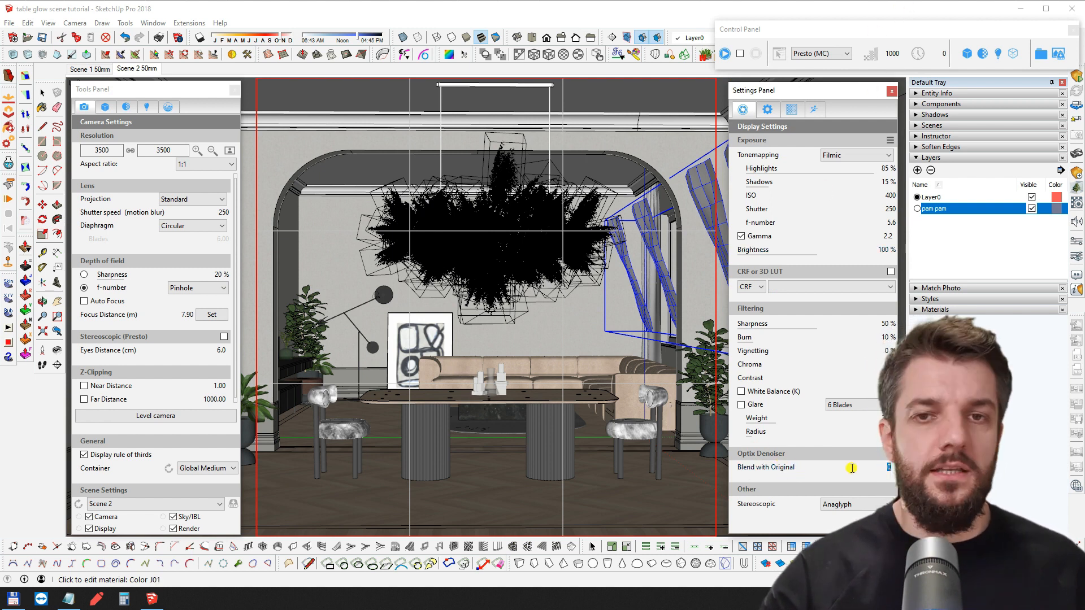
type("30")
key("Return")
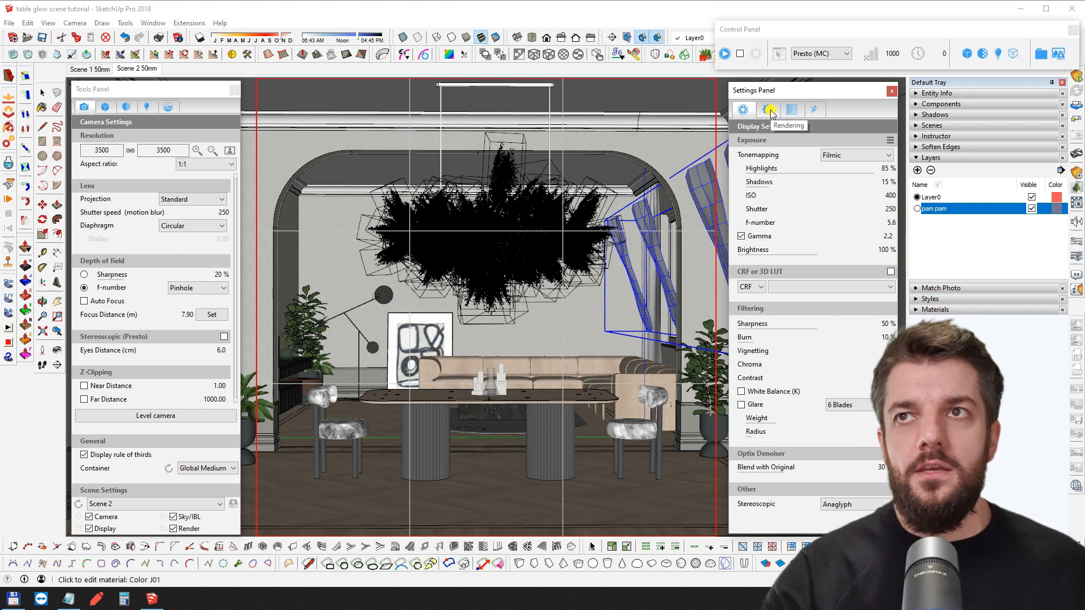
Set the samples per pixel limit to 1500, and review the Presto rendering and display settings
left_click(894, 56)
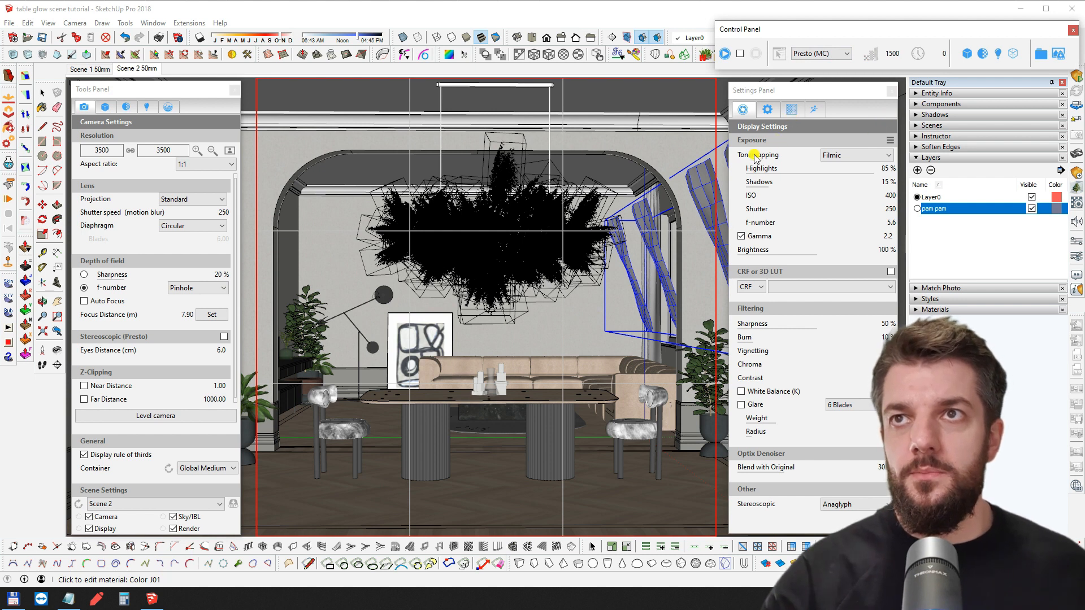
left_click(768, 109)
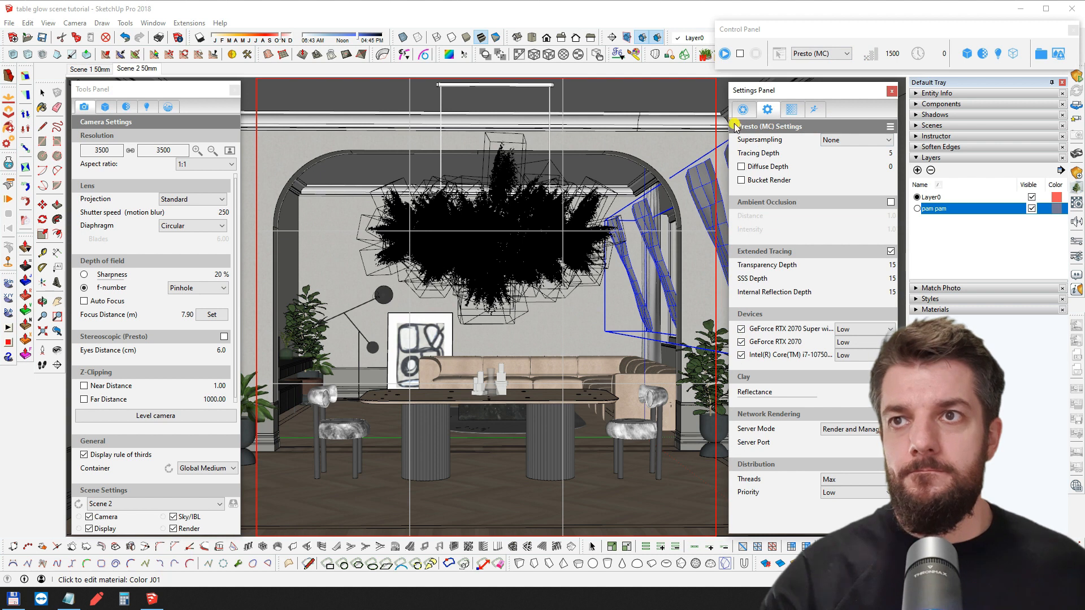
left_click(742, 109)
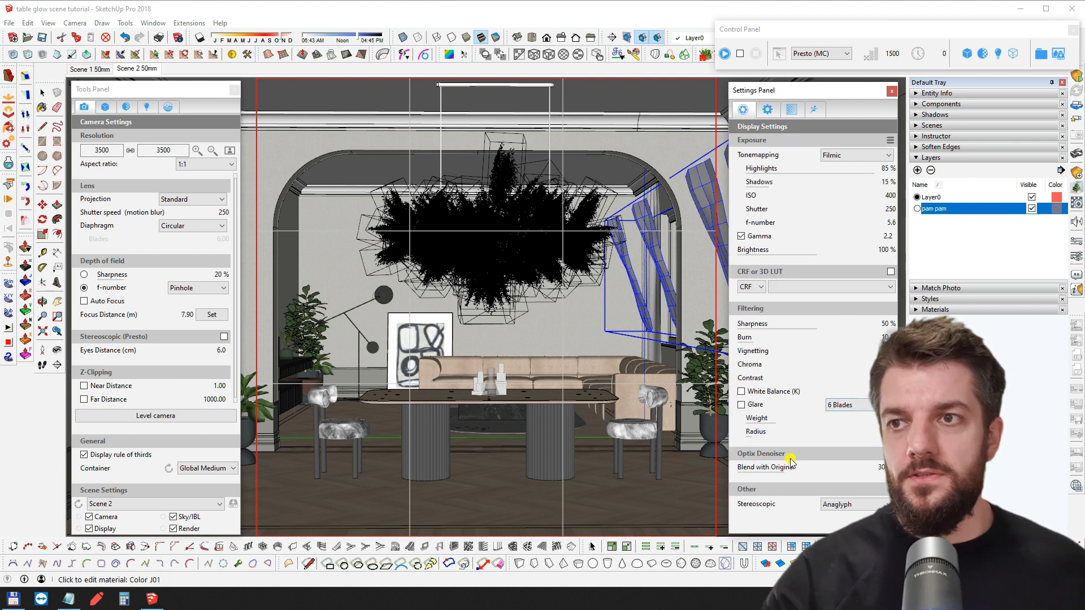